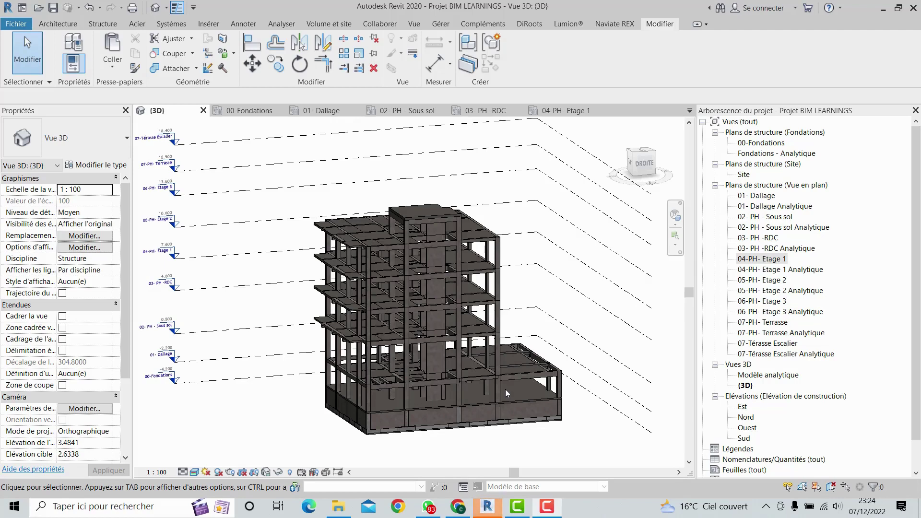
Examine the building's concrete structure in the 3D view from several sides, including the stair and lift core
scroll(496, 345, down, 1)
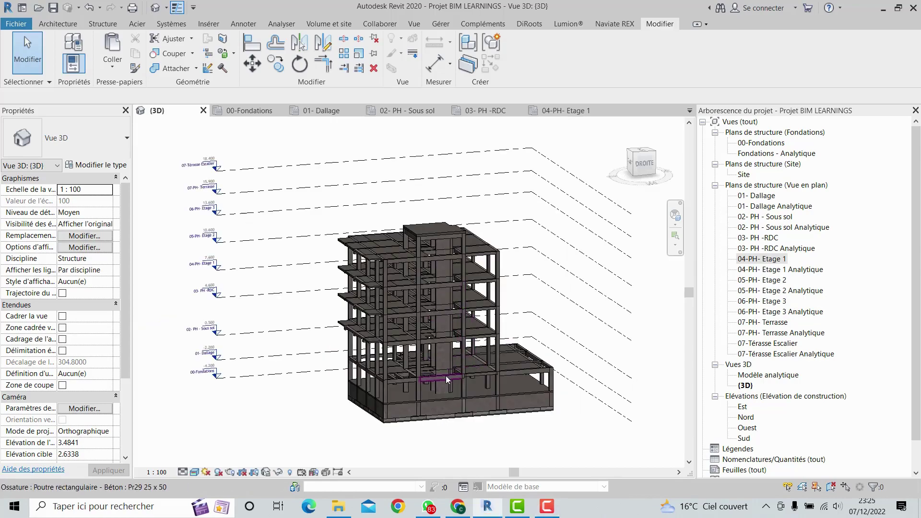
middle_drag(445, 376, 434, 289)
scroll(434, 289, up, 4)
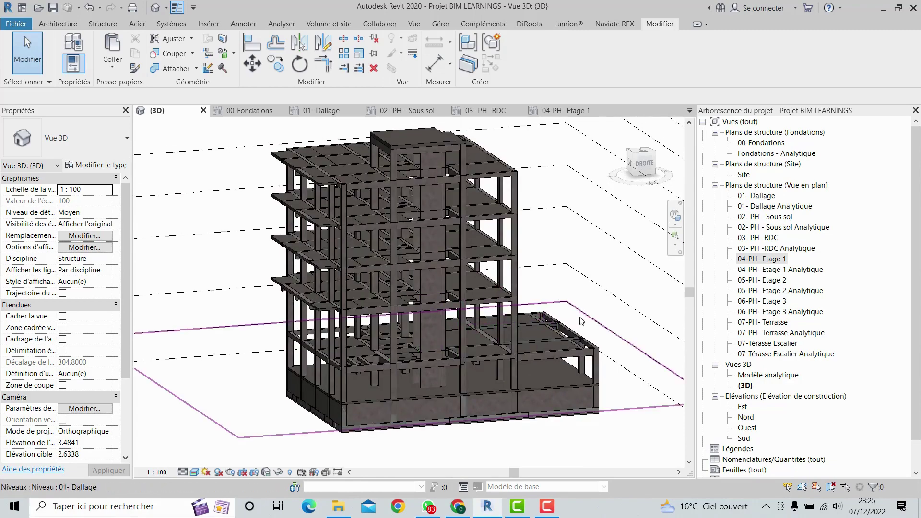
shift+middle_drag(578, 321, 535, 319)
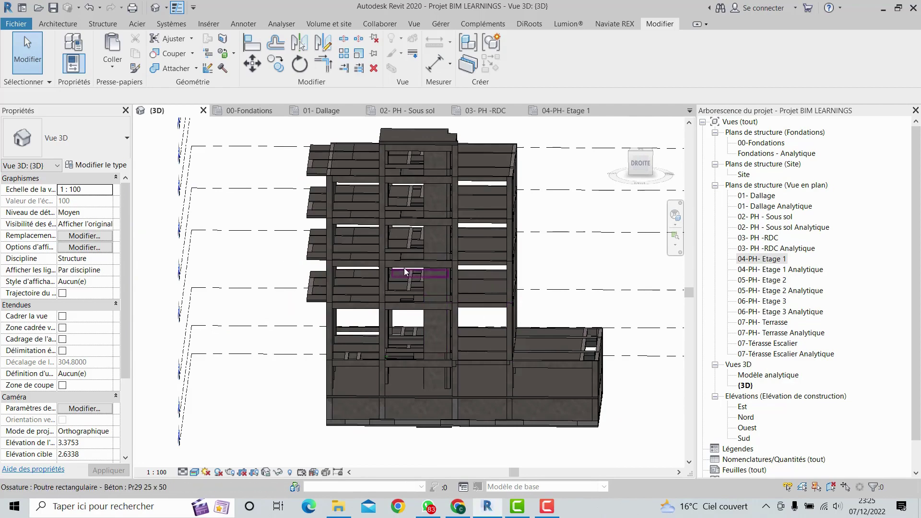
scroll(405, 268, up, 3)
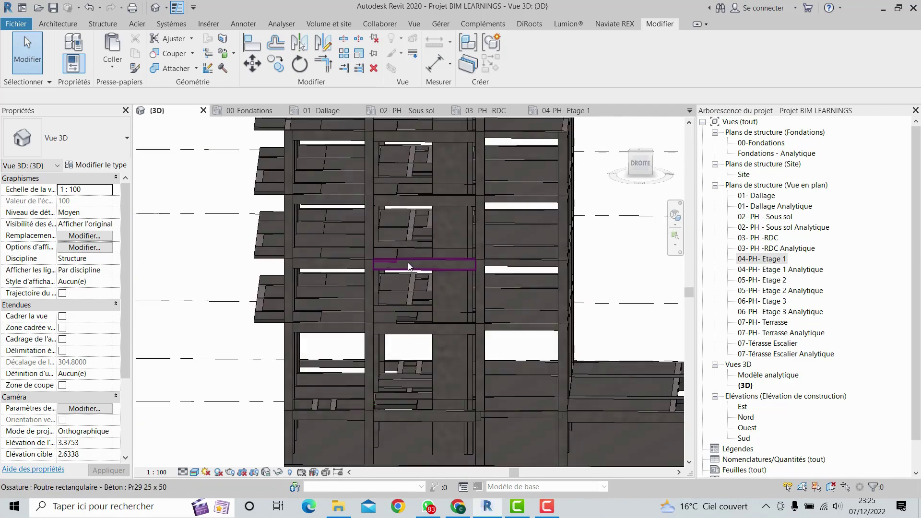
scroll(409, 267, down, 3)
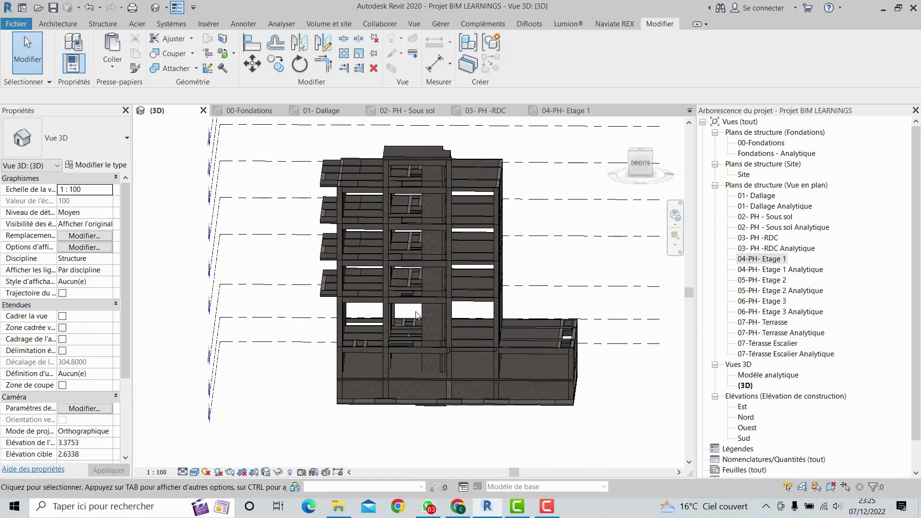
shift+middle_drag(416, 314, 456, 340)
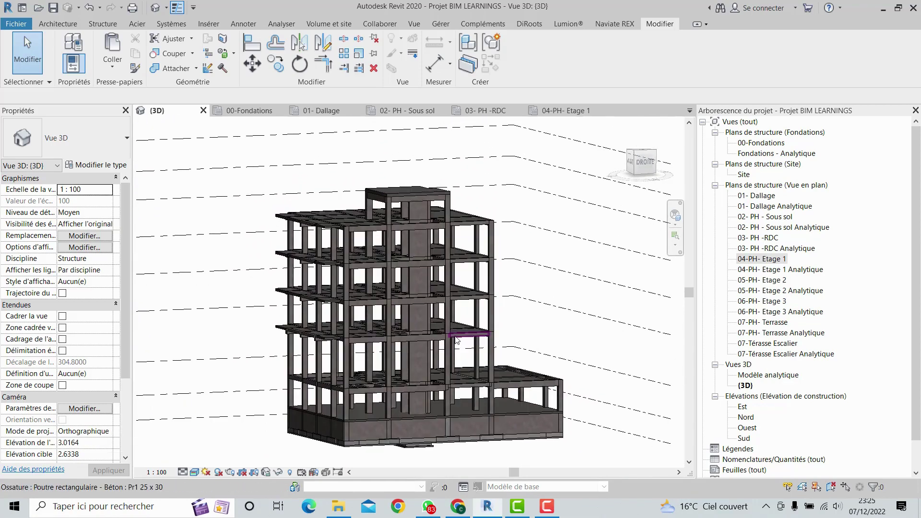
shift+middle_drag(551, 328, 468, 268)
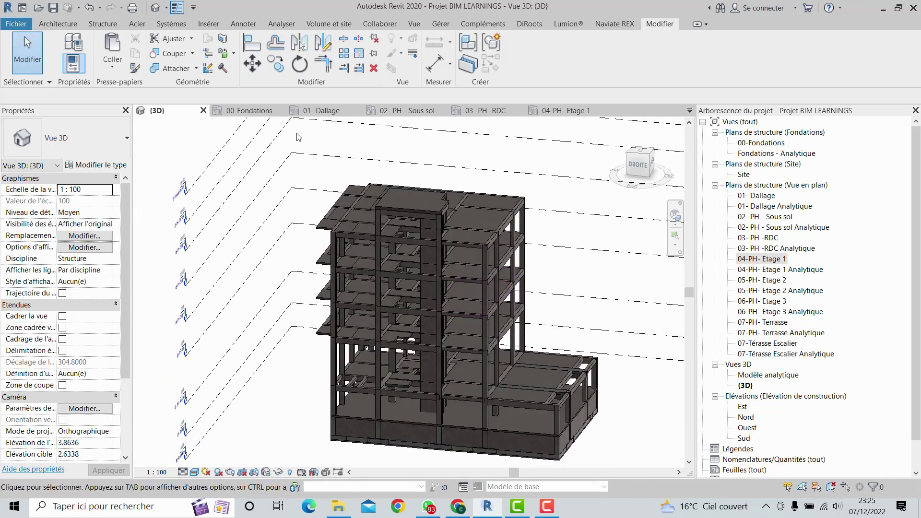
Open the 02- PH - Sous sol structural plan and start a custom sketched stair run for the stairwell beside the lift
click(322, 110)
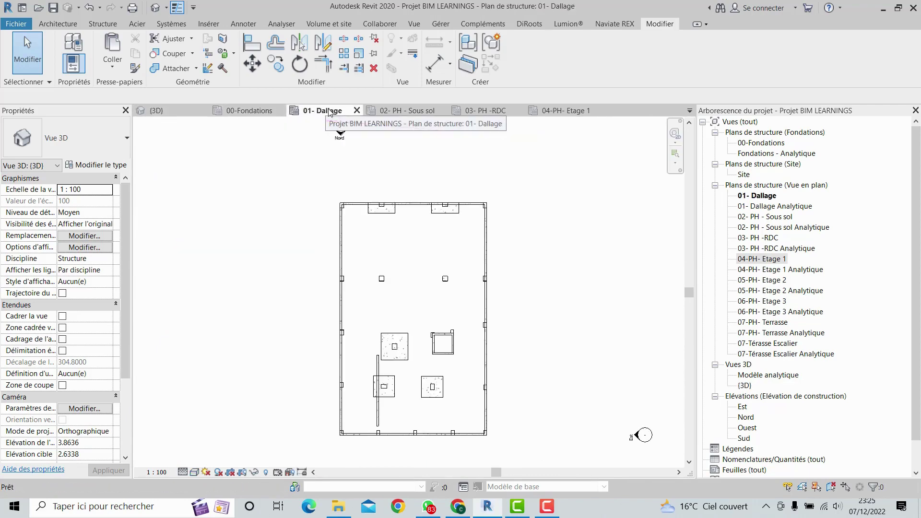
click(405, 111)
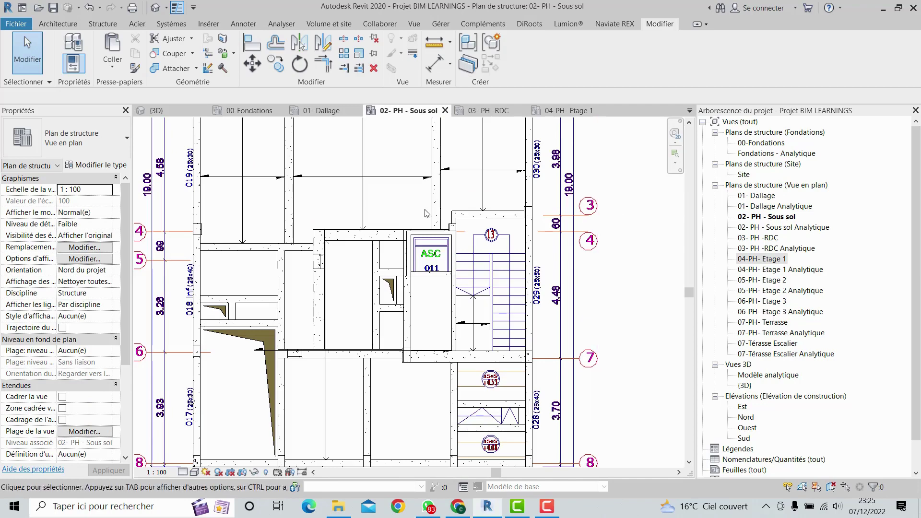
middle_drag(507, 308, 459, 304)
scroll(459, 292, up, 3)
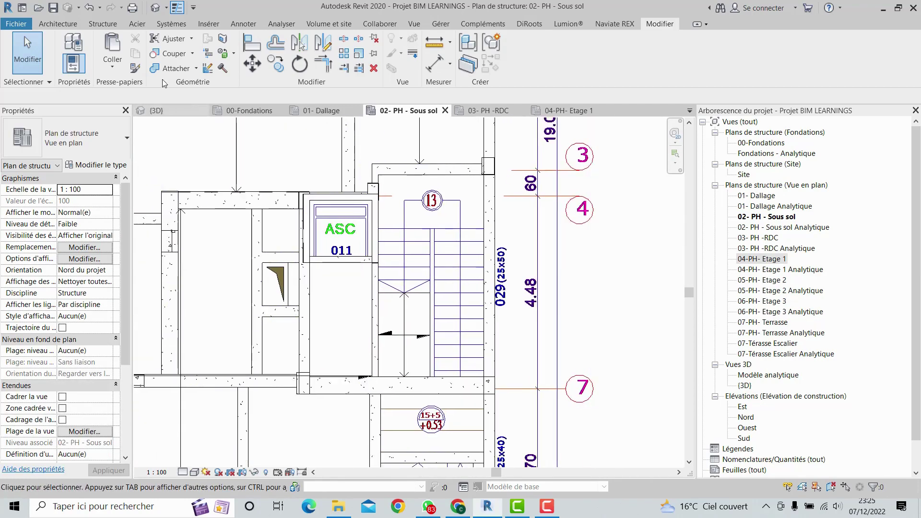
click(61, 23)
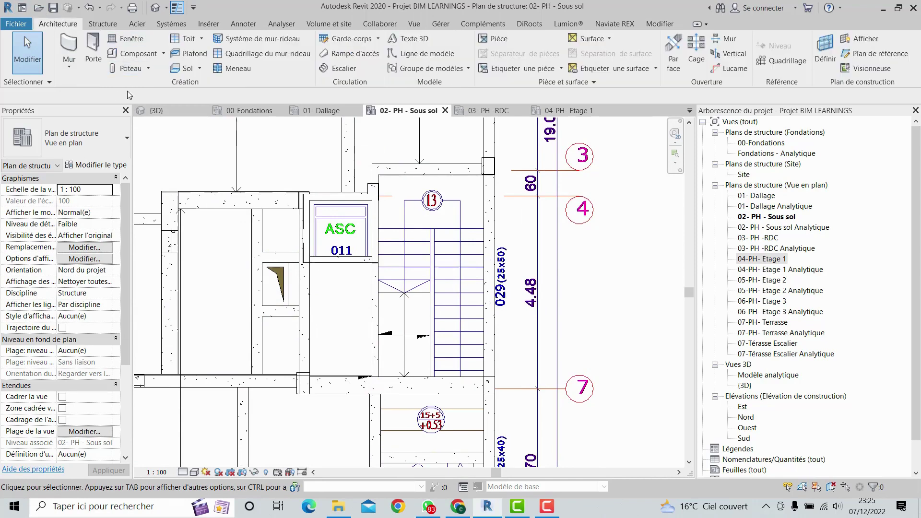
click(338, 69)
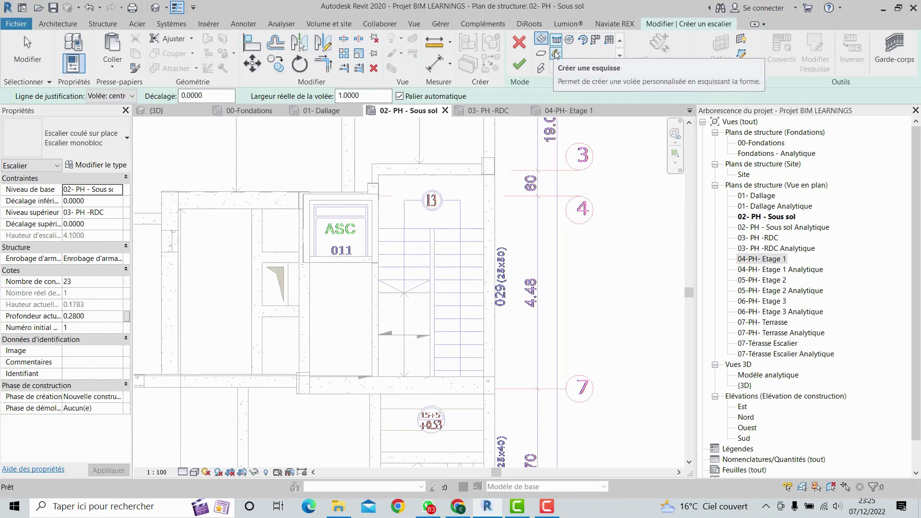
click(556, 54)
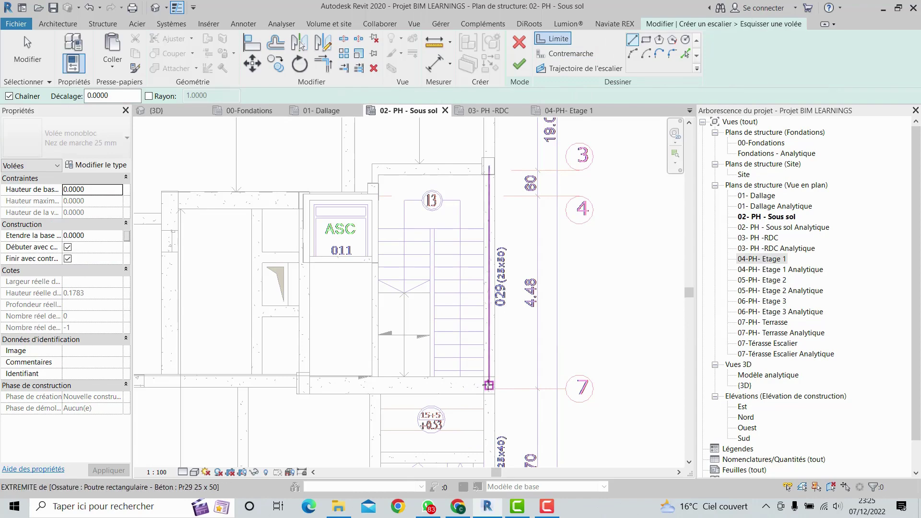
Draw the stair's outer boundary from beam 014 about 4.85 m up beam 029, 2.45 m across and about 2.75 m down the lift side
scroll(479, 383, up, 3)
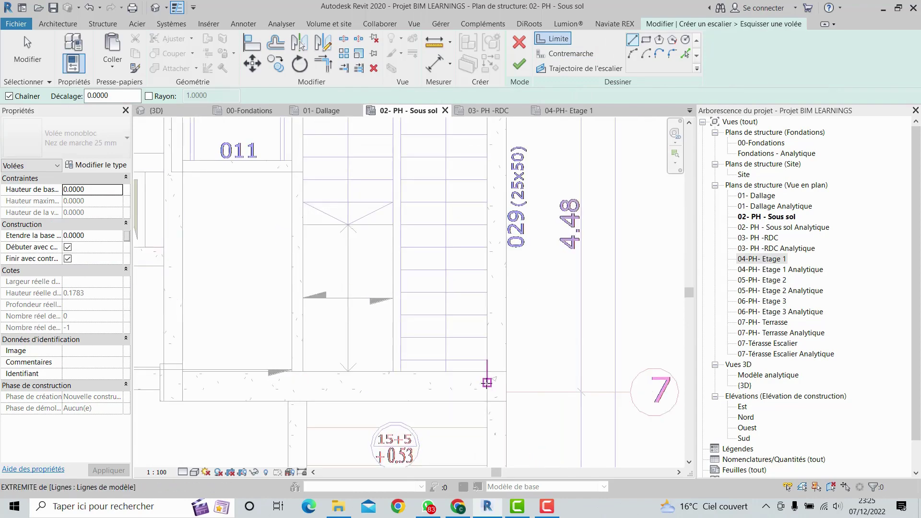
click(487, 382)
scroll(554, 446, down, 3)
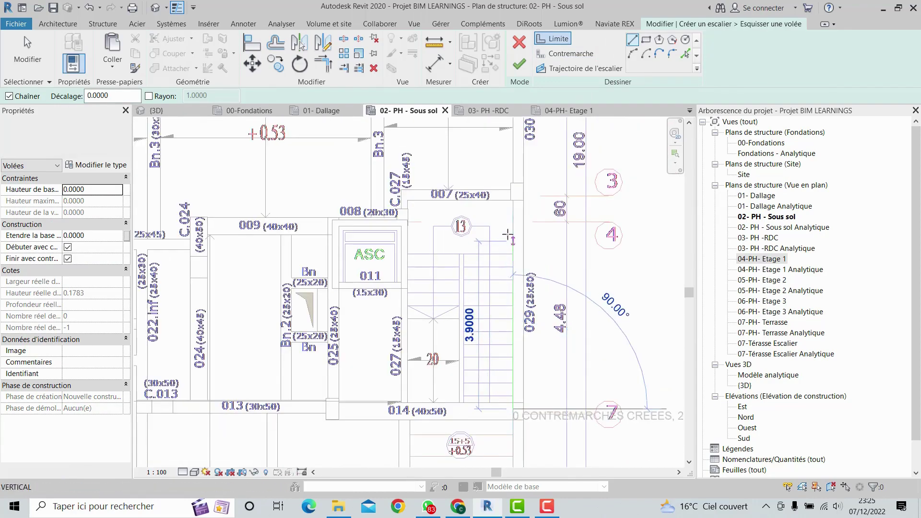
click(512, 199)
scroll(513, 199, up, 3)
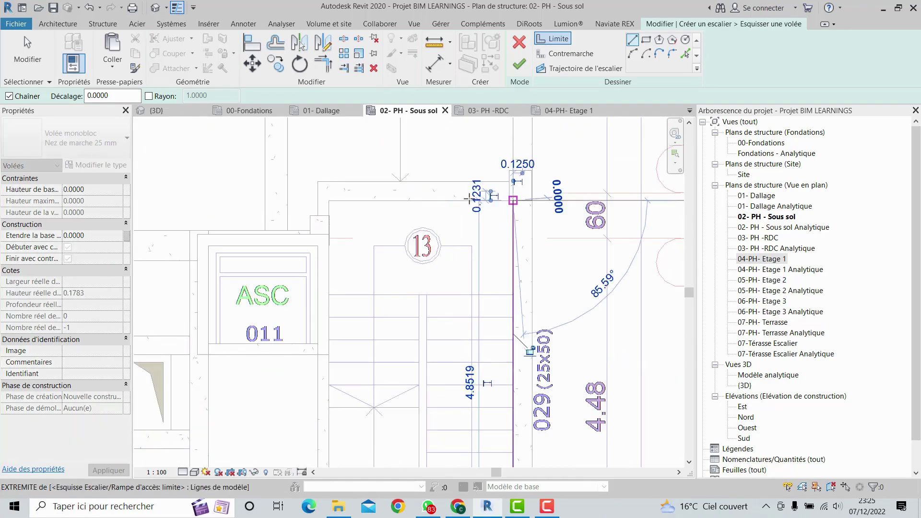
scroll(323, 201, up, 3)
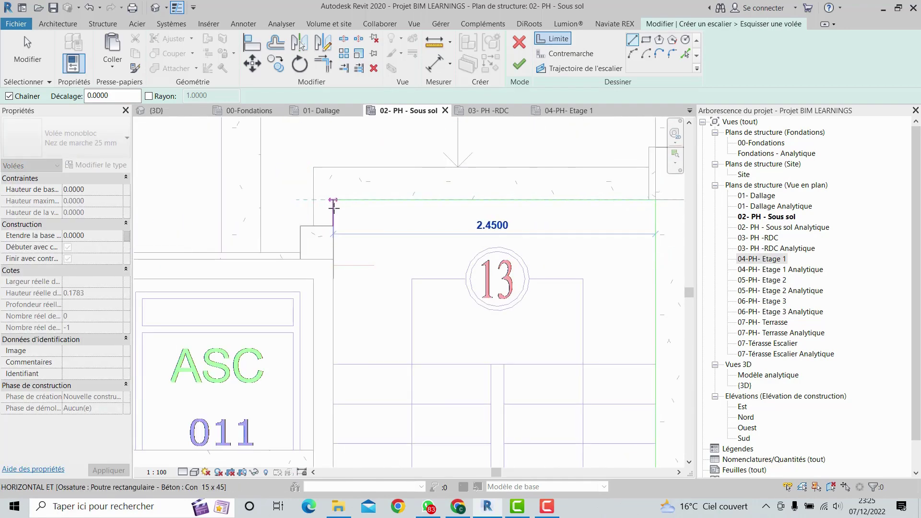
scroll(331, 287, down, 4)
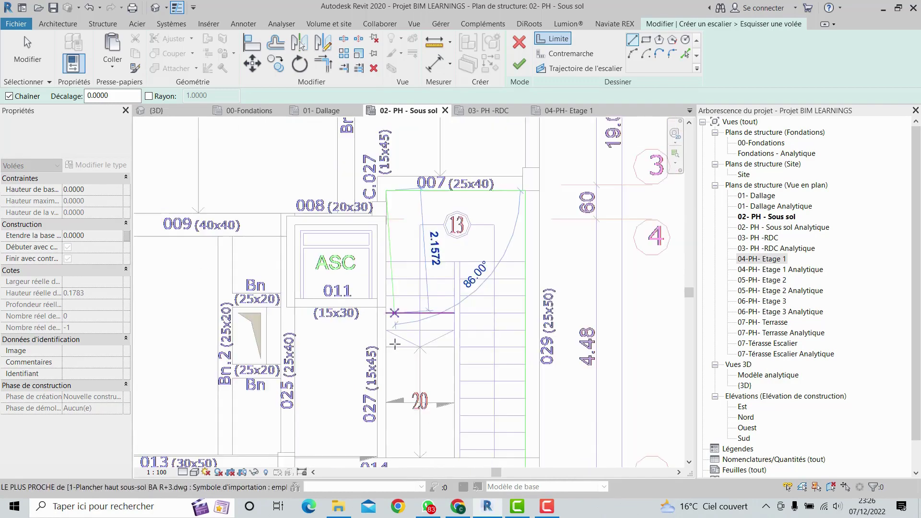
click(387, 346)
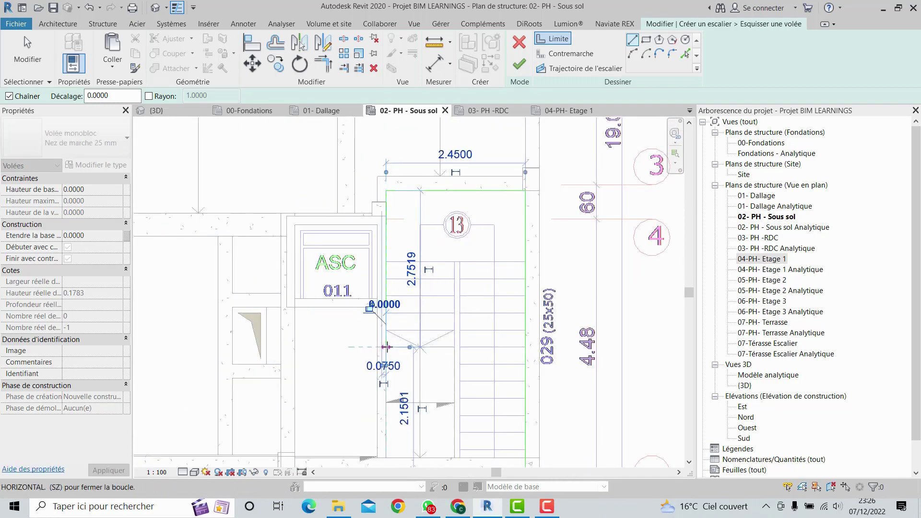
Draw the inner boundary from the short flight's end riser 1.50 m up, across the gap and down the long flight into beam 014
scroll(454, 347, up, 3)
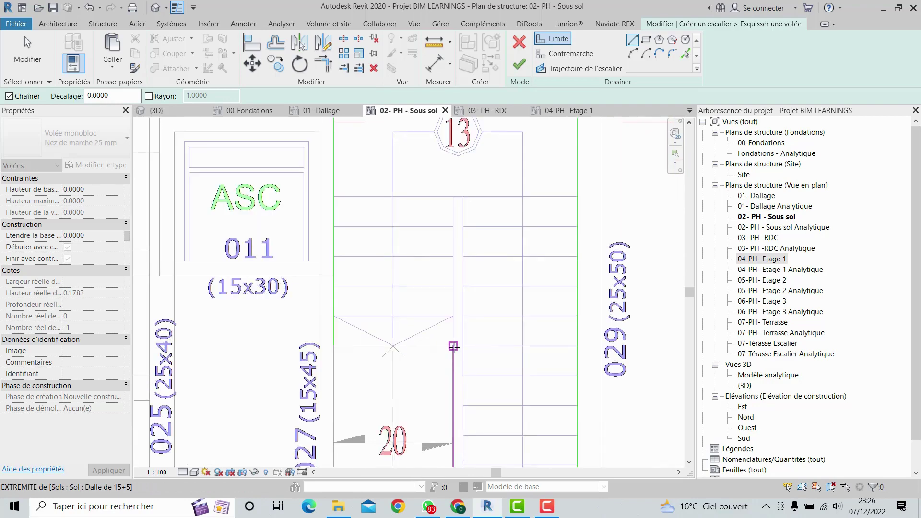
click(453, 346)
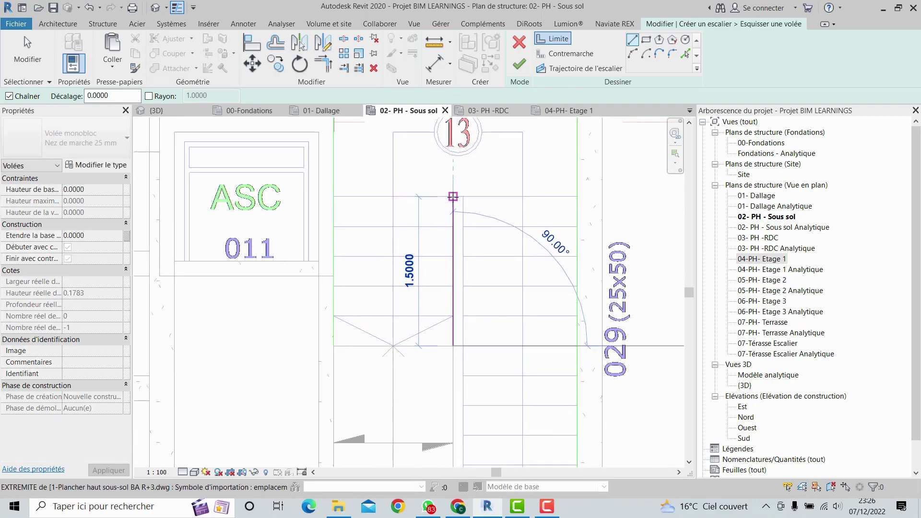
click(454, 197)
click(463, 196)
scroll(468, 304, down, 3)
middle_drag(467, 305, 470, 183)
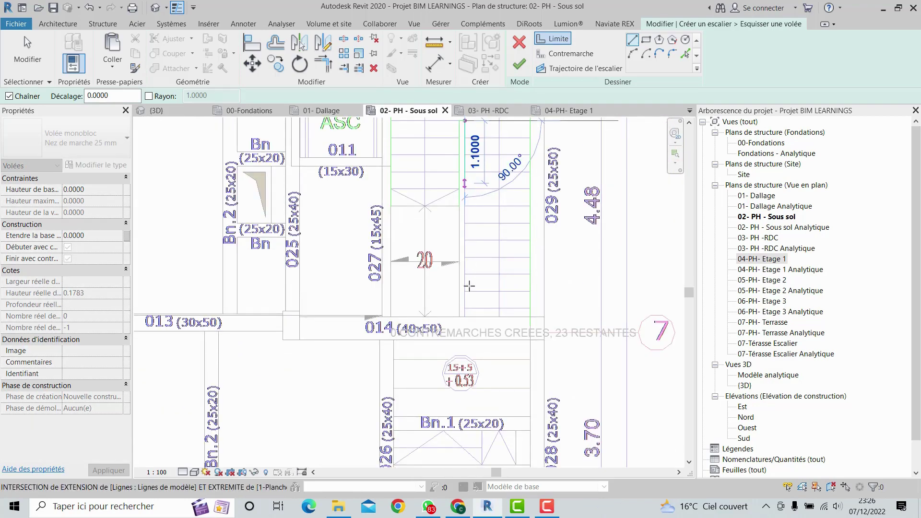
click(464, 316)
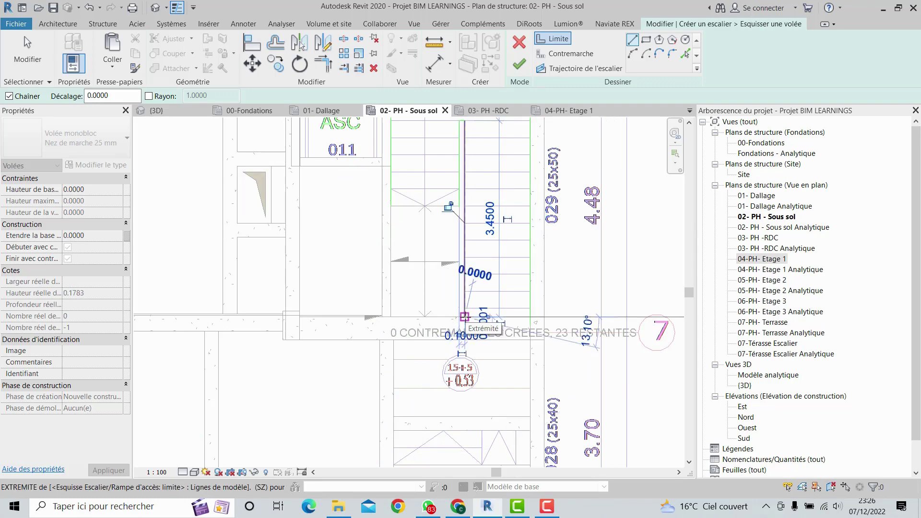
scroll(457, 331, up, 2)
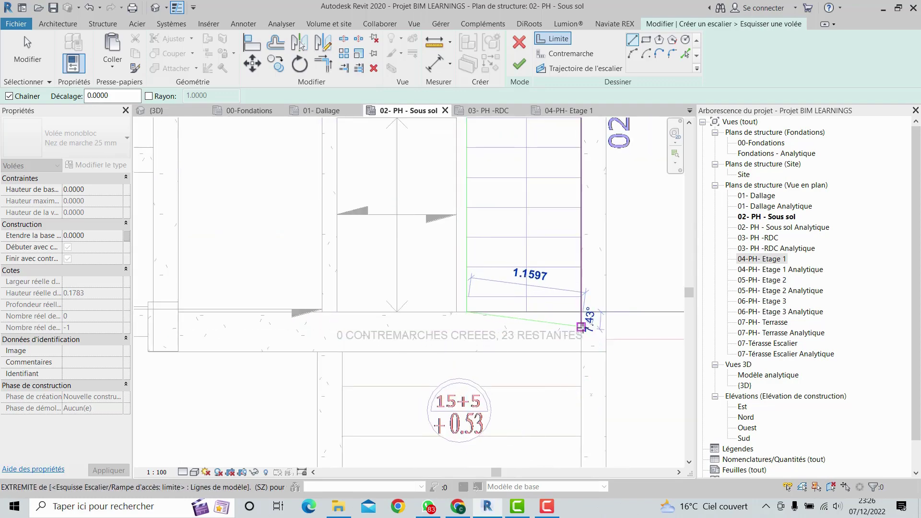
scroll(546, 328, down, 2)
key(Escape)
key(Escape)
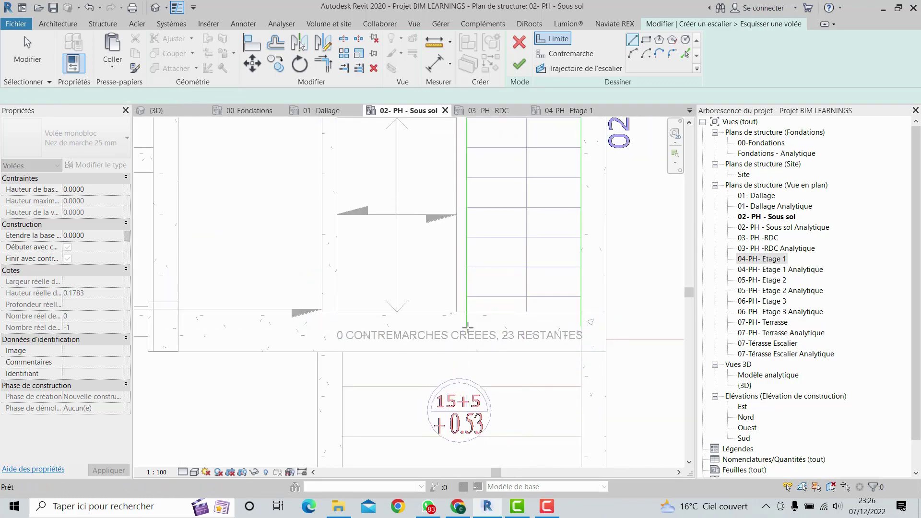
Draw the first riser line, 1.15 m long, between the lower ends of the long flight's two boundaries
scroll(479, 240, up, 1)
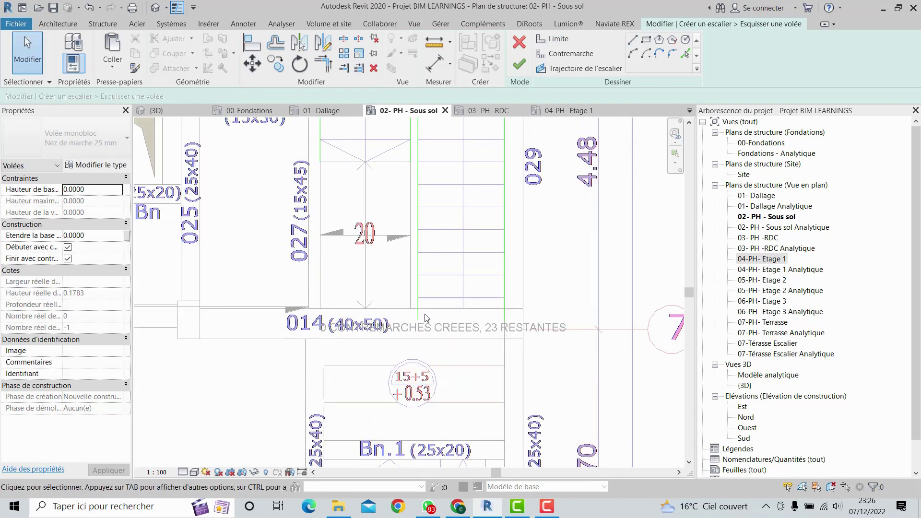
click(569, 55)
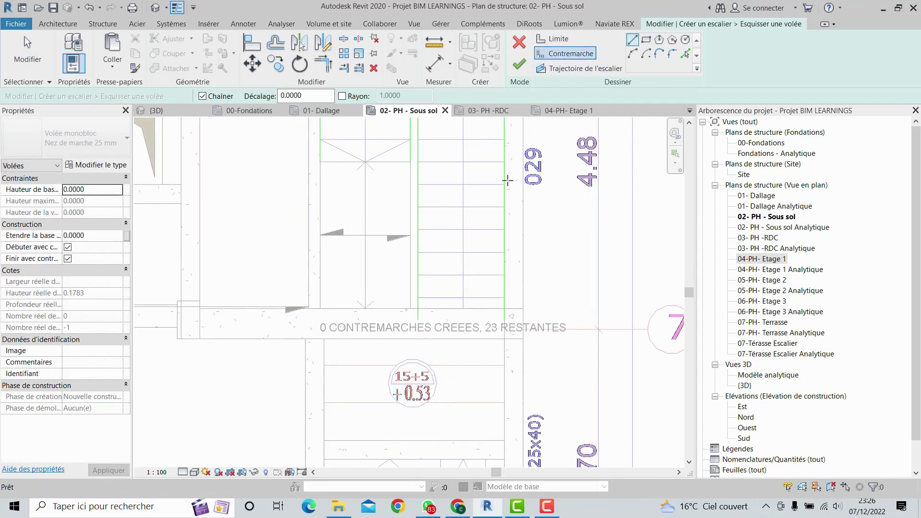
click(418, 319)
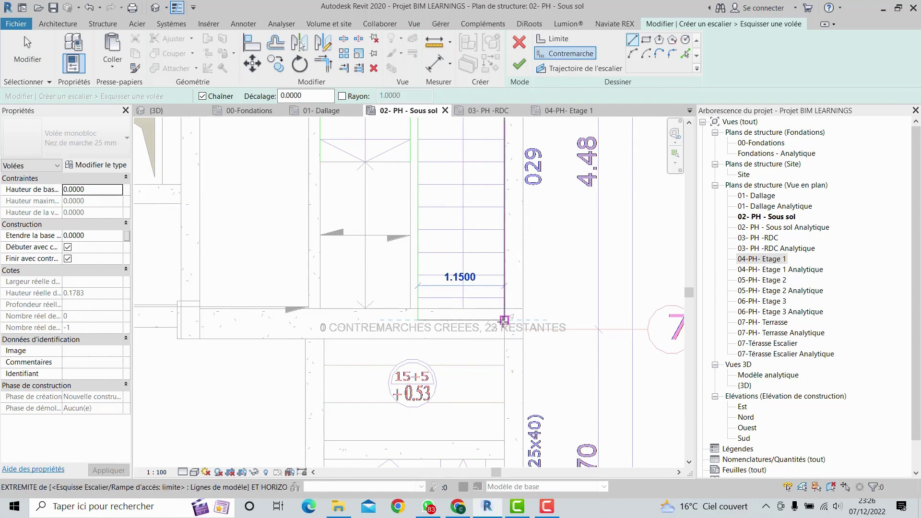
click(504, 320)
key(Escape)
key(Escape)
Offset copies of the long flight's first riser at 0.30 m spacing to create its next two risers
scroll(481, 321, up, 2)
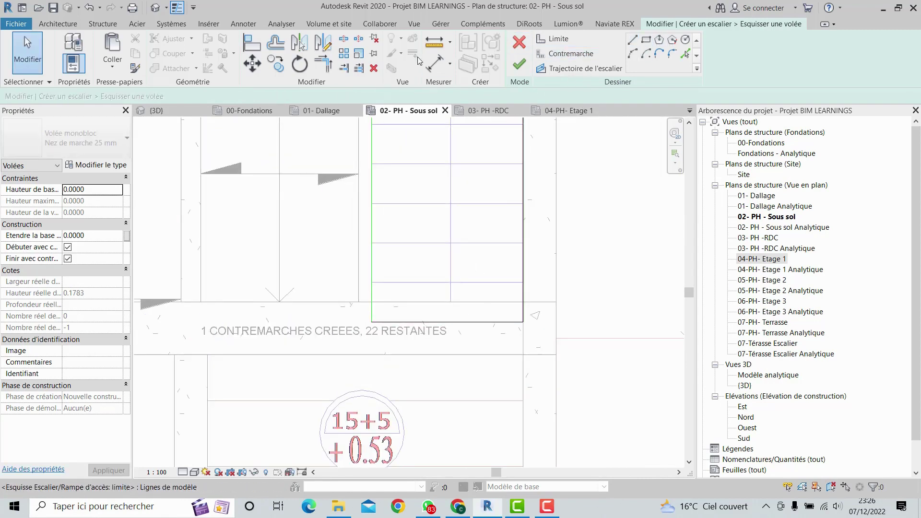
scroll(456, 288, down, 1)
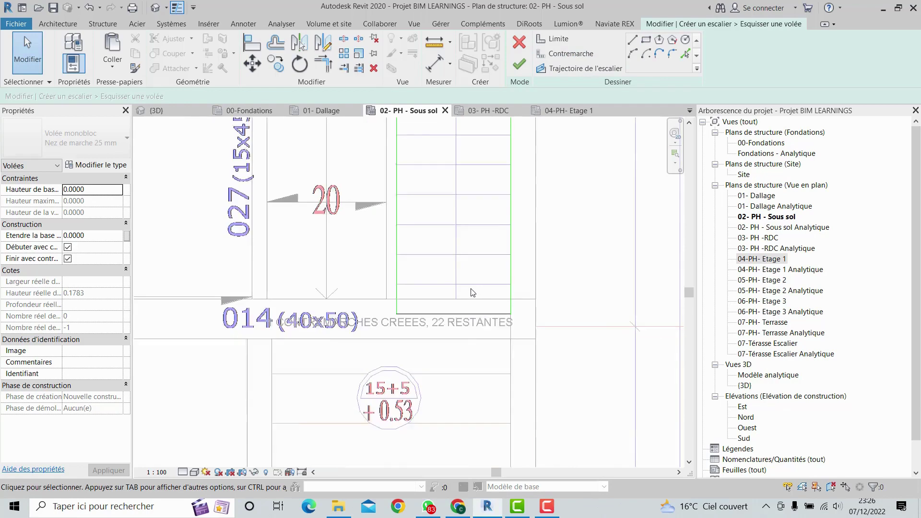
click(275, 43)
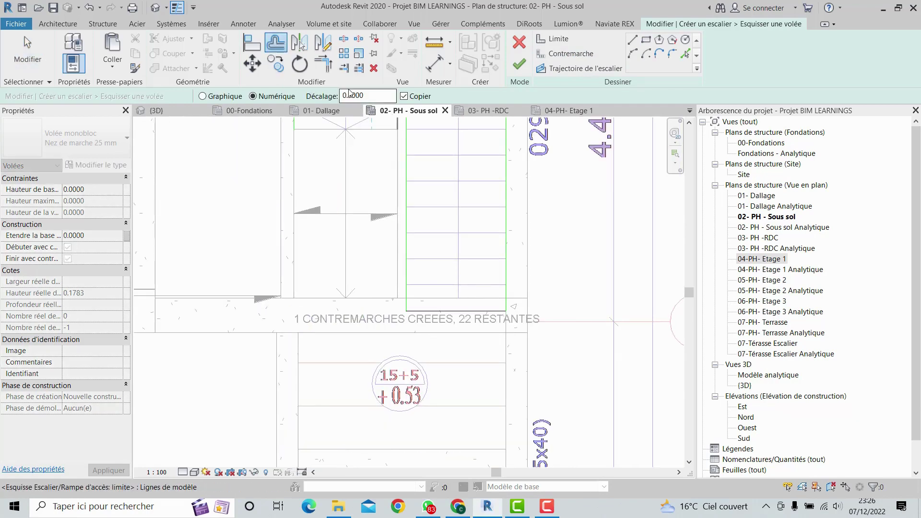
click(483, 312)
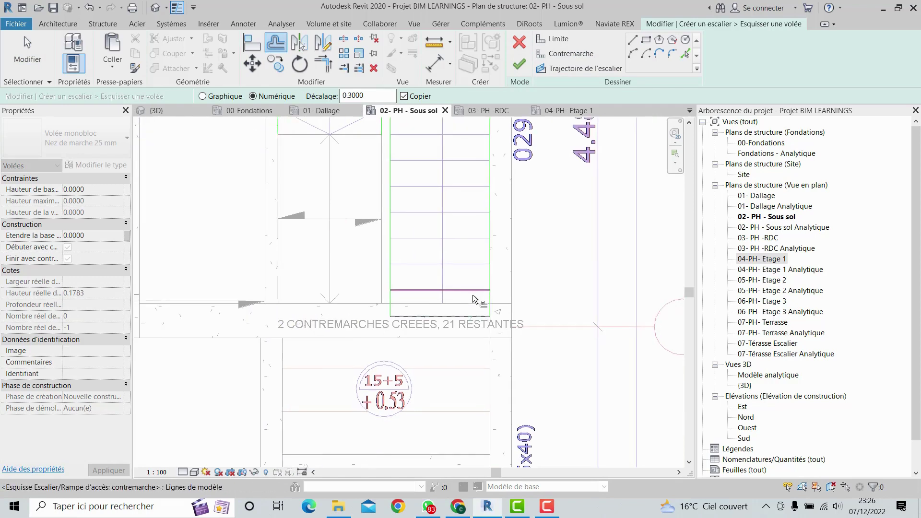
click(473, 289)
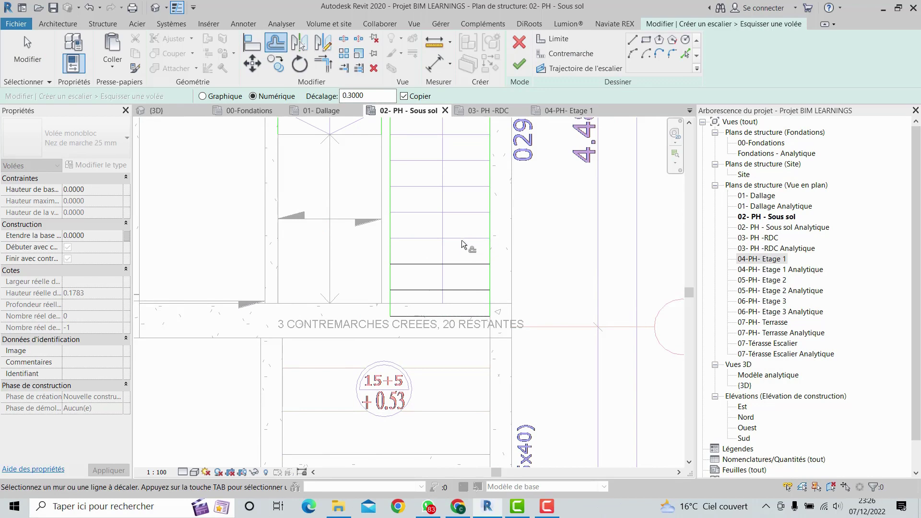
Continue the 0.30 m riser copies up the long flight until they reach the landing edge at the gap's upper end
scroll(463, 245, up, 4)
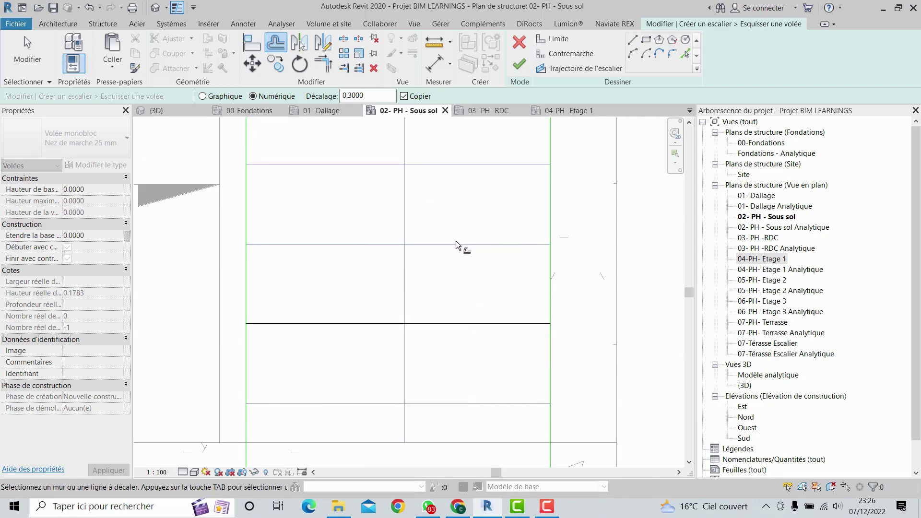
click(463, 319)
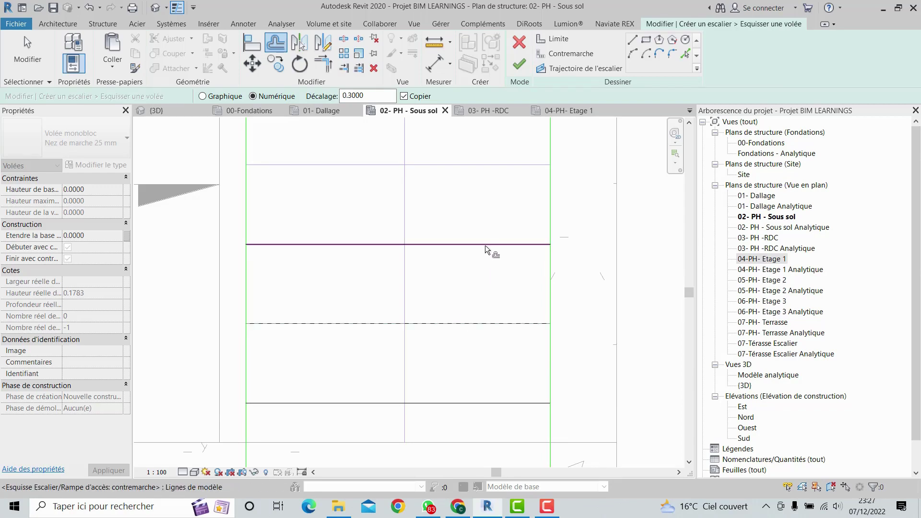
middle_drag(491, 278, 493, 368)
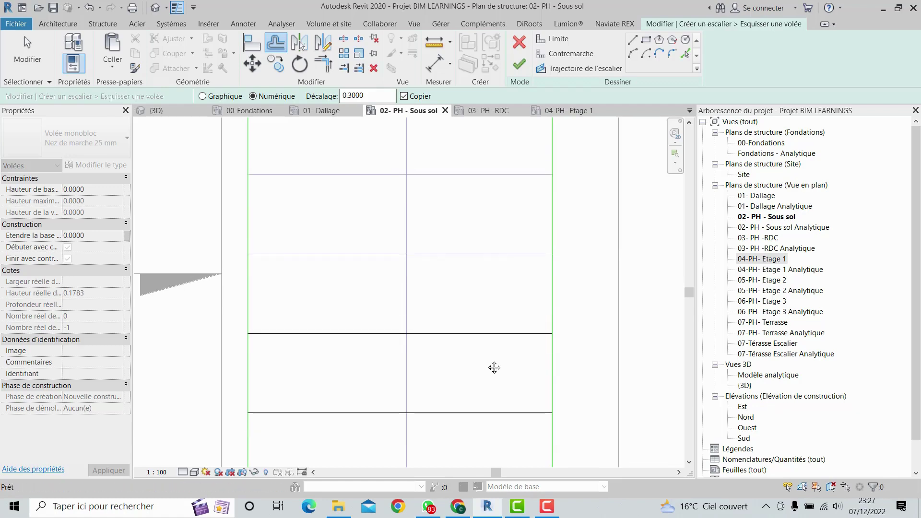
click(482, 334)
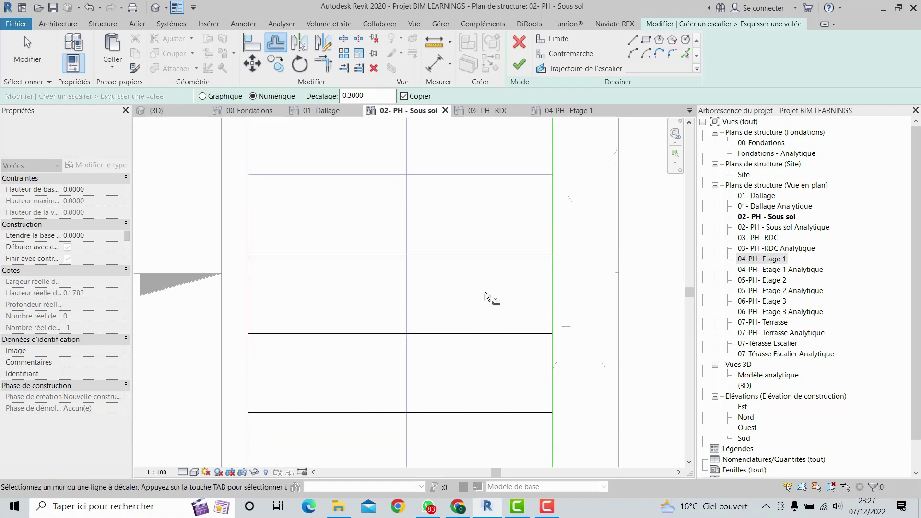
click(482, 257)
middle_drag(485, 263, 487, 384)
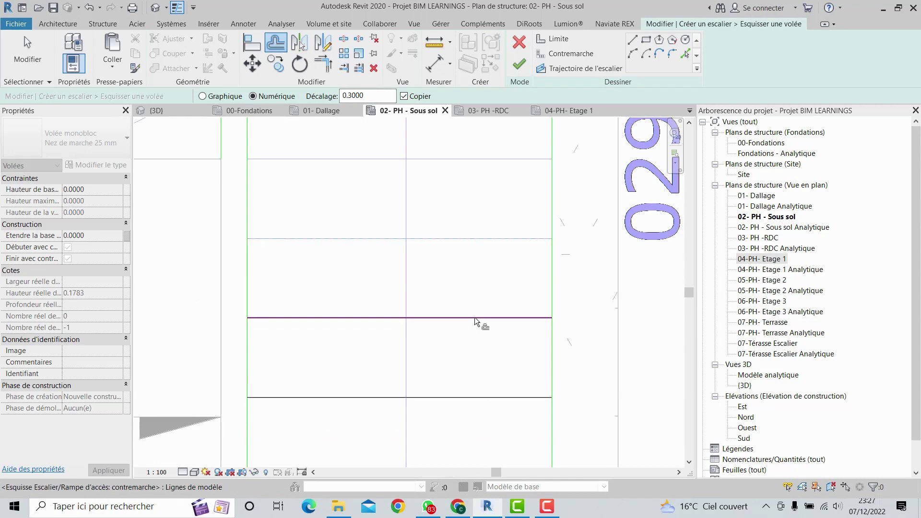
scroll(478, 339, down, 2)
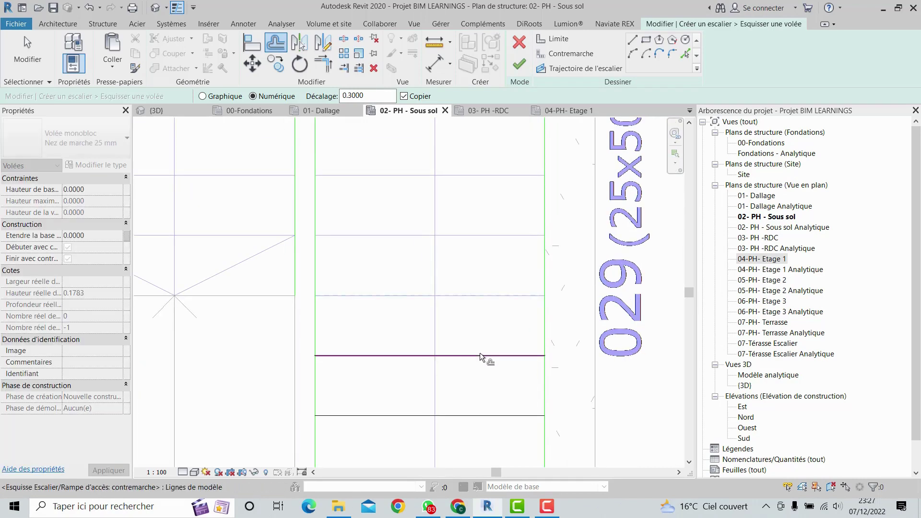
click(479, 355)
click(488, 297)
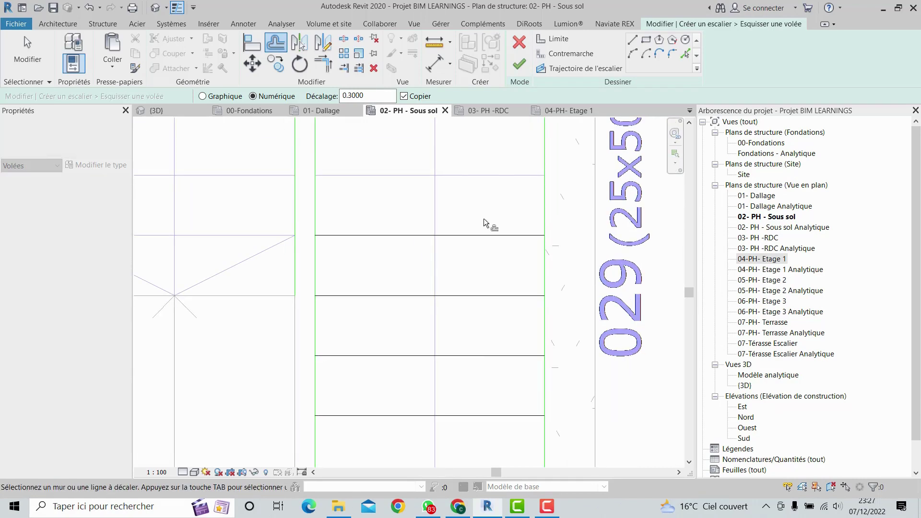
click(483, 236)
middle_drag(493, 329, 503, 397)
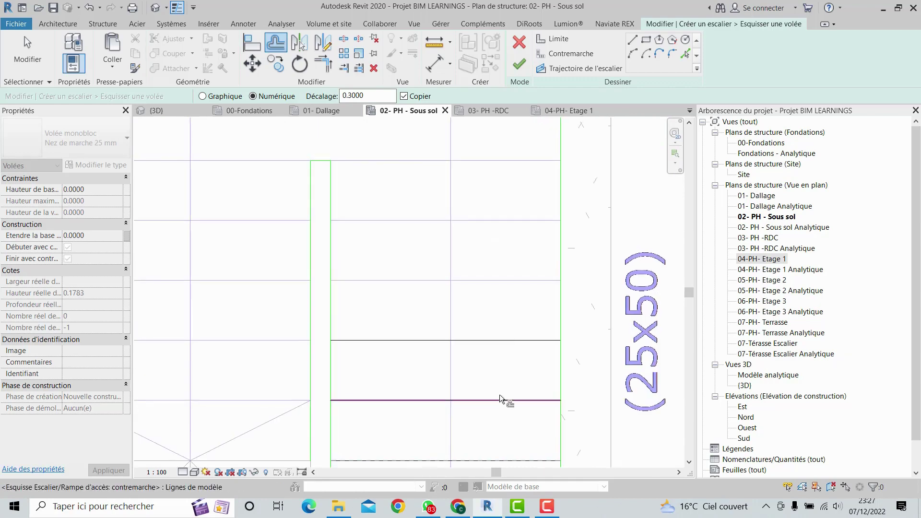
click(496, 281)
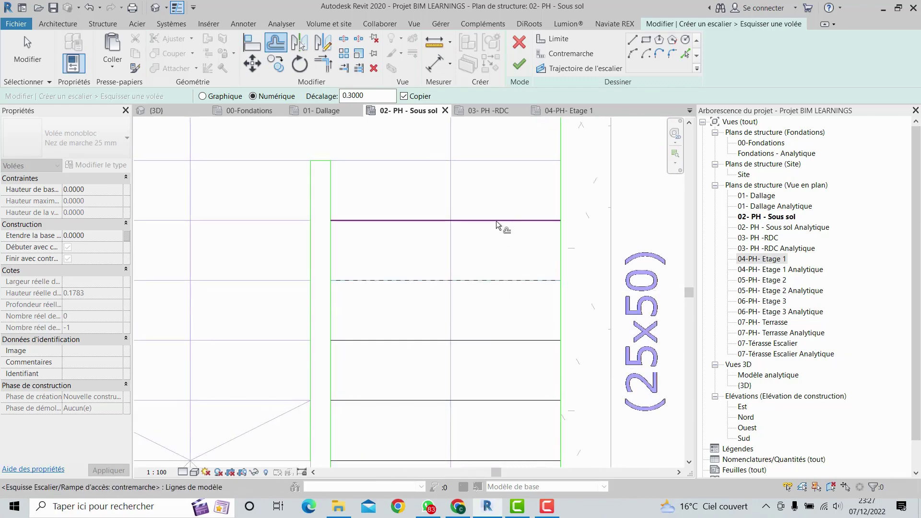
scroll(496, 220, down, 4)
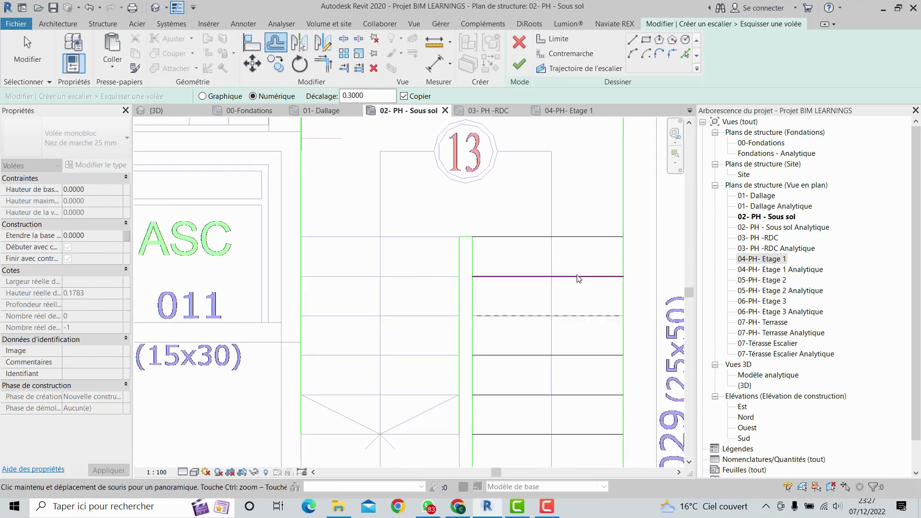
key(Escape)
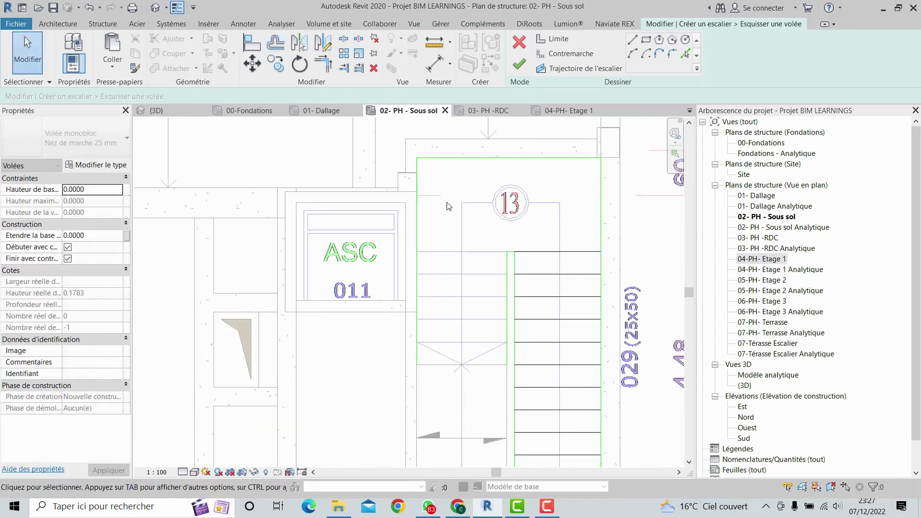
Draw a riser line across the short flight at the landing edge, from the inner boundary to the lift-side boundary
scroll(511, 258, up, 1)
scroll(512, 258, up, 2)
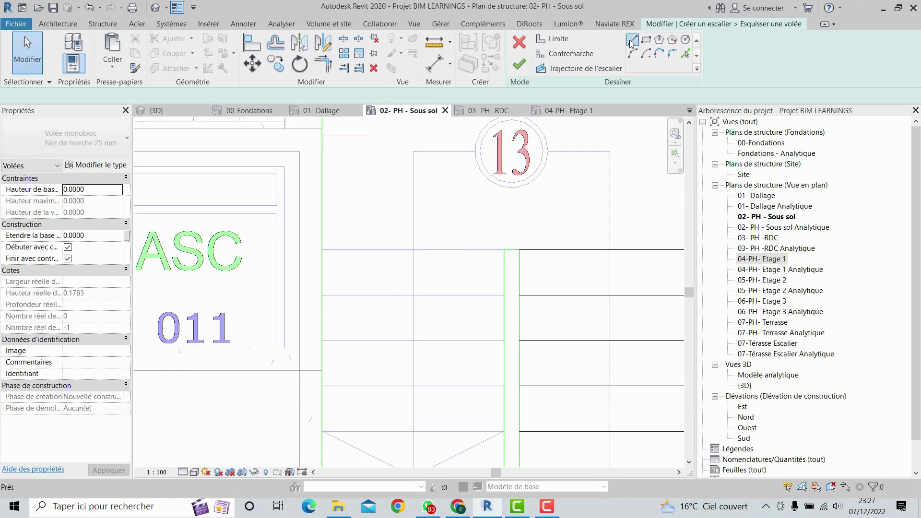
click(556, 39)
click(571, 53)
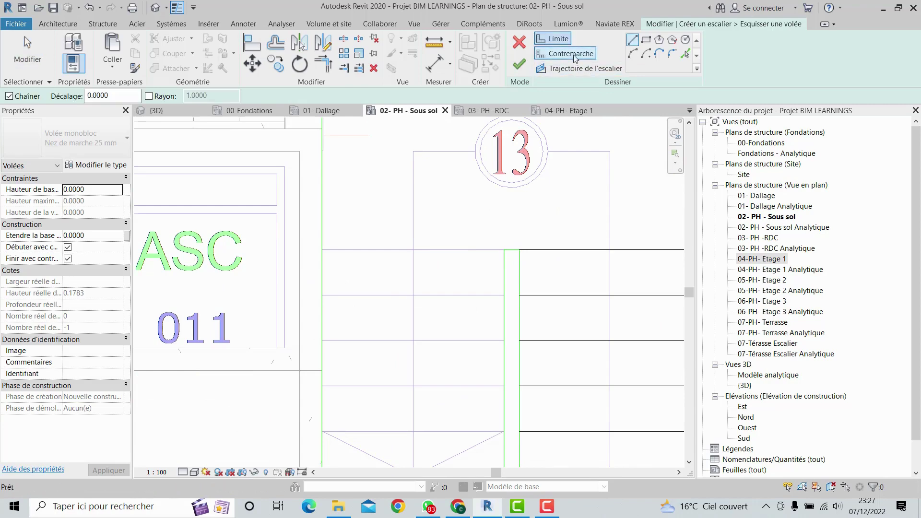
click(503, 250)
click(323, 250)
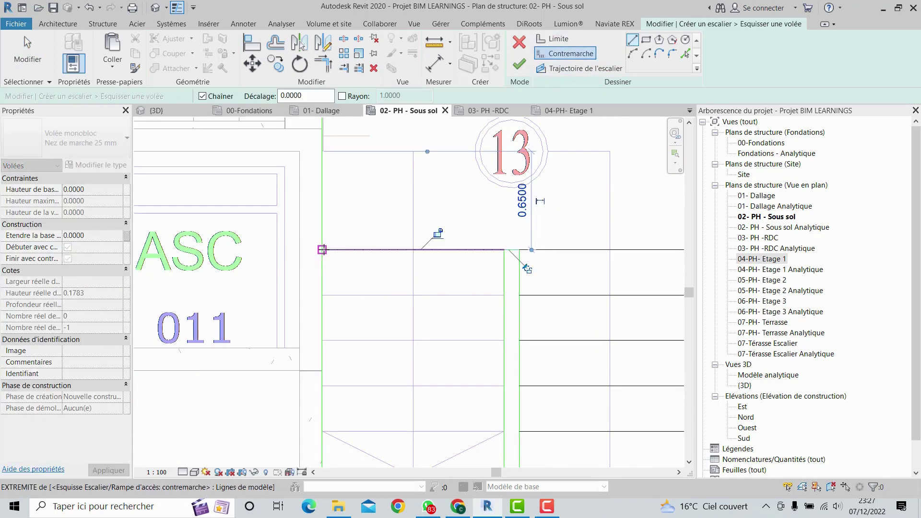
click(572, 54)
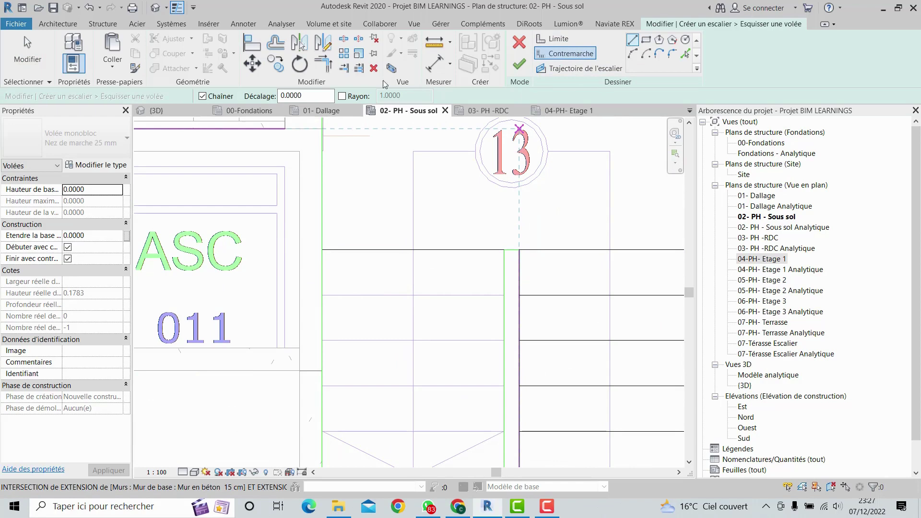
click(270, 42)
click(442, 249)
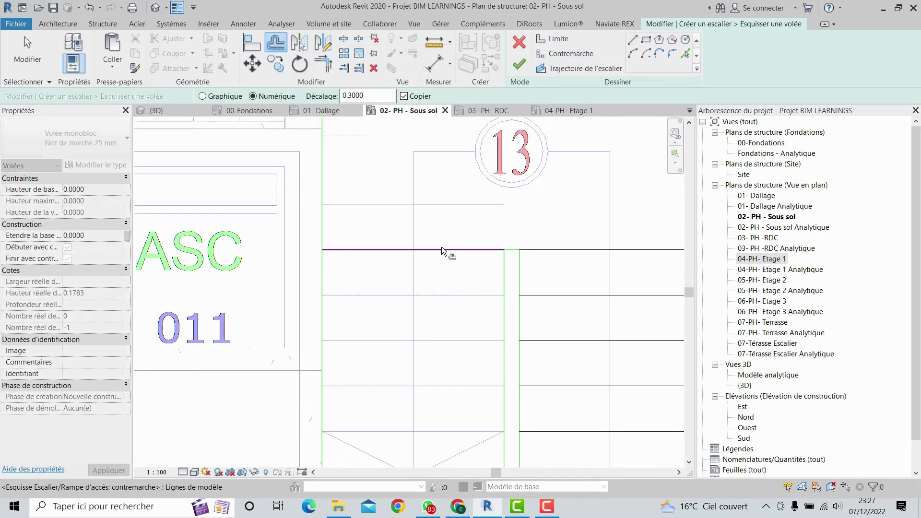
scroll(444, 249, up, 2)
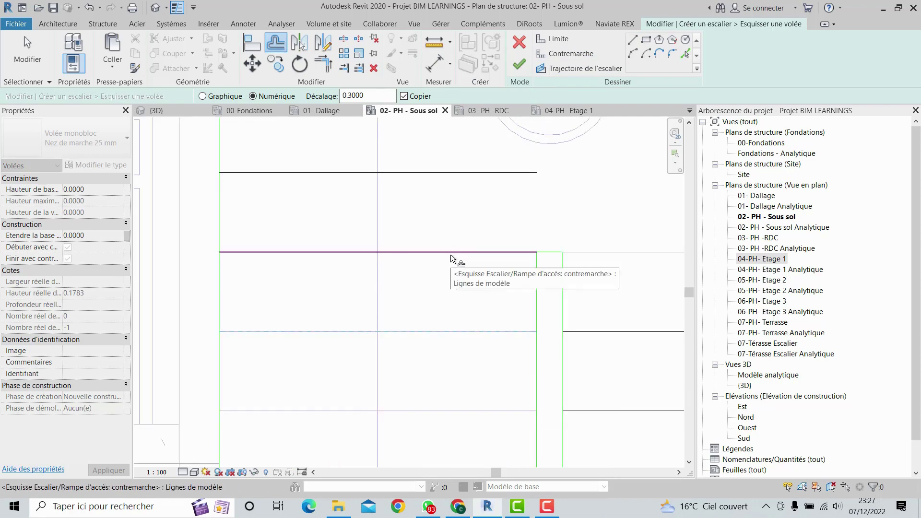
scroll(451, 255, down, 2)
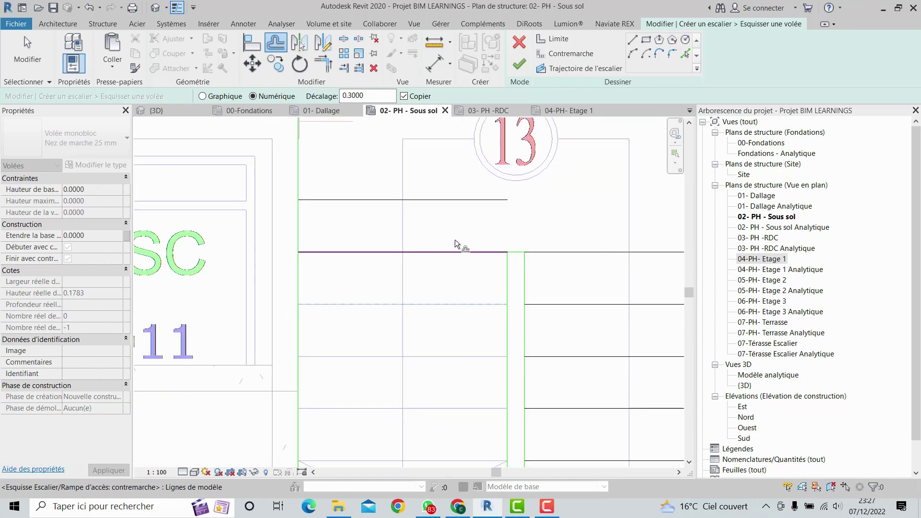
scroll(462, 290, down, 2)
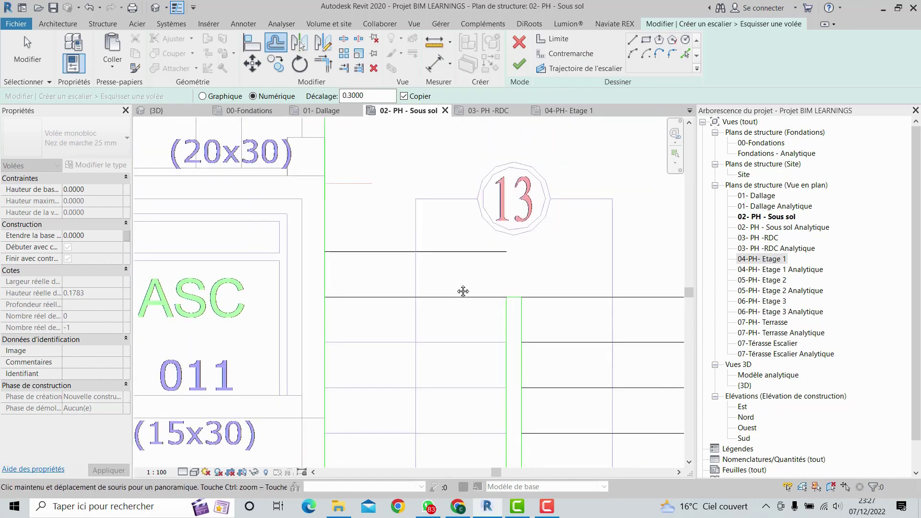
middle_drag(463, 289, 464, 323)
scroll(458, 269, up, 3)
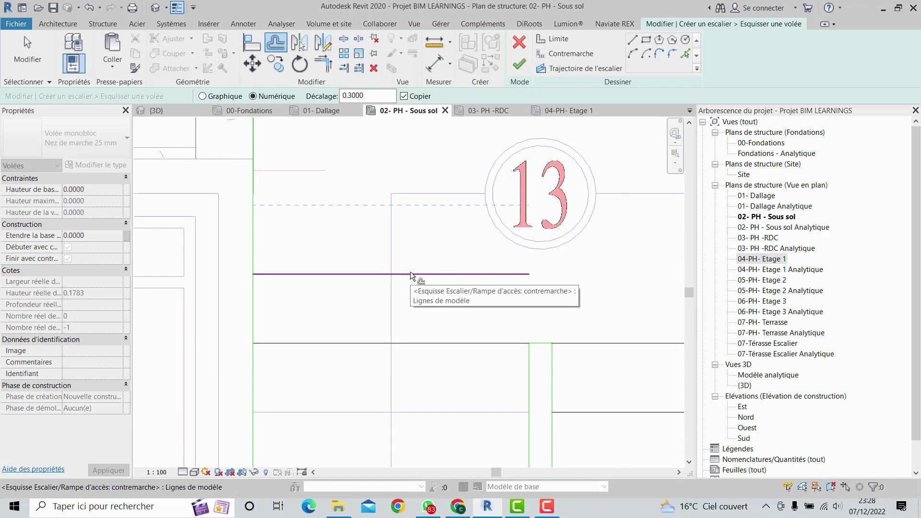
scroll(411, 272, down, 2)
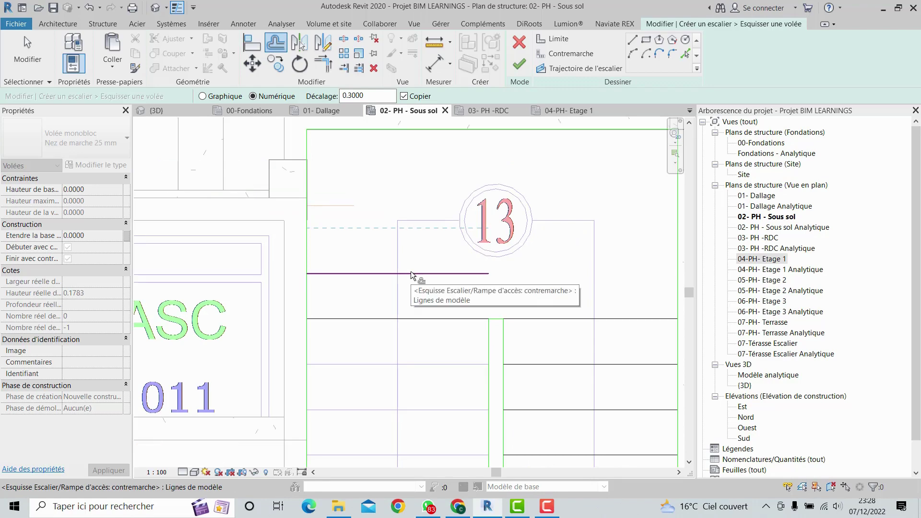
click(411, 272)
key(Escape)
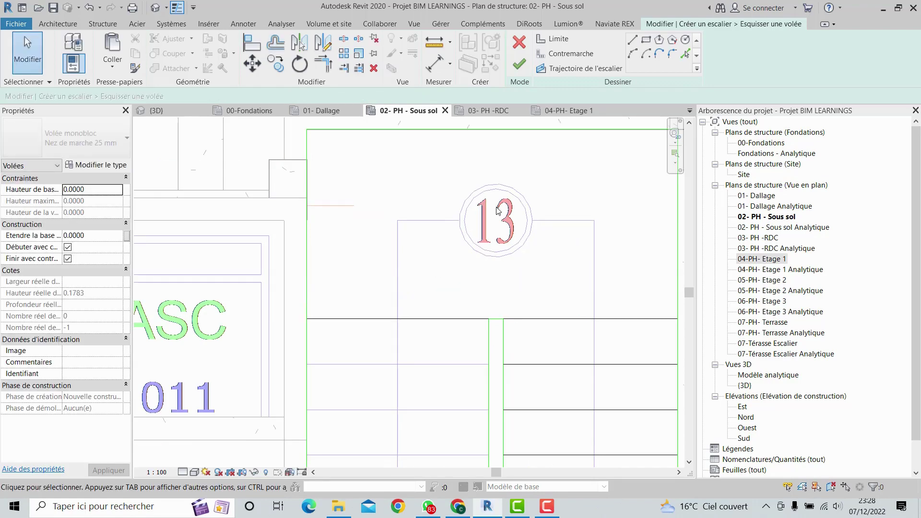
Offset copies of the short flight's landing-edge riser downward at 0.30 m spacing until they reach the flight's lower end
click(277, 43)
scroll(422, 360, down, 1)
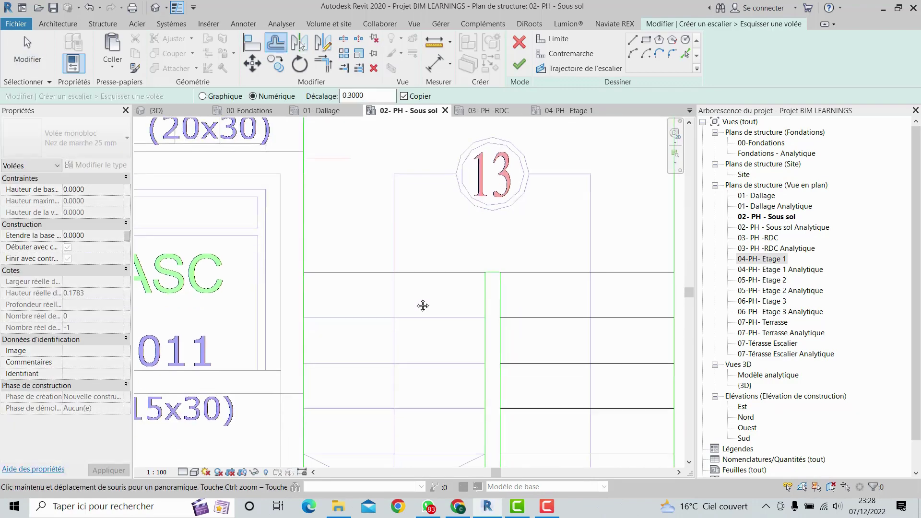
scroll(422, 288, up, 3)
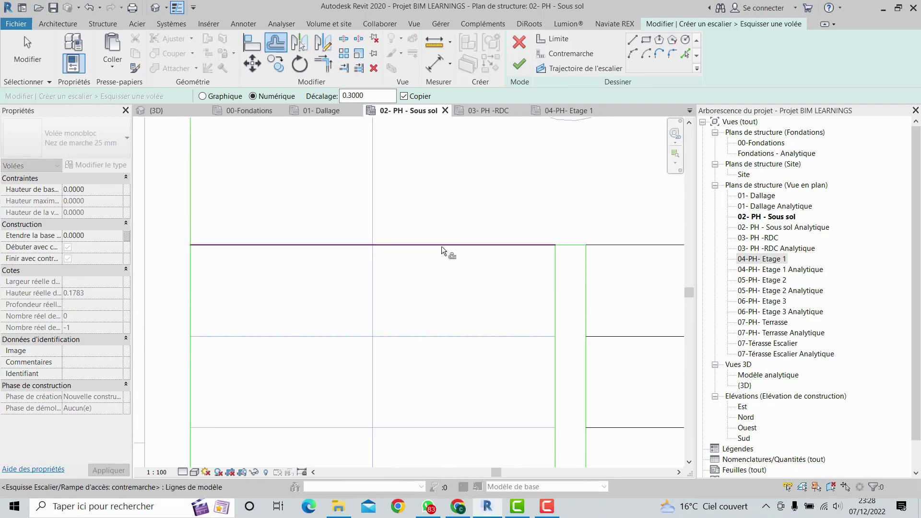
scroll(442, 250, down, 2)
middle_drag(440, 254, 438, 187)
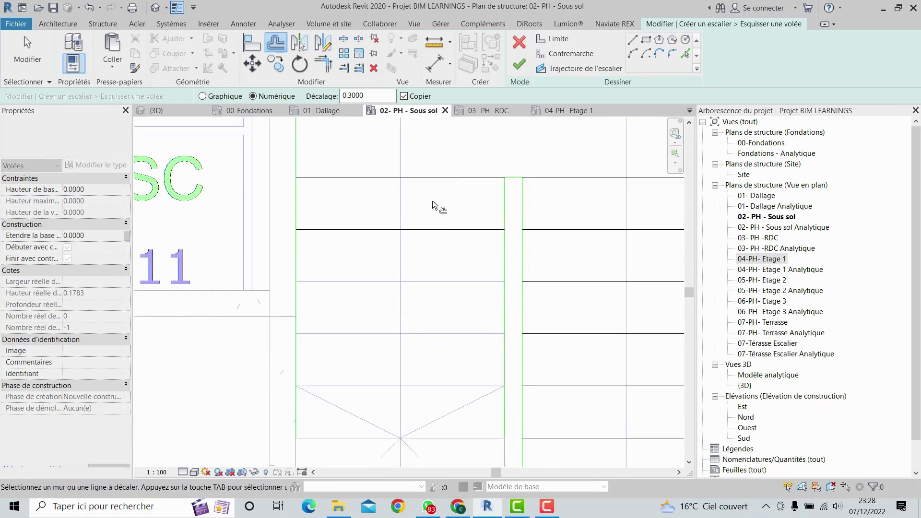
click(430, 234)
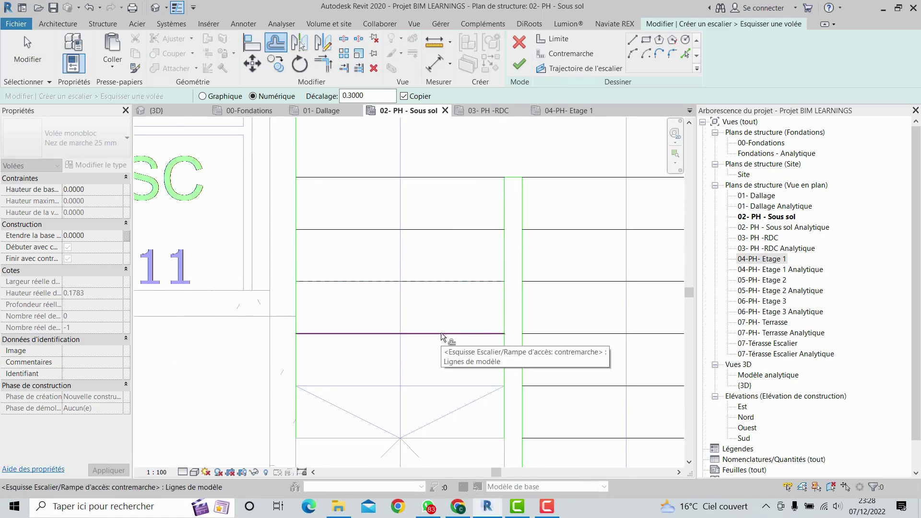
scroll(440, 333, up, 2)
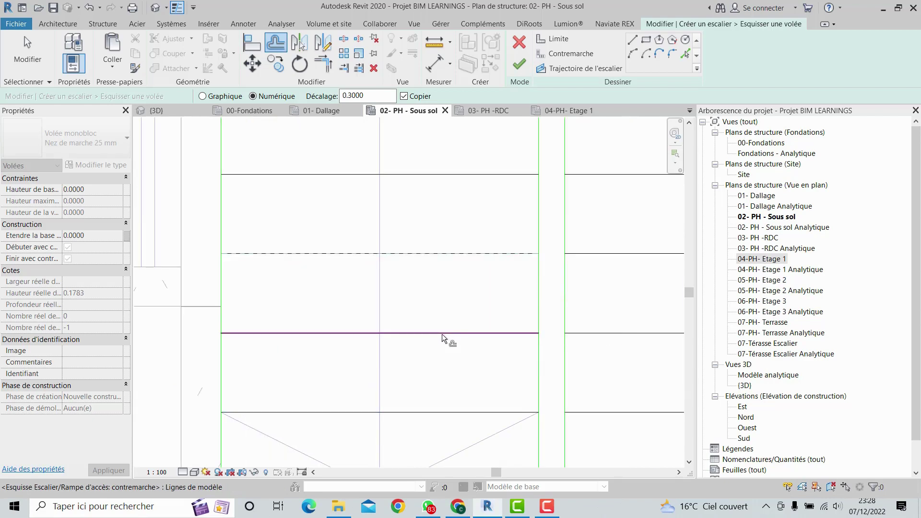
scroll(442, 334, down, 2)
middle_drag(442, 333, 475, 215)
scroll(471, 306, up, 2)
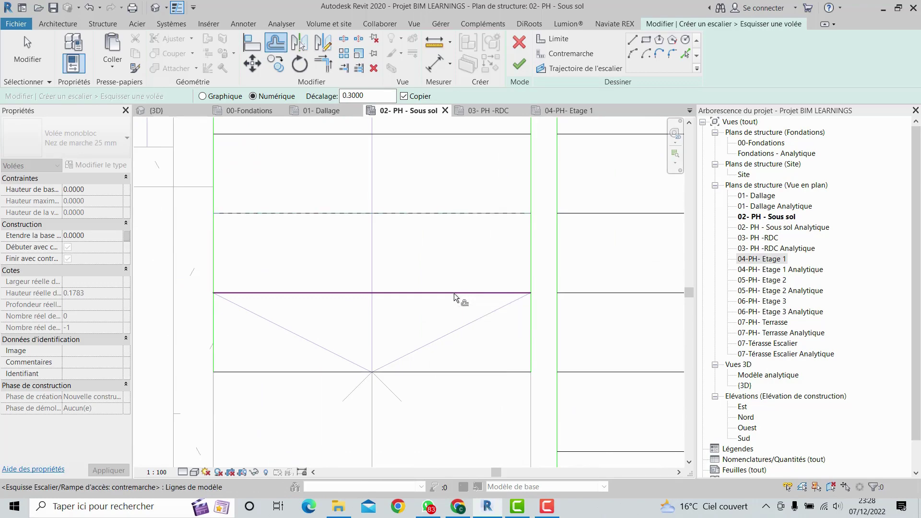
scroll(454, 296, down, 4)
key(Escape)
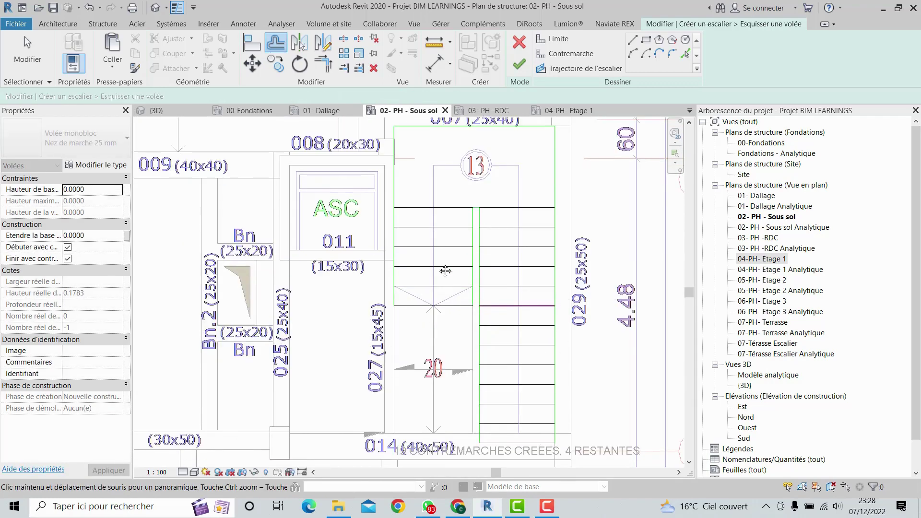
Draw the stair path straight up the long flight, from its lowest riser to the middle of the landing
middle_drag(445, 272, 380, 221)
key(Escape)
click(550, 70)
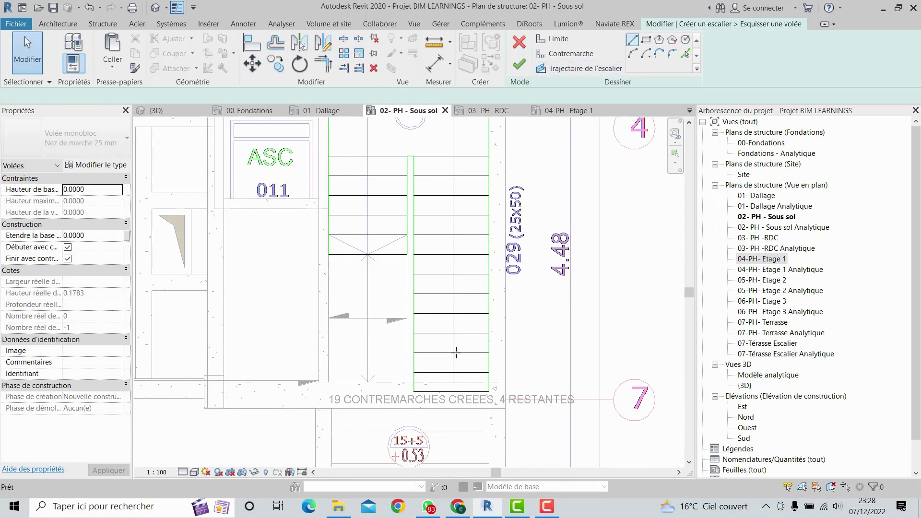
click(450, 390)
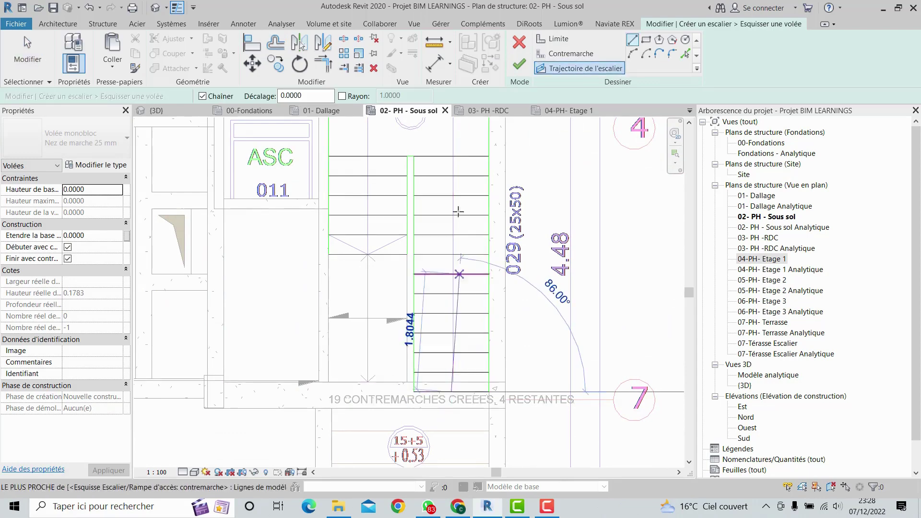
scroll(484, 280, up, 3)
scroll(484, 280, up, 2)
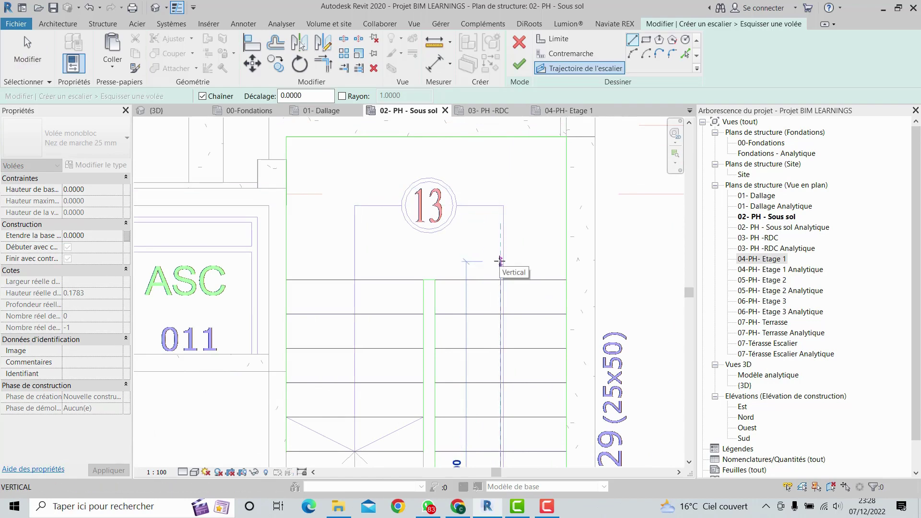
scroll(499, 261, up, 2)
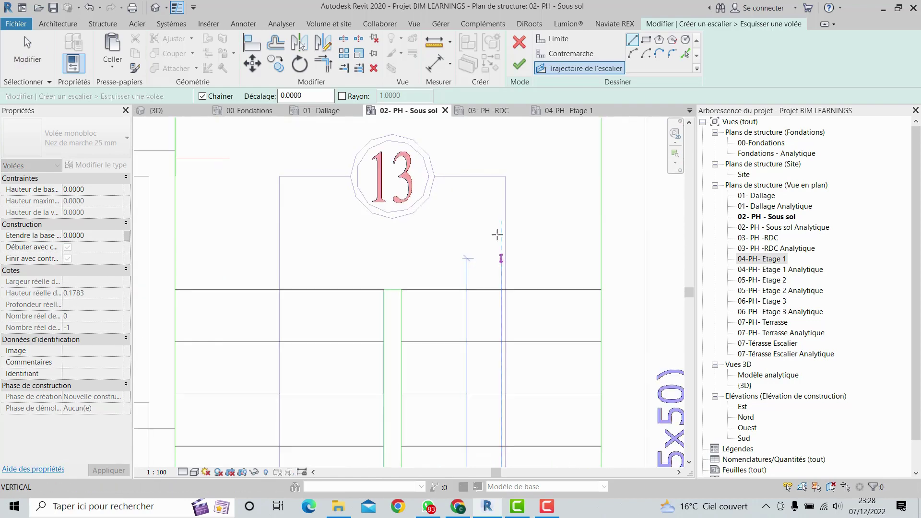
click(499, 177)
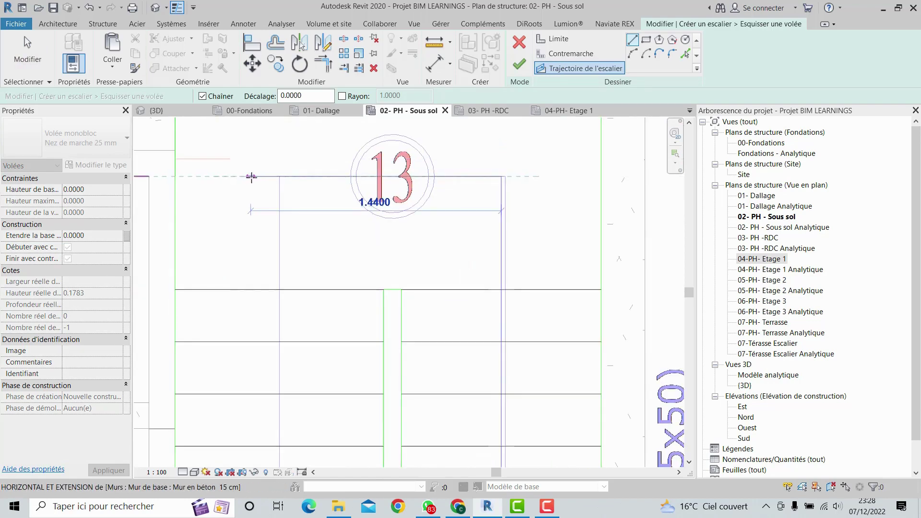
Continue the stair path across the landing and down the short flight to the midpoint of its lowest riser
click(280, 176)
scroll(275, 238, down, 1)
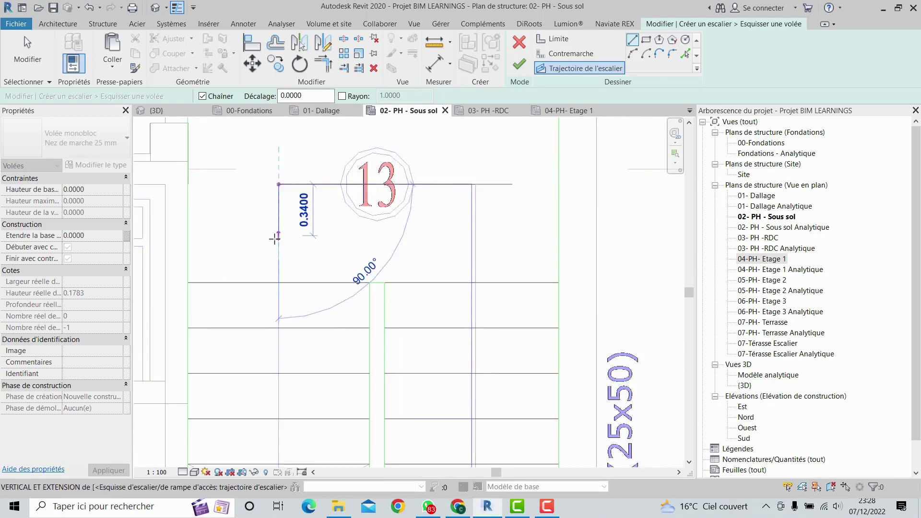
scroll(275, 239, down, 5)
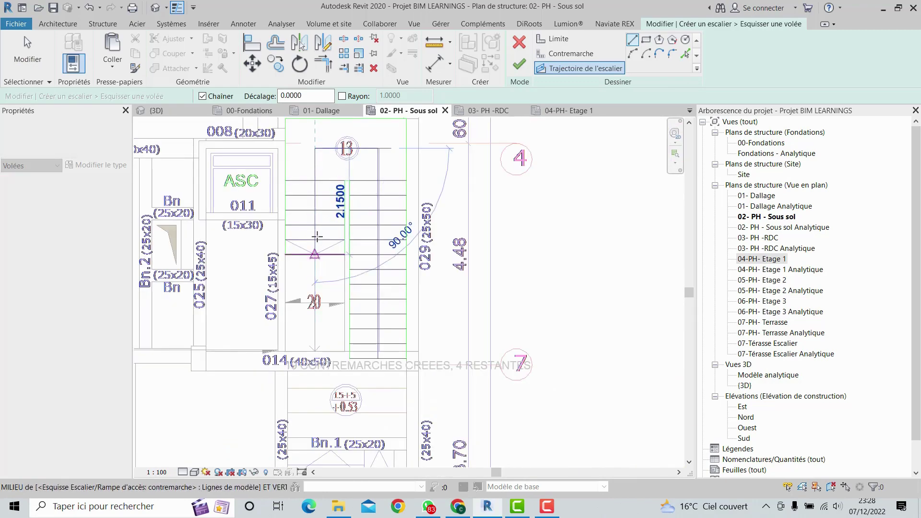
scroll(317, 236, up, 5)
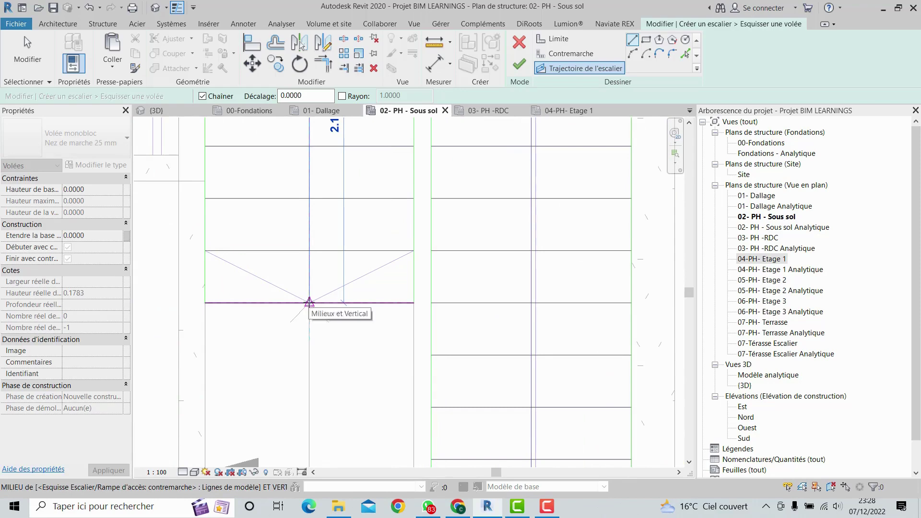
click(309, 302)
scroll(309, 302, down, 5)
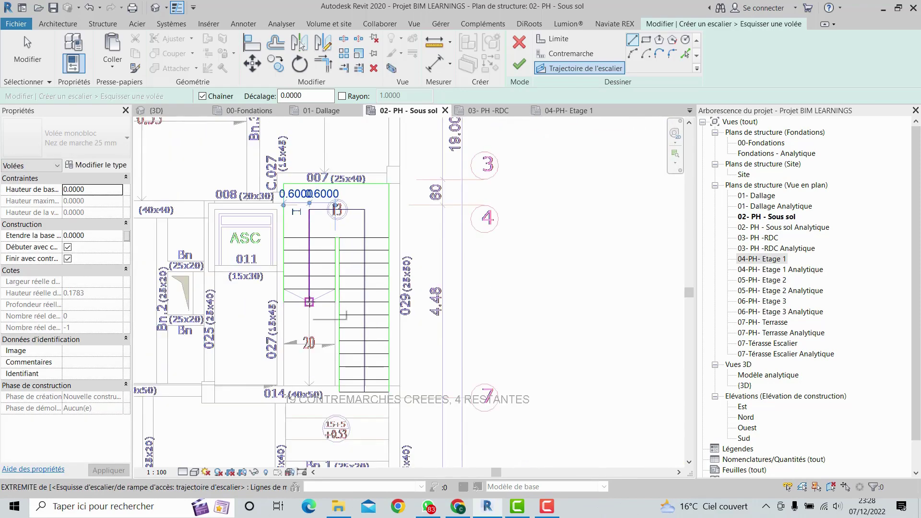
key(Escape)
key(Escape)
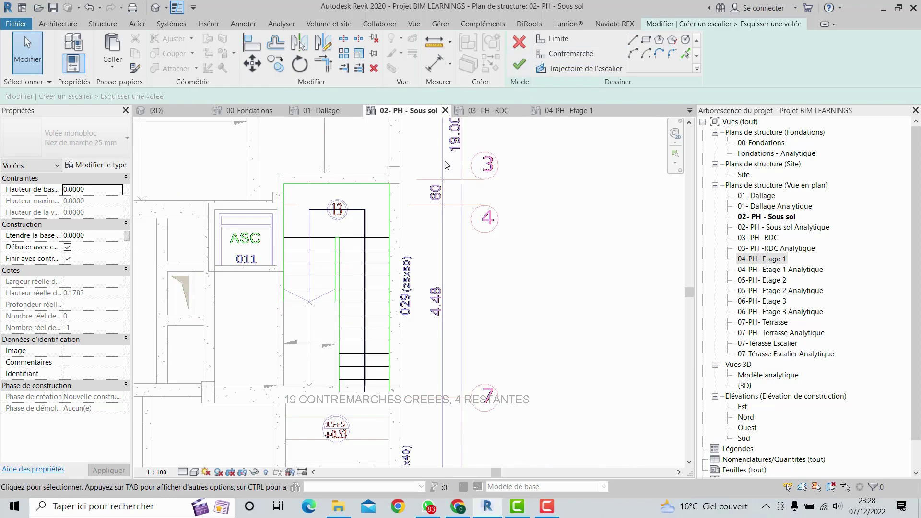
Finish the sketched run and the stair, and dismiss the railing warning
middle_drag(395, 313, 430, 310)
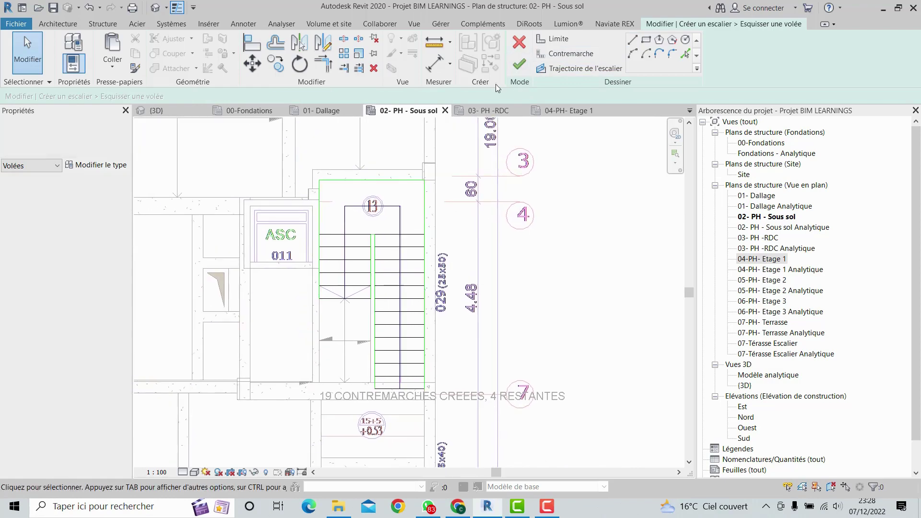
click(520, 64)
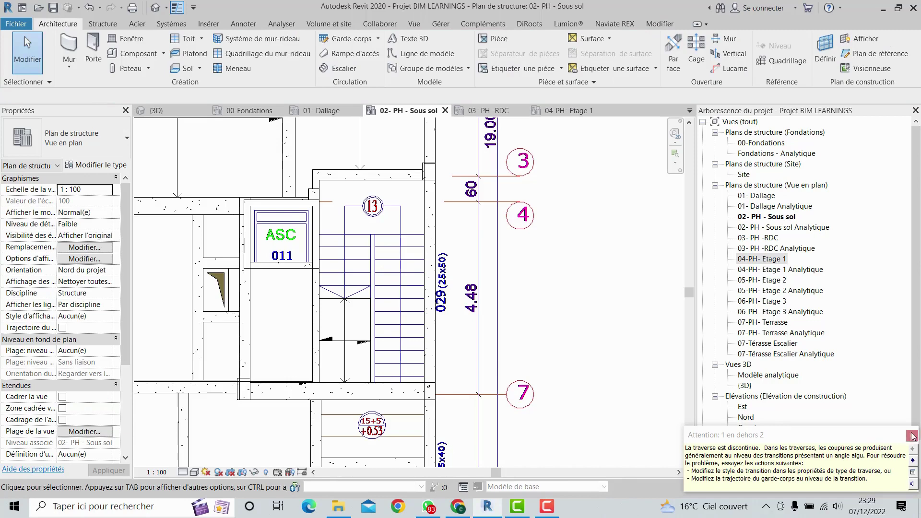
click(912, 435)
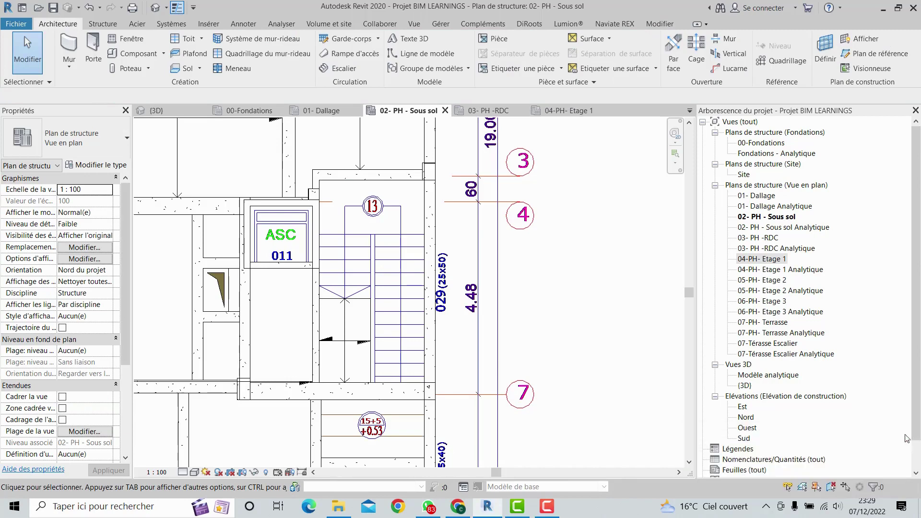
Inspect the new stair in the 3D view, close the 01- Dallage view and check the 03- PH -RDC plan
click(155, 110)
scroll(398, 393, up, 3)
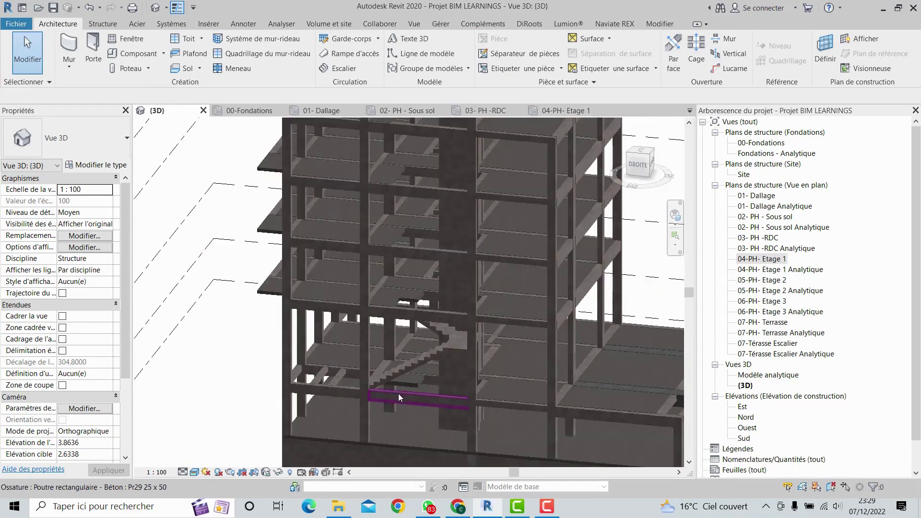
middle_drag(398, 393, 409, 361)
scroll(465, 365, up, 3)
scroll(409, 361, down, 1)
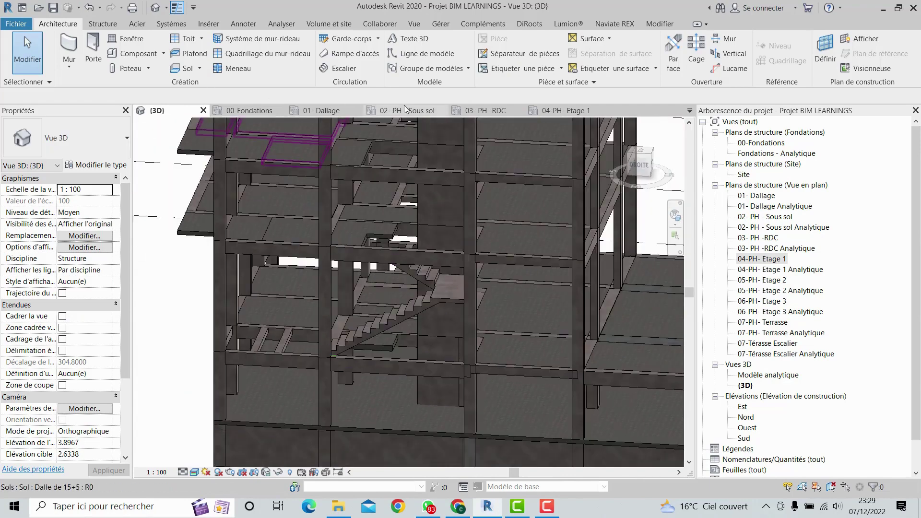
click(356, 109)
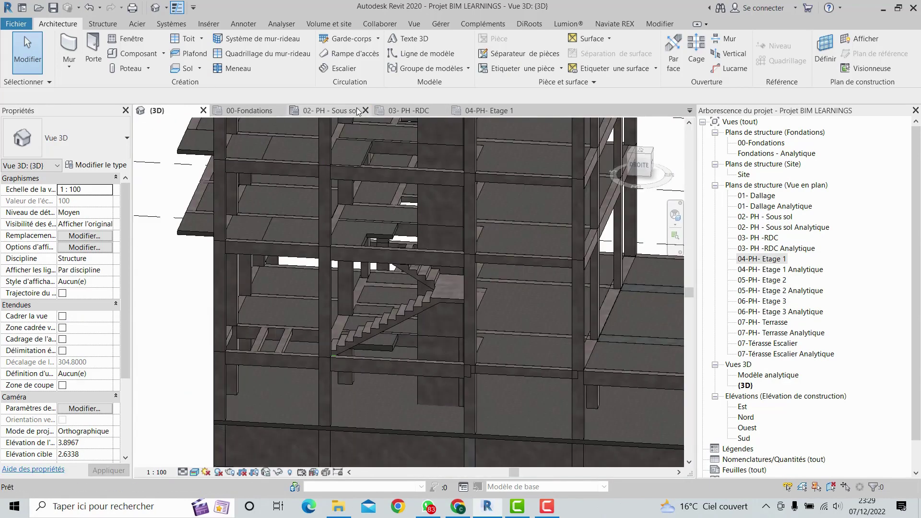
click(405, 110)
scroll(438, 210, down, 2)
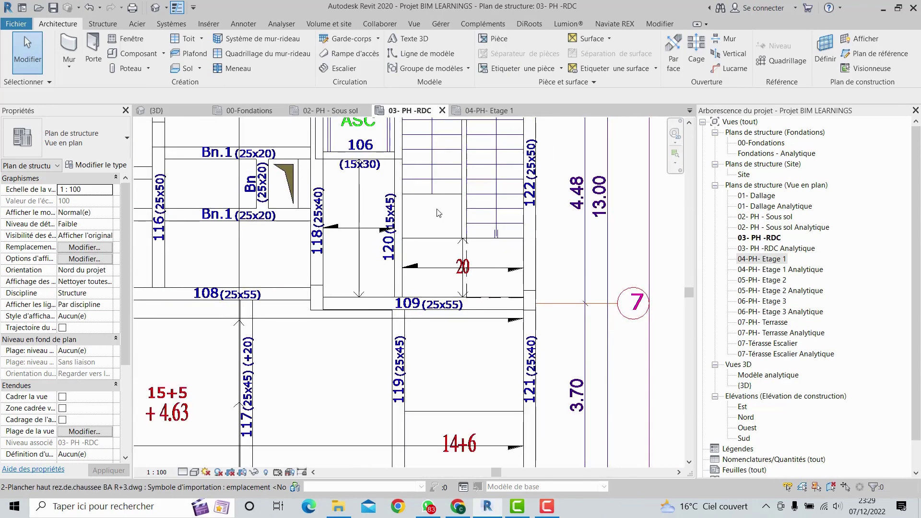
Hide the Escalier category in the 3D view's visibility/graphics overrides and uncover the model to check the effect
click(159, 112)
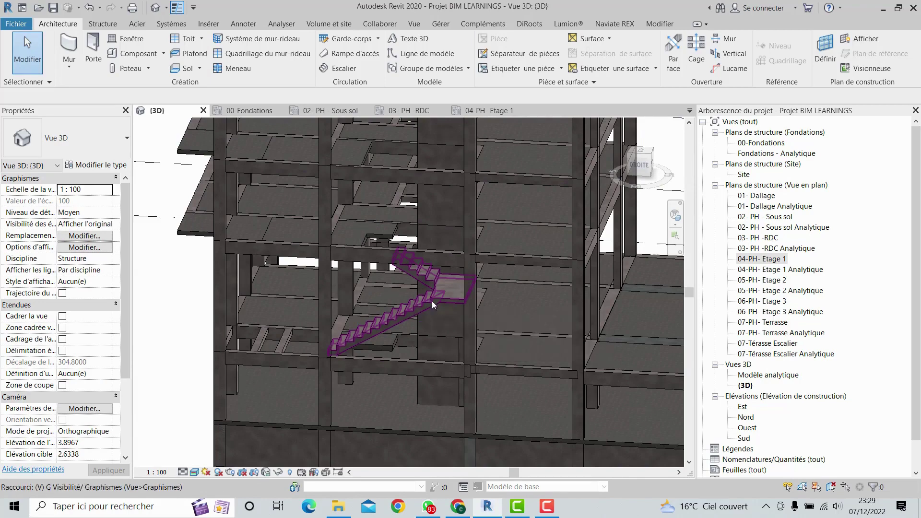
key(v)
key(g)
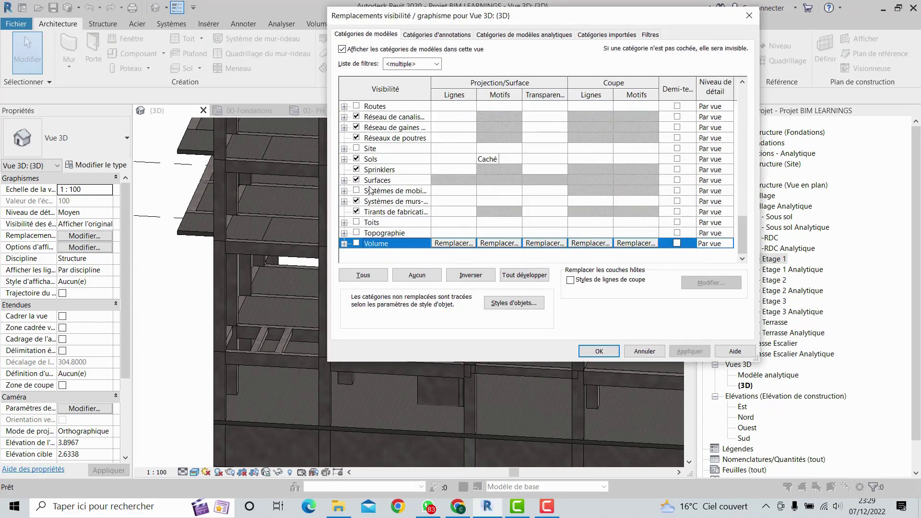
scroll(372, 193, up, 3)
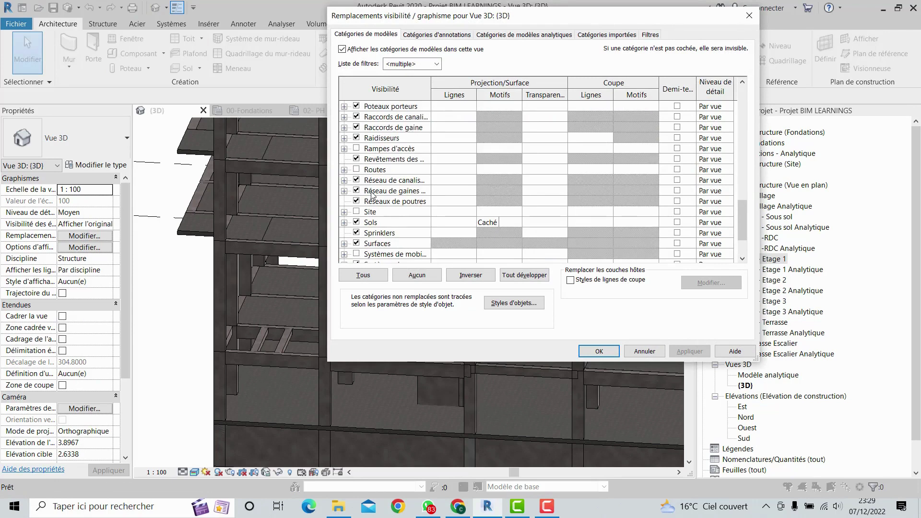
scroll(372, 193, up, 6)
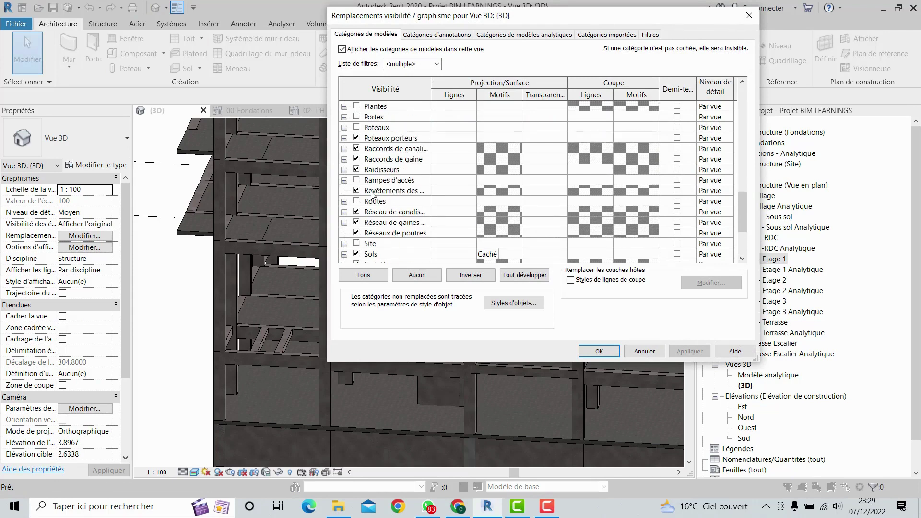
scroll(372, 193, up, 6)
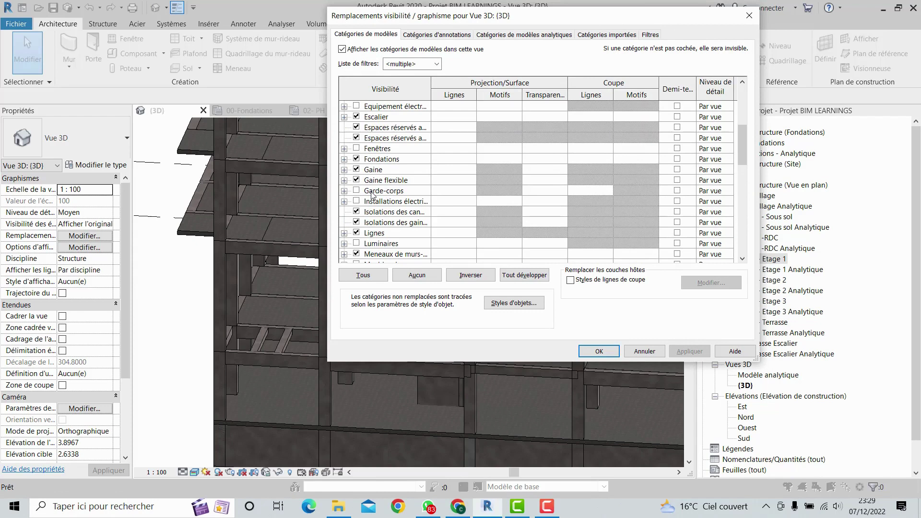
scroll(372, 193, up, 2)
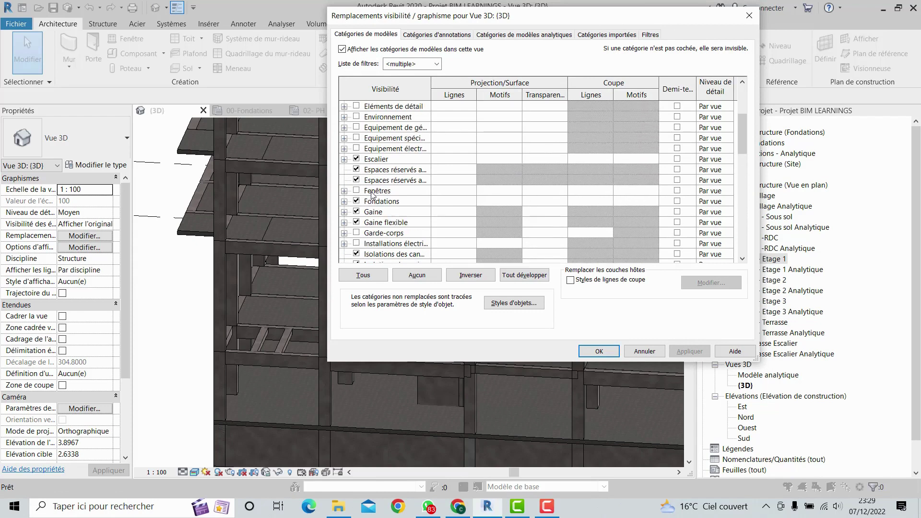
click(356, 160)
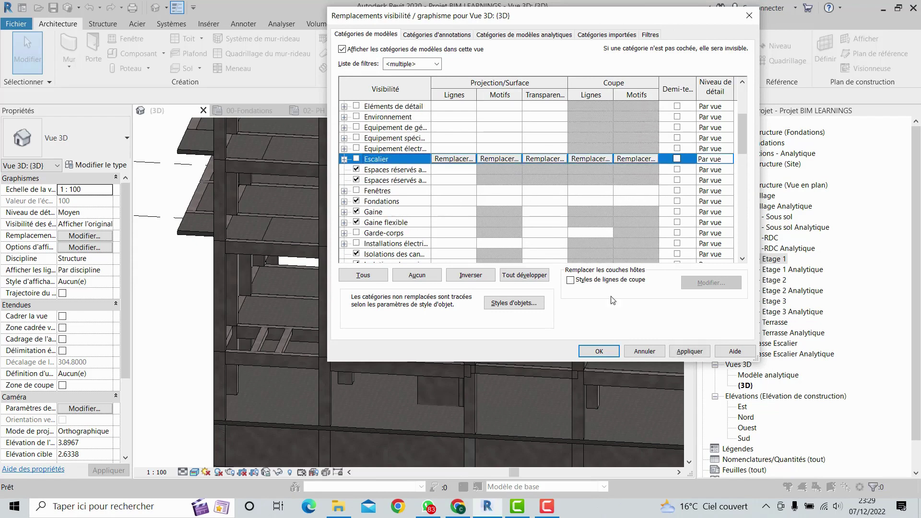
click(689, 351)
scroll(547, 124, up, 1)
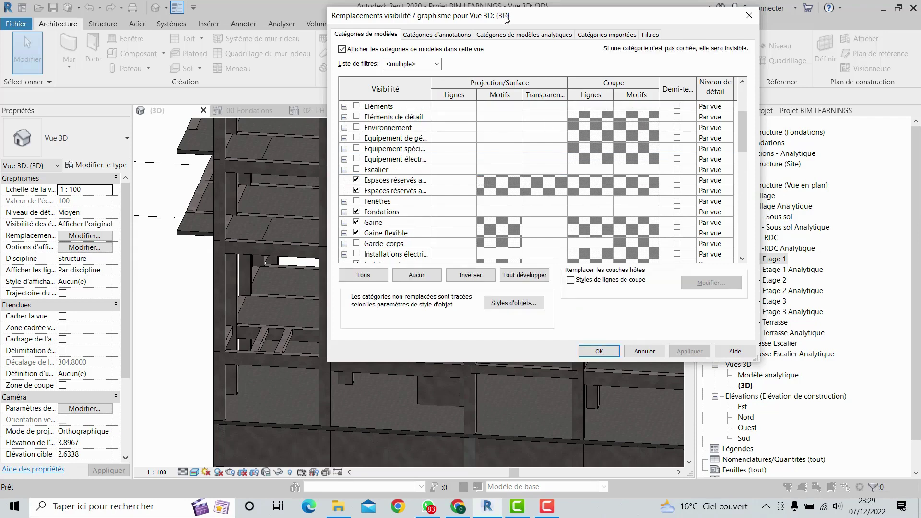
drag(543, 18, 690, 26)
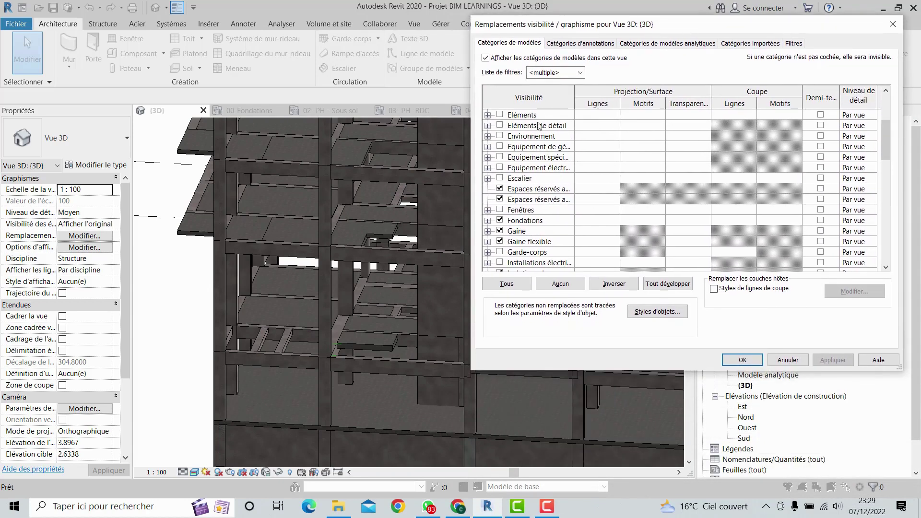
Turn the Escalier category back on in the 3D view's visibility/graphics overrides and apply it
click(500, 179)
click(832, 360)
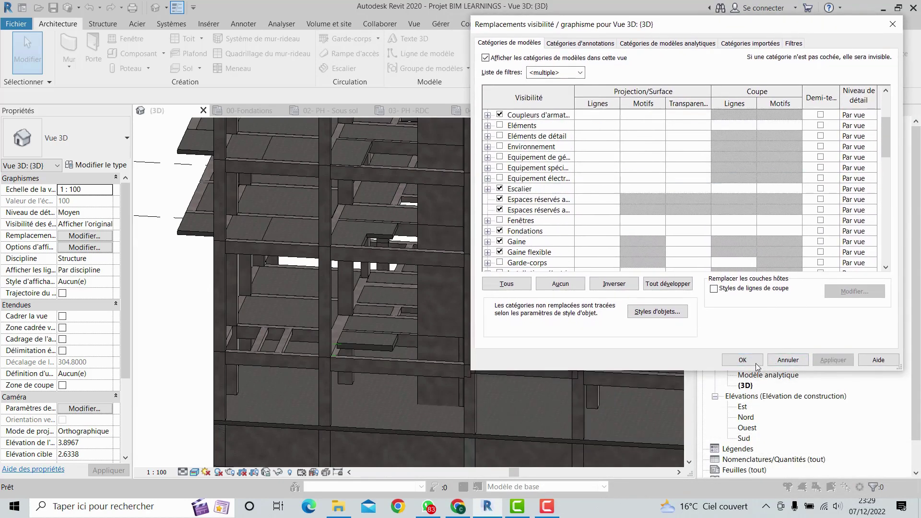
click(742, 359)
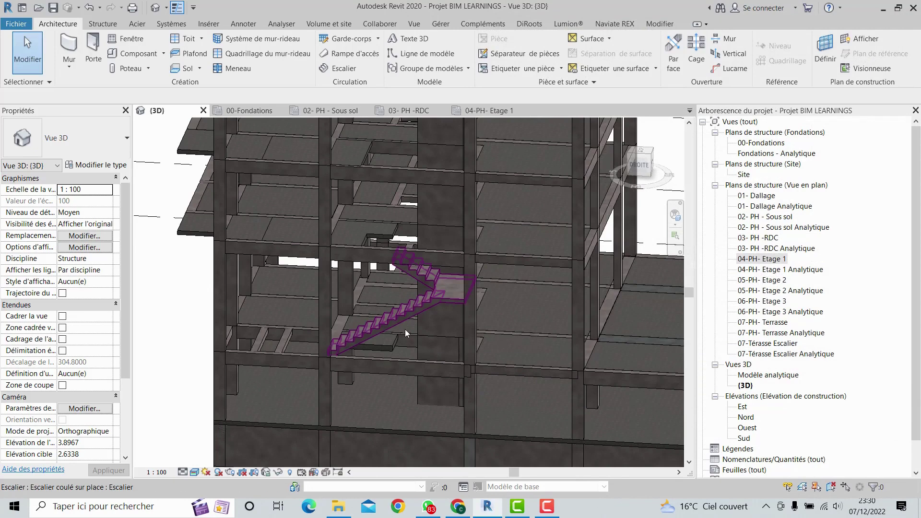
Paste a copy of the stair rising from 02- PH - Sous sol, aligned to the level 01- Dallage
shift+middle_drag(404, 329, 376, 326)
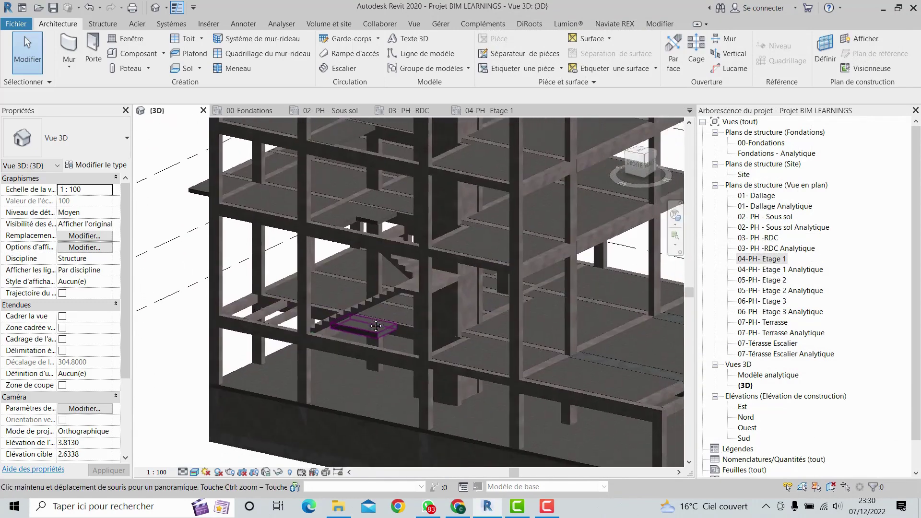
scroll(357, 288, up, 5)
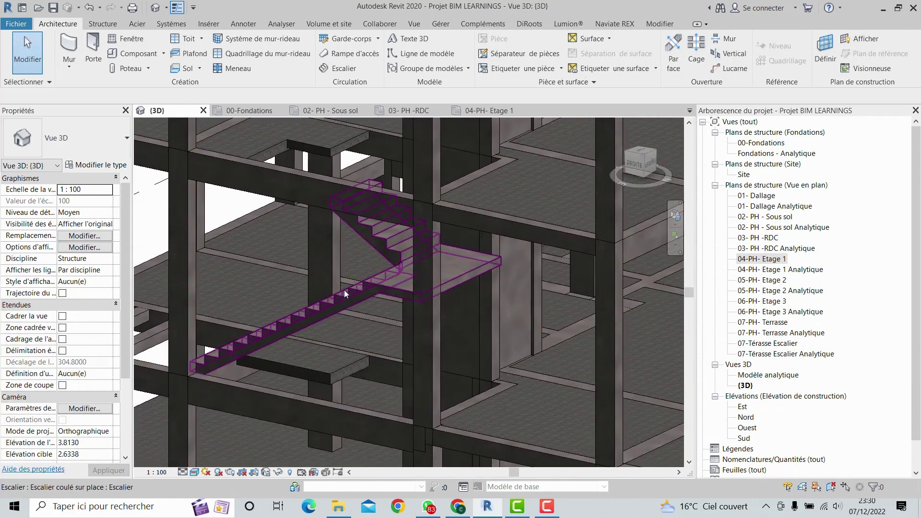
shift+middle_drag(344, 290, 371, 296)
scroll(446, 270, down, 2)
scroll(312, 256, up, 3)
scroll(290, 241, down, 3)
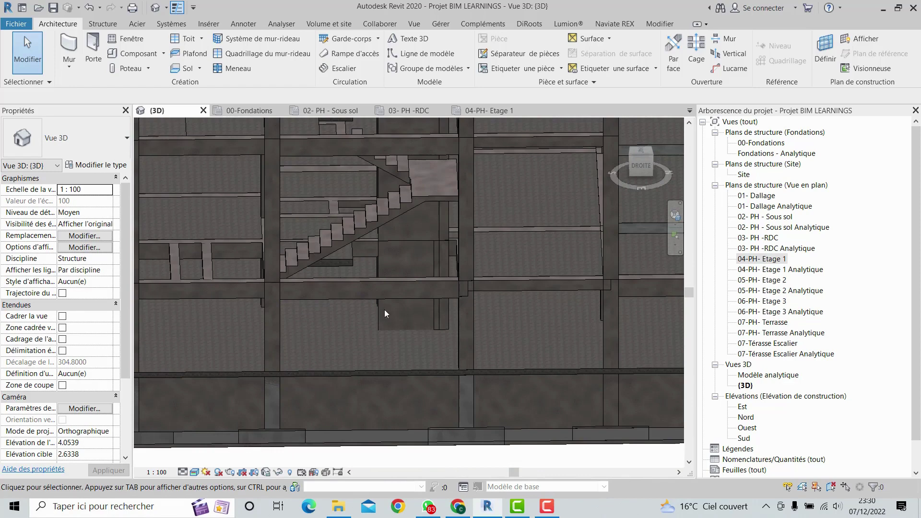
click(396, 201)
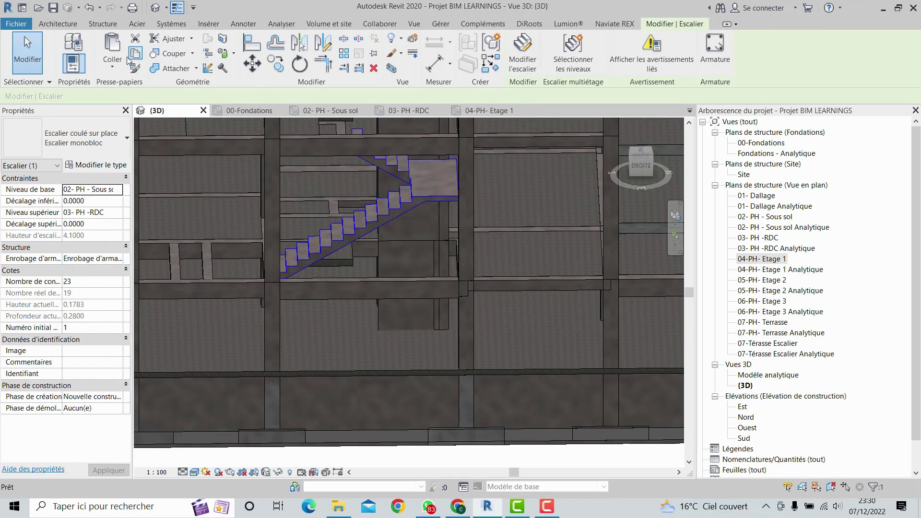
click(112, 64)
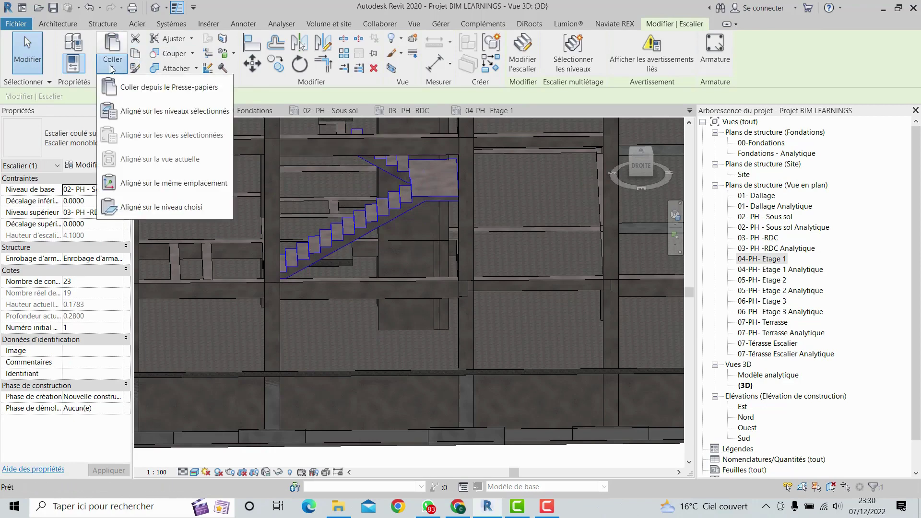
click(139, 111)
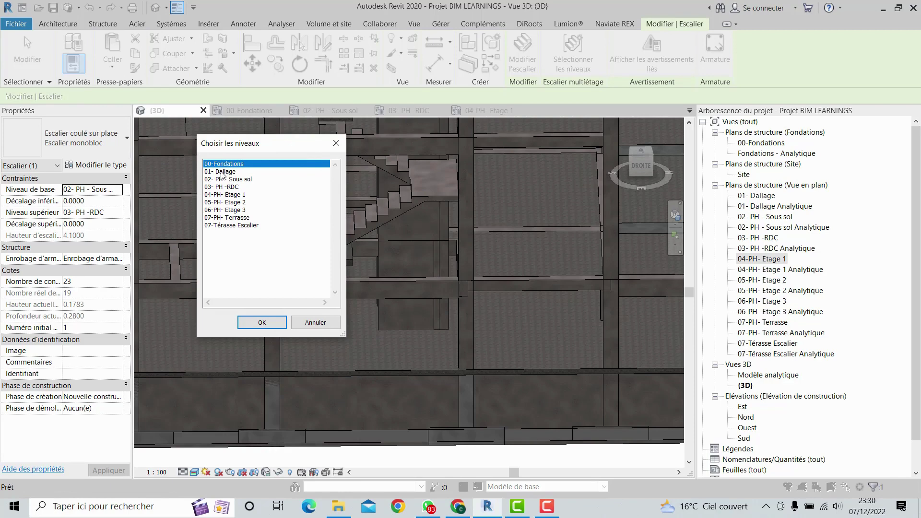
click(222, 171)
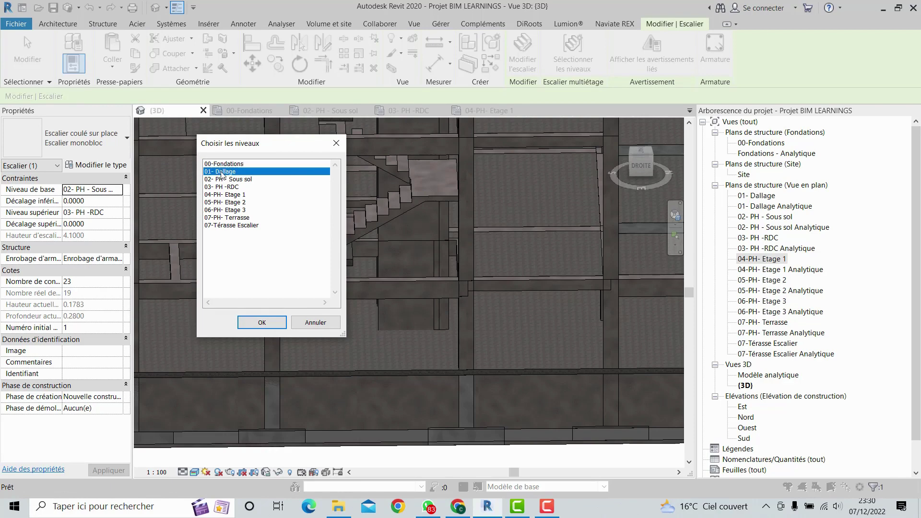
click(259, 323)
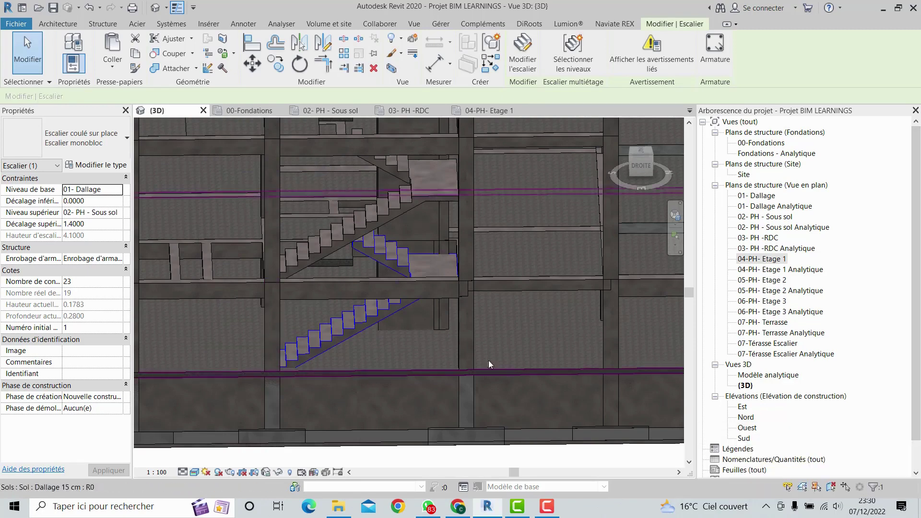
Set the copied stair's base offset to 0.2000 and its top offset to 0.0000 so it fits below 02- PH - Sous sol
click(635, 175)
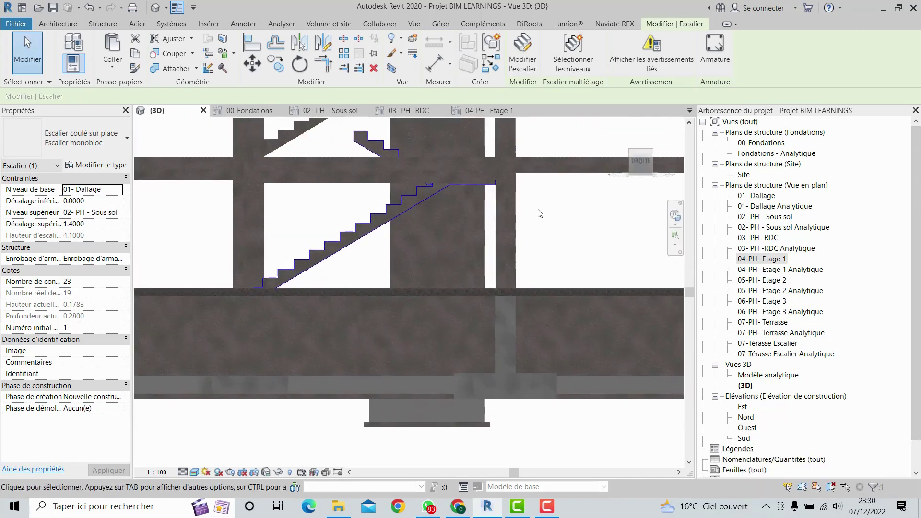
shift+middle_drag(497, 297, 380, 375)
scroll(347, 318, up, 6)
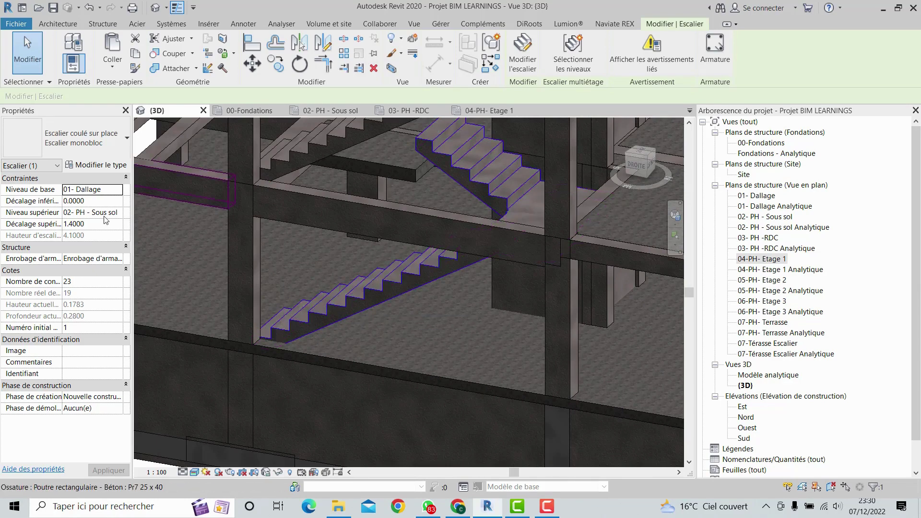
key(Return)
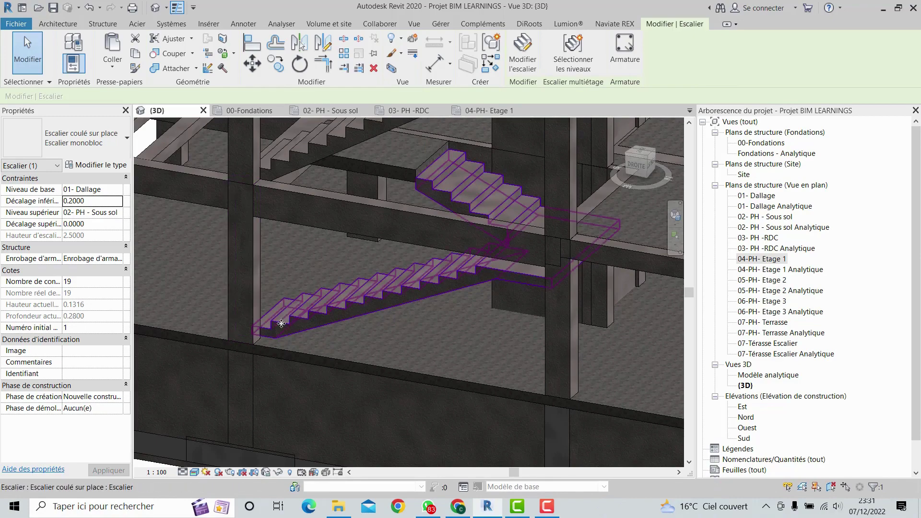
Set the desired number of risers of the lower copied stair to 18 and accept the warning
scroll(283, 322, up, 5)
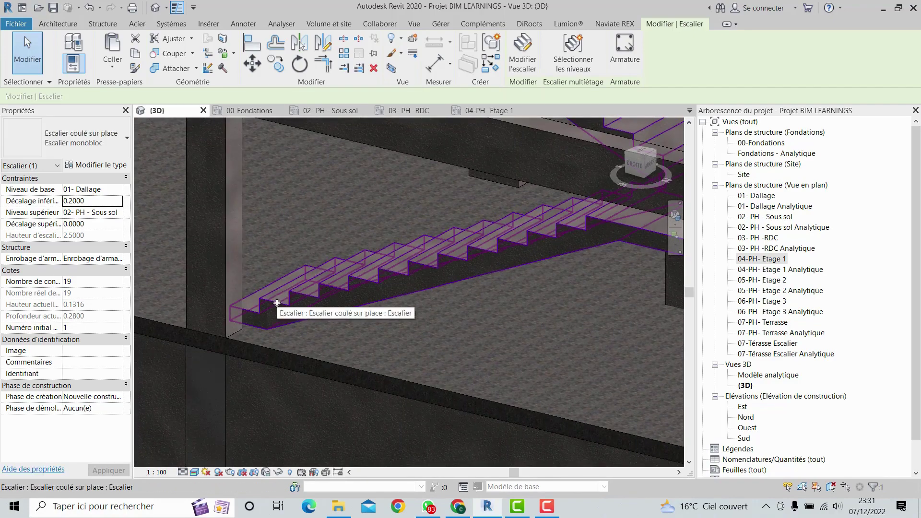
scroll(314, 300, down, 3)
shift+middle_drag(318, 300, 335, 341)
scroll(405, 326, down, 1)
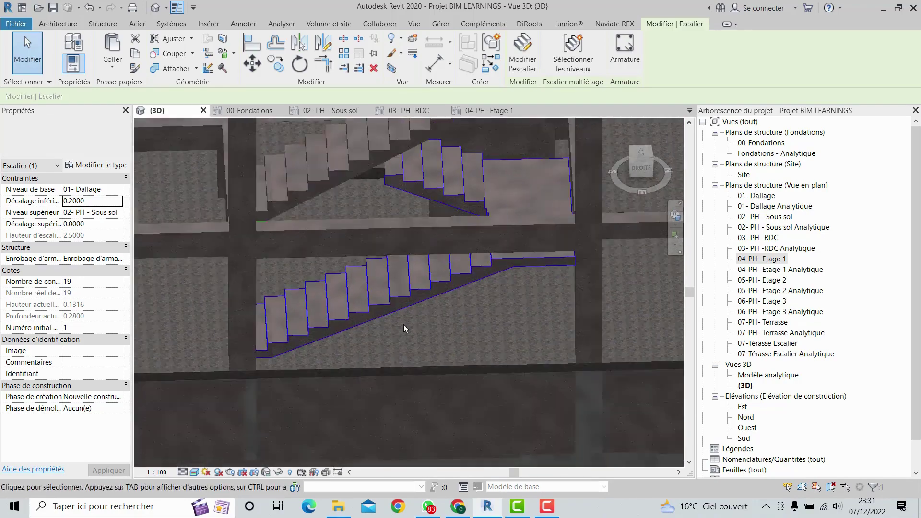
shift+middle_drag(404, 326, 374, 259)
scroll(422, 192, up, 3)
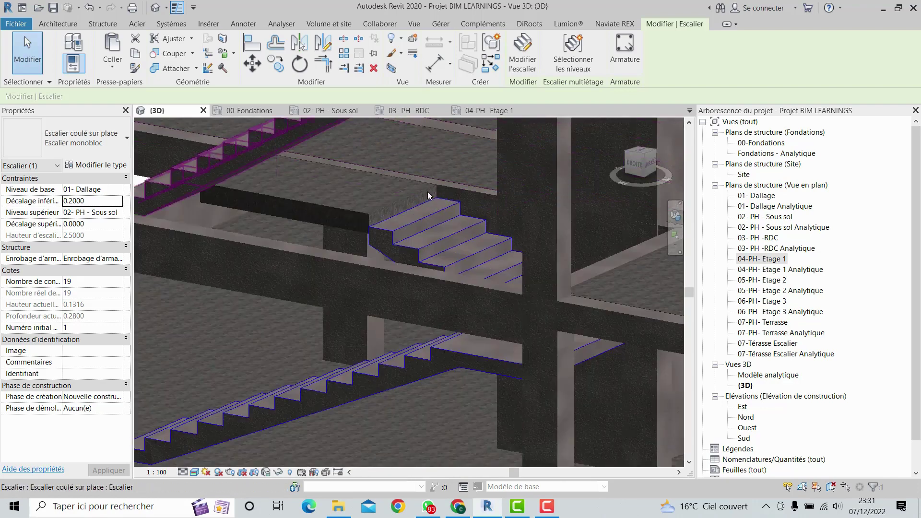
click(121, 283)
click(118, 280)
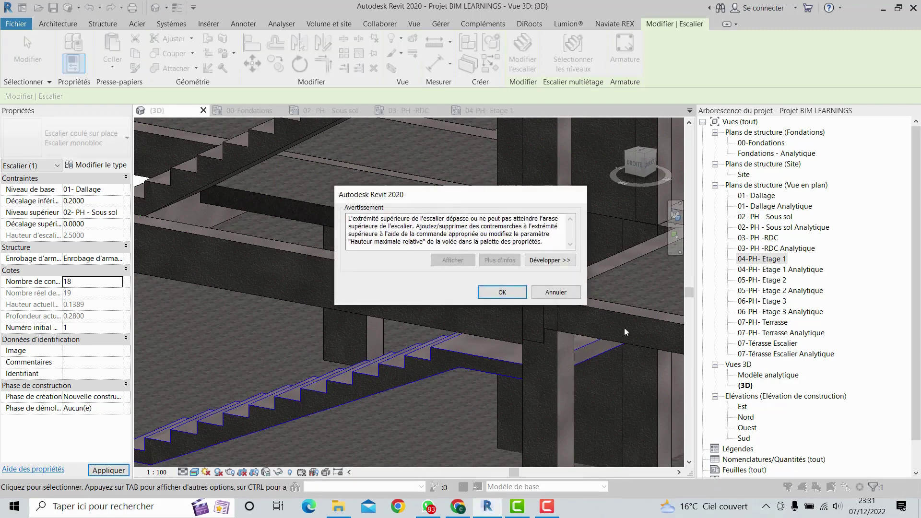
click(501, 293)
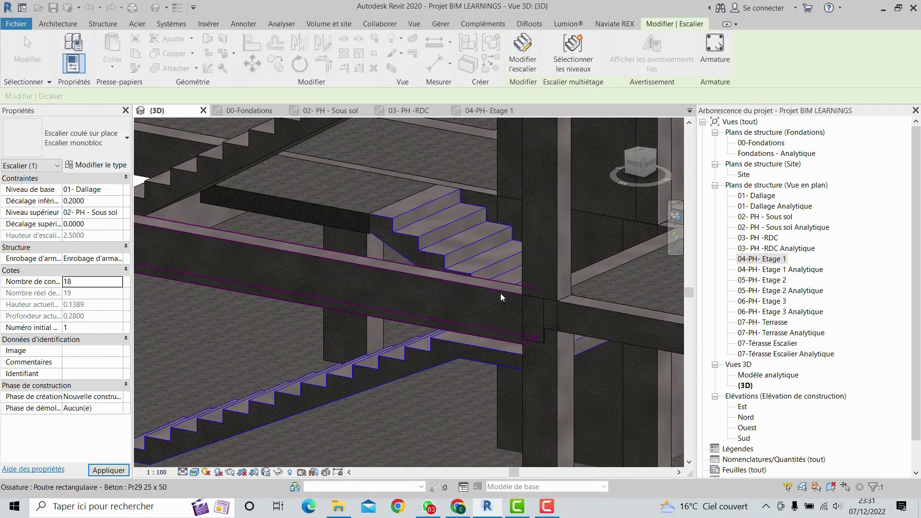
Examine where the lower stair's top step meets the floor slab and how both stairs sit in the 3D model
scroll(398, 187, up, 5)
scroll(398, 194, up, 3)
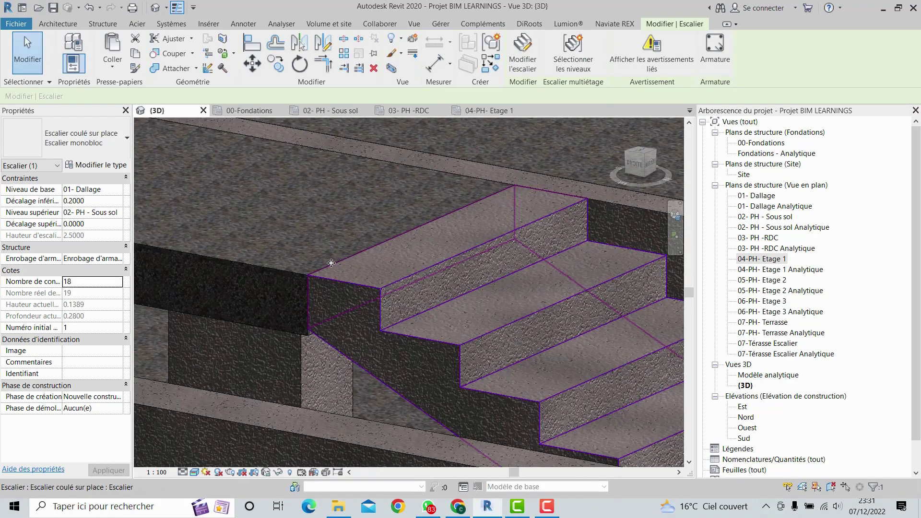
scroll(439, 206, down, 5)
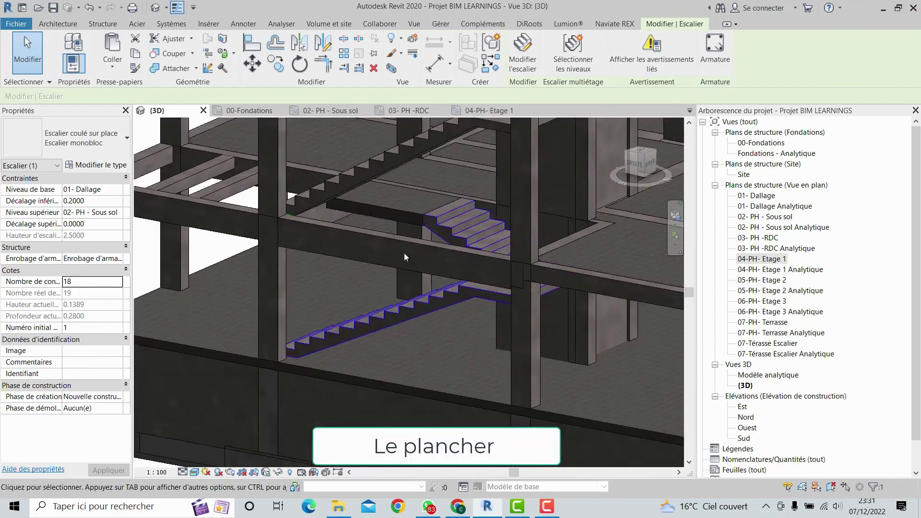
shift+middle_drag(355, 333, 342, 350)
click(646, 157)
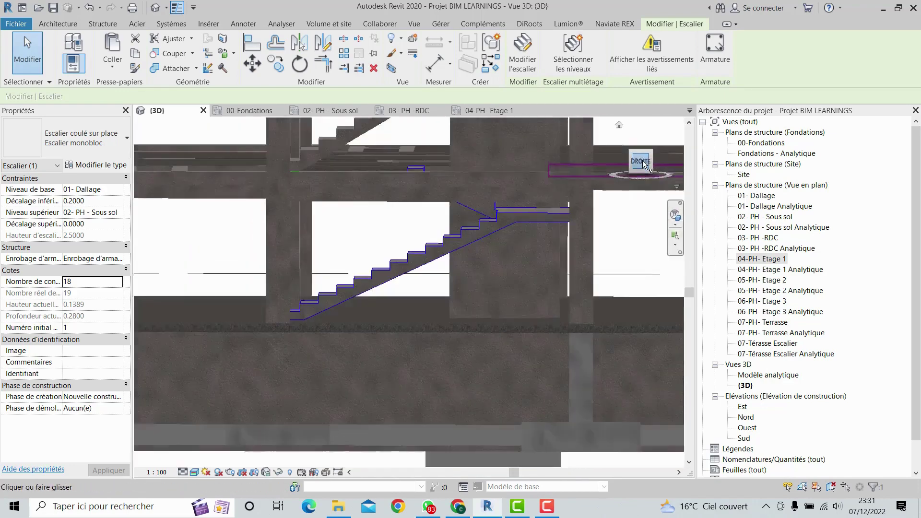
shift+middle_drag(489, 184, 588, 204)
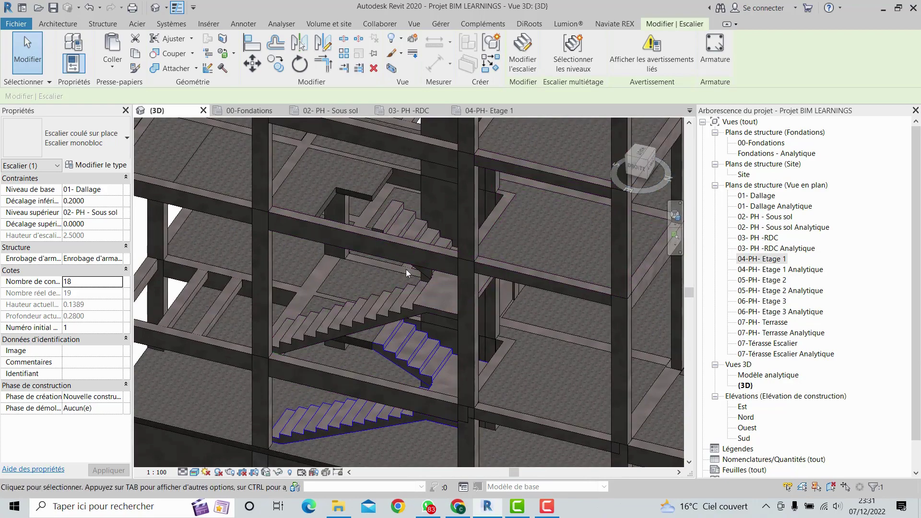
shift+middle_drag(406, 269, 360, 258)
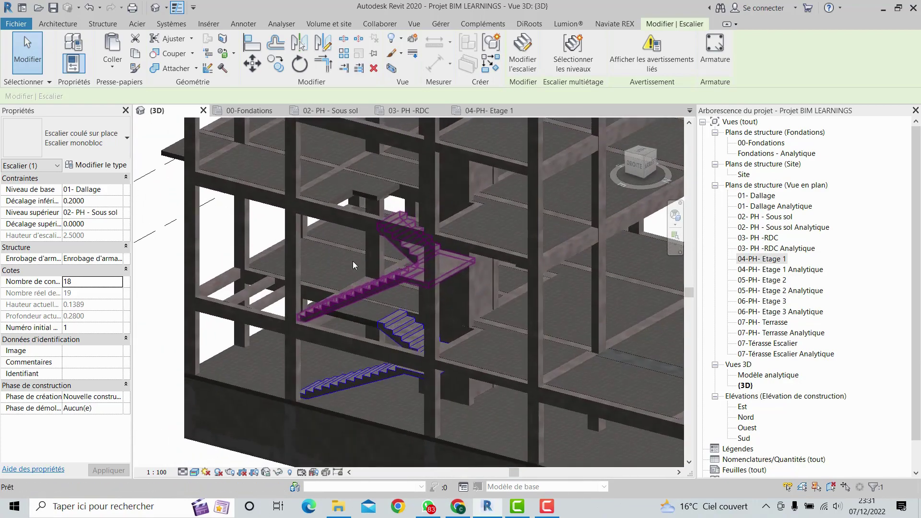
scroll(354, 298, up, 5)
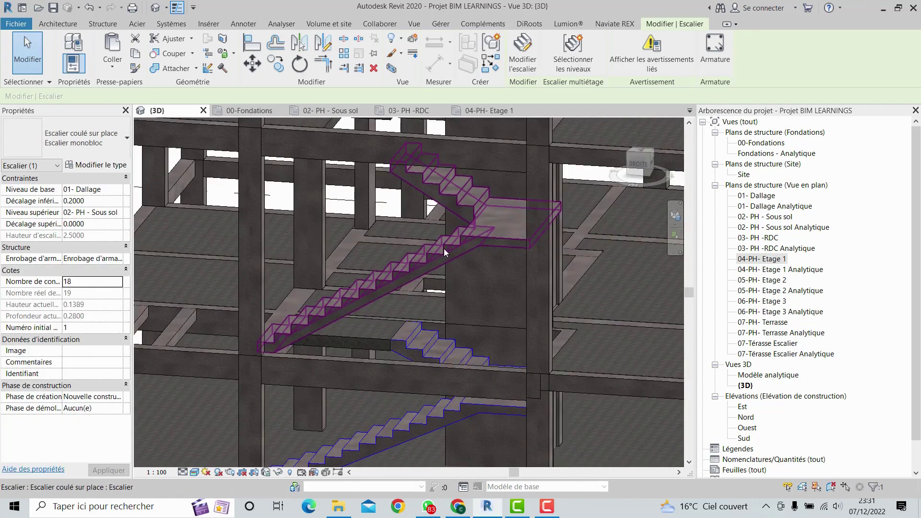
Reduce the desired number of risers of the stair from 02- PH - Sous sol to 03- PH -RDC to 20, and finally to 18
click(444, 249)
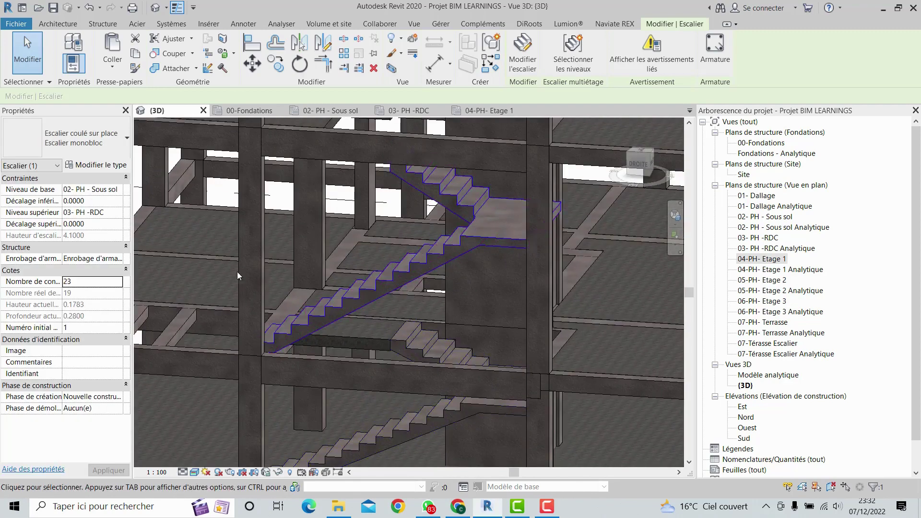
click(118, 285)
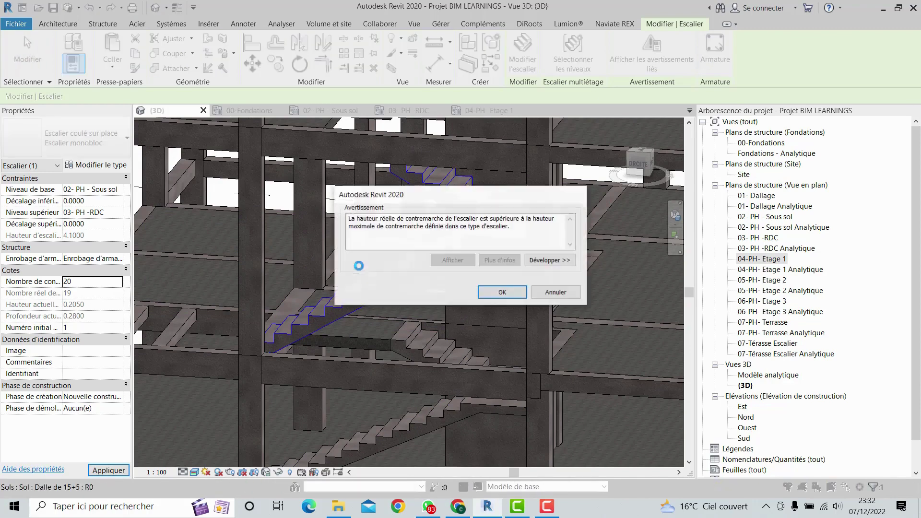
click(493, 296)
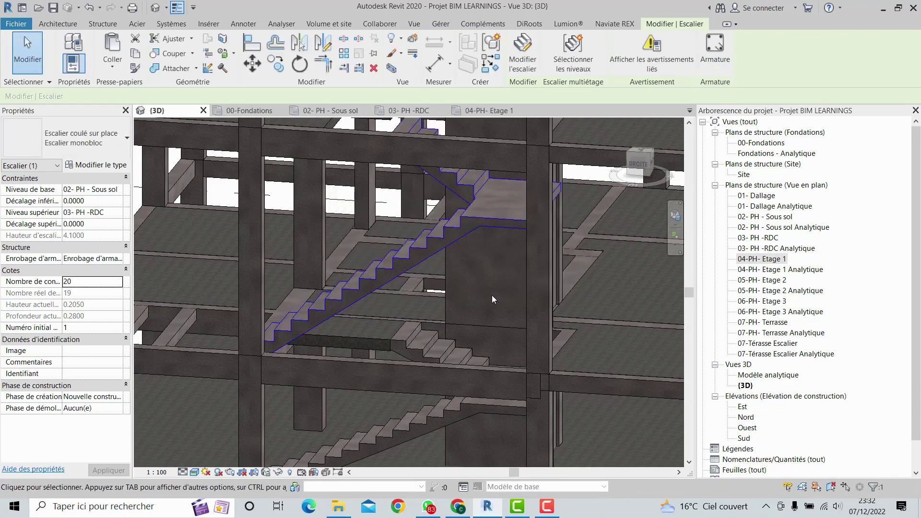
scroll(432, 266, up, 4)
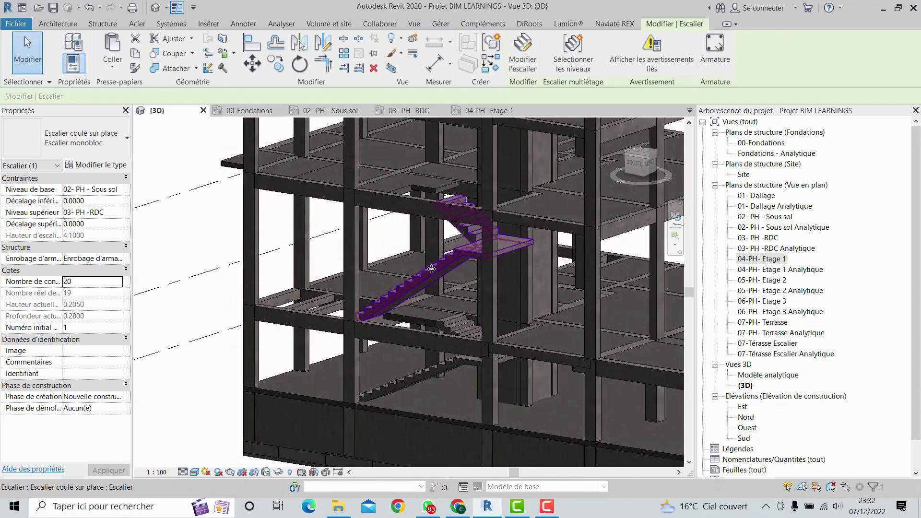
middle_drag(432, 266, 427, 290)
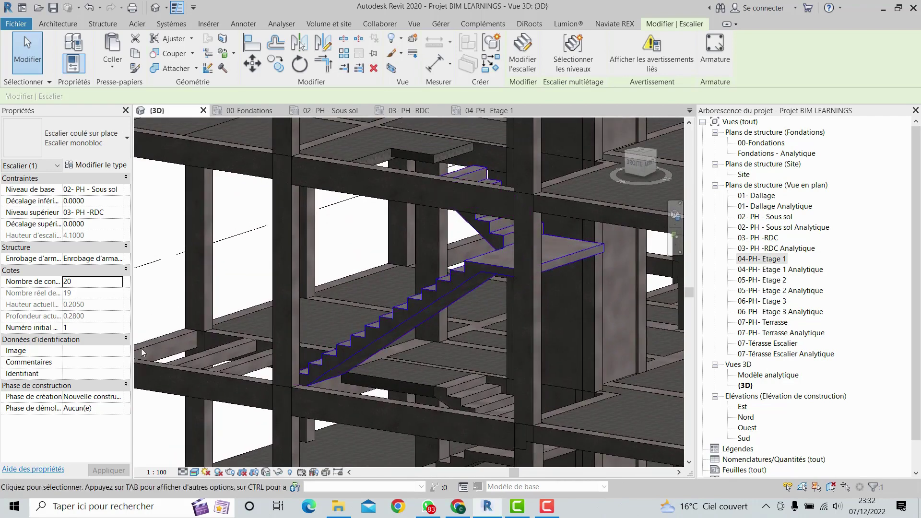
click(119, 284)
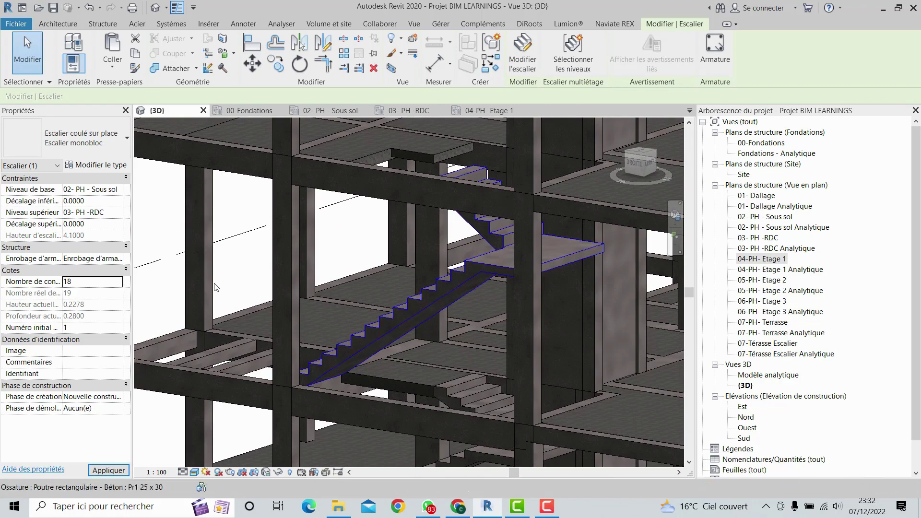
Examine the upper stair's arrival at the 03- PH -RDC slab up close, in the whole structure and from the right side
scroll(352, 261, up, 10)
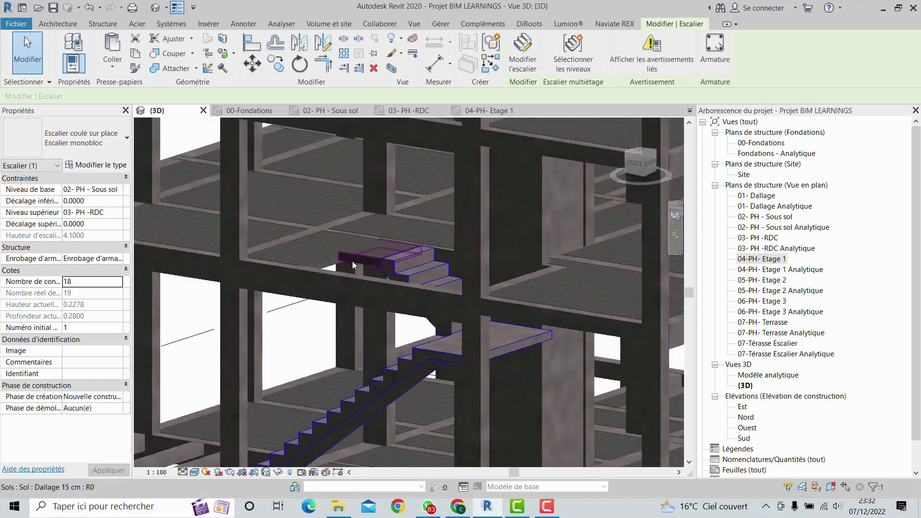
scroll(457, 238, down, 10)
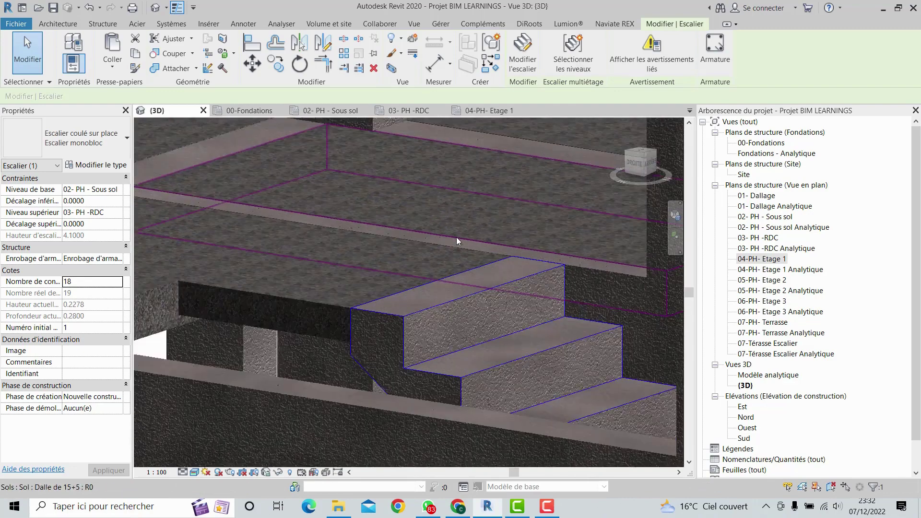
shift+middle_drag(399, 327, 379, 330)
scroll(491, 328, down, 3)
scroll(506, 338, down, 4)
scroll(363, 318, up, 3)
scroll(400, 336, up, 3)
scroll(408, 334, up, 2)
scroll(339, 329, down, 2)
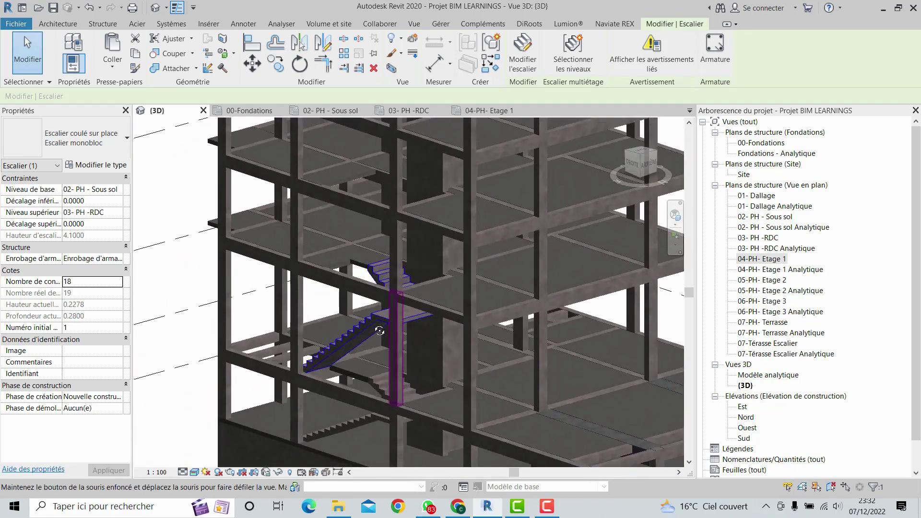
scroll(379, 331, up, 3)
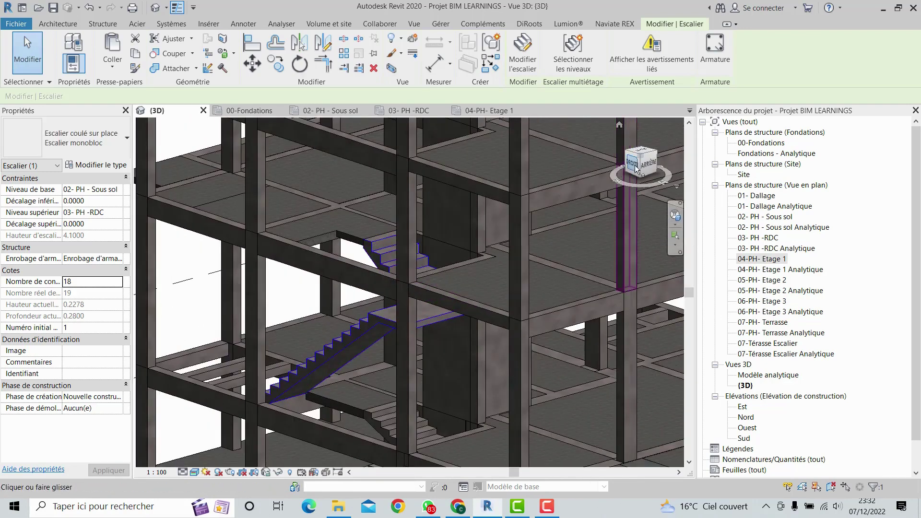
click(634, 166)
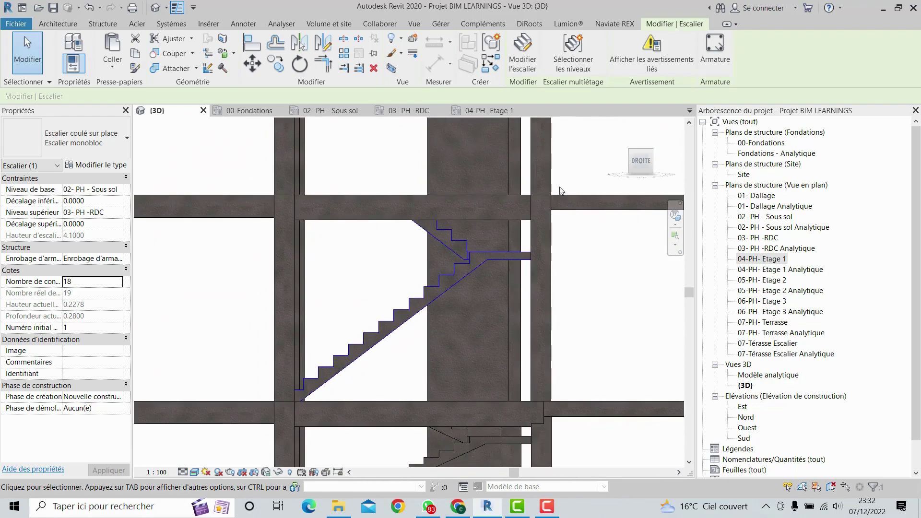
On the 04-PH- Etage 1 plan, start a new stair with a sketched run at the stairwell of the imported plan
click(482, 111)
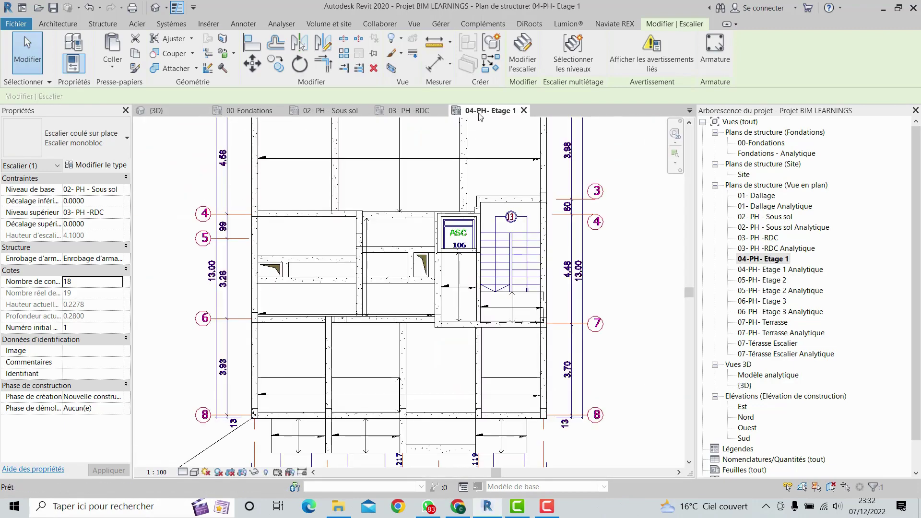
middle_drag(510, 254, 415, 255)
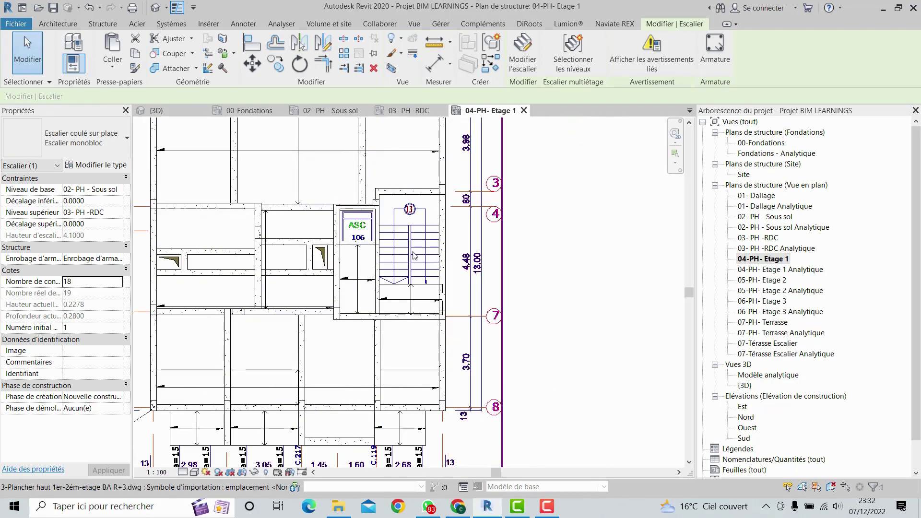
scroll(418, 258, up, 2)
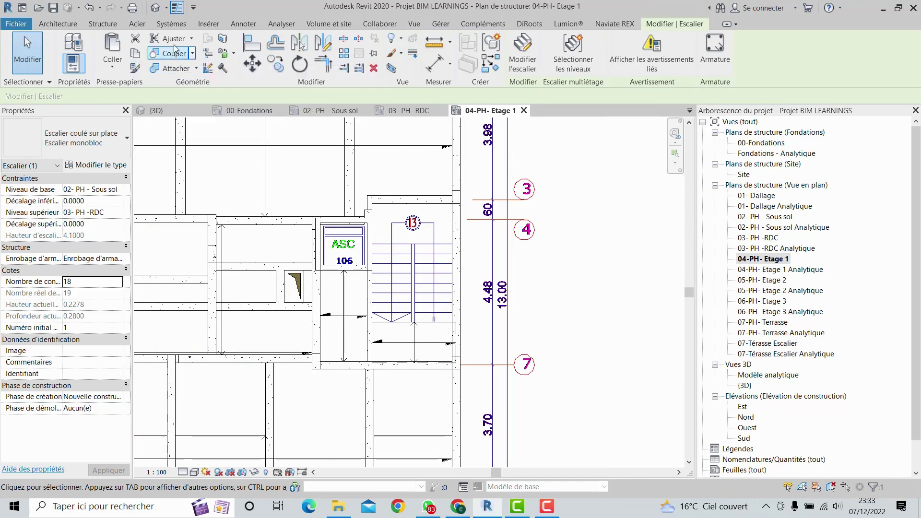
click(58, 24)
click(344, 69)
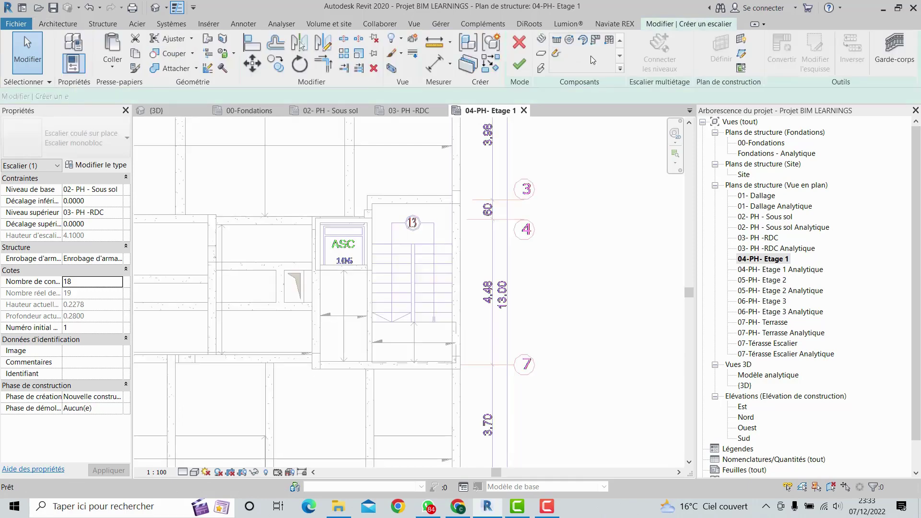
click(556, 54)
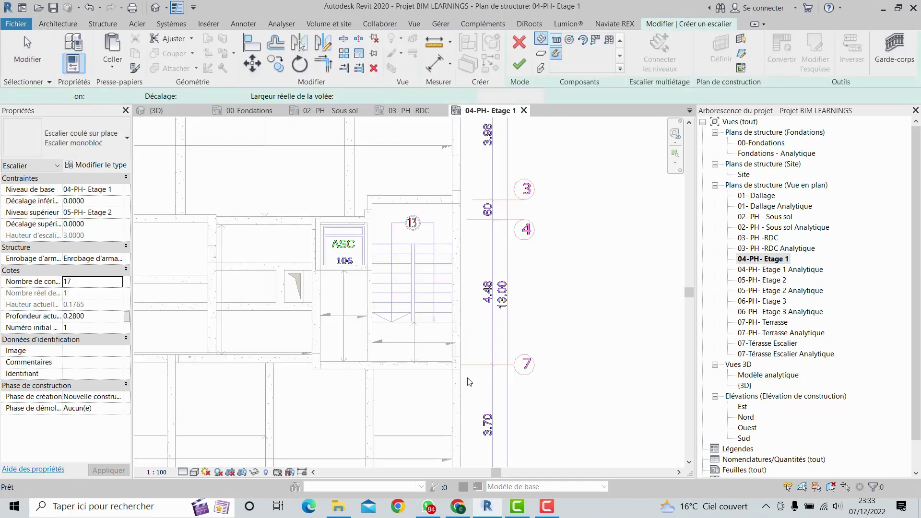
Sketch the run's outer boundary around three sides of the stairwell, about 3.65 m long and 2.45 m wide, open at the floor slab edge
scroll(450, 325, up, 3)
click(451, 323)
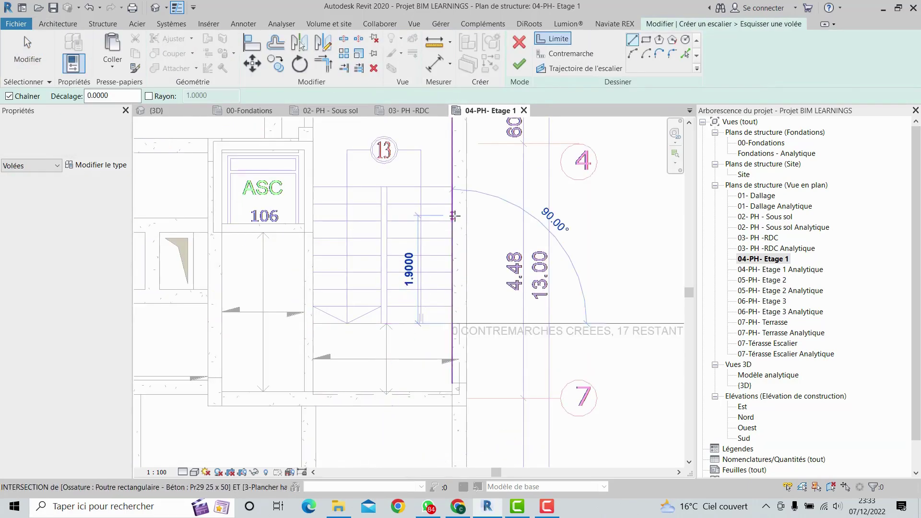
scroll(479, 336, up, 2)
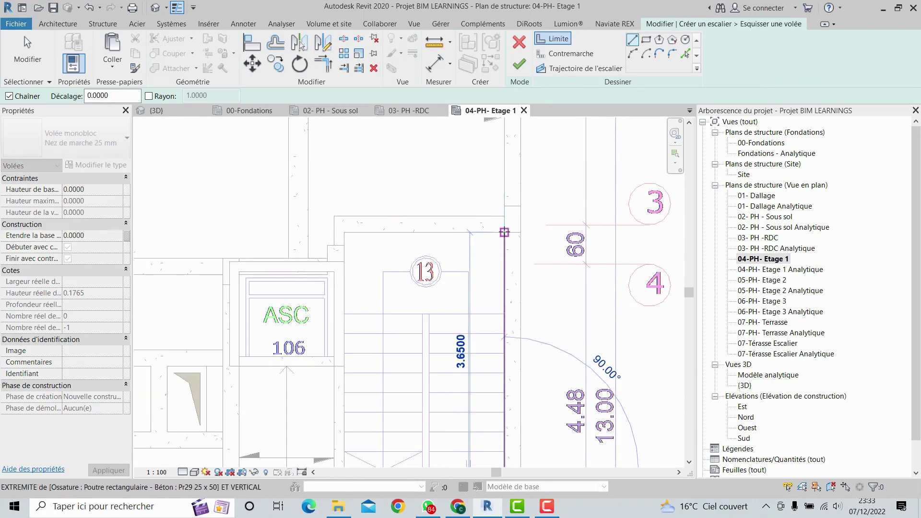
click(504, 232)
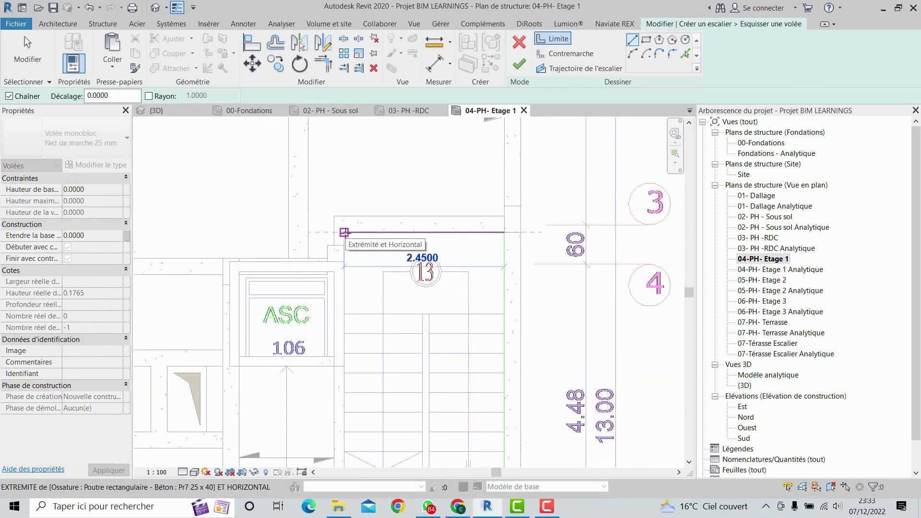
click(344, 232)
scroll(431, 230, down, 2)
middle_drag(378, 348, 358, 296)
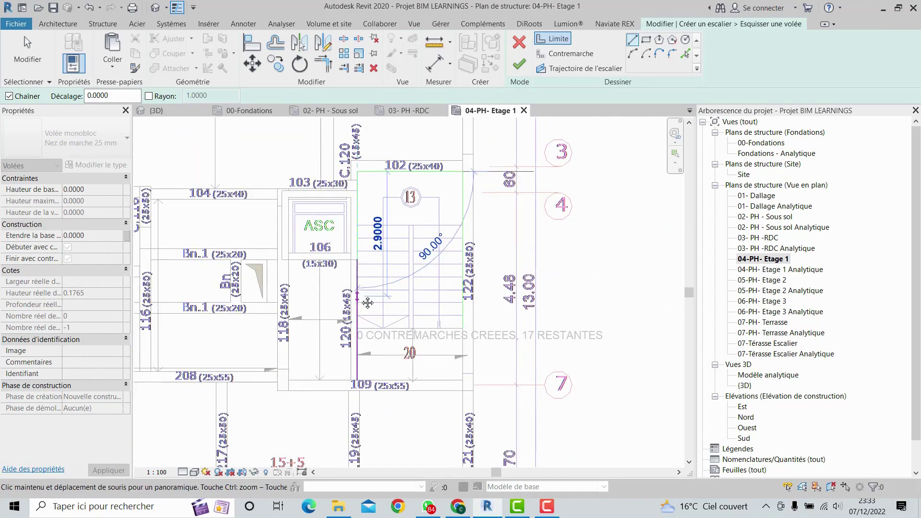
scroll(358, 302, up, 2)
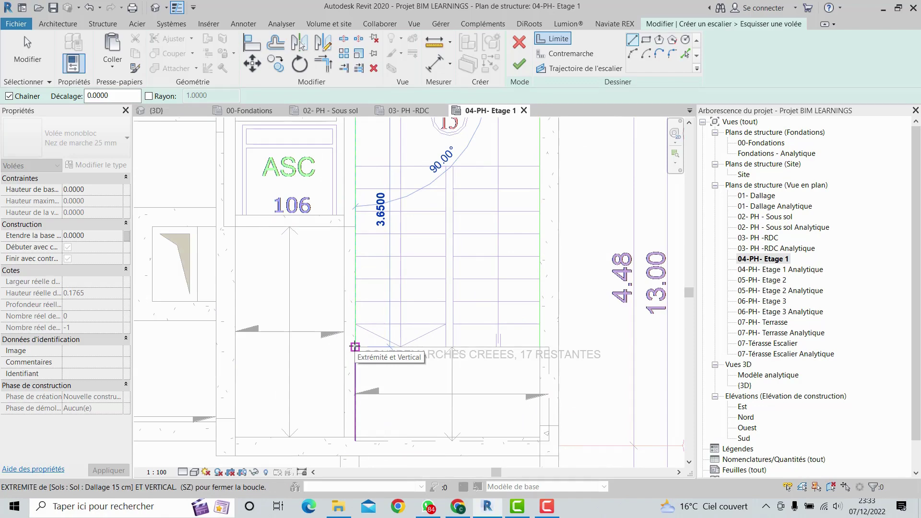
click(355, 347)
key(Escape)
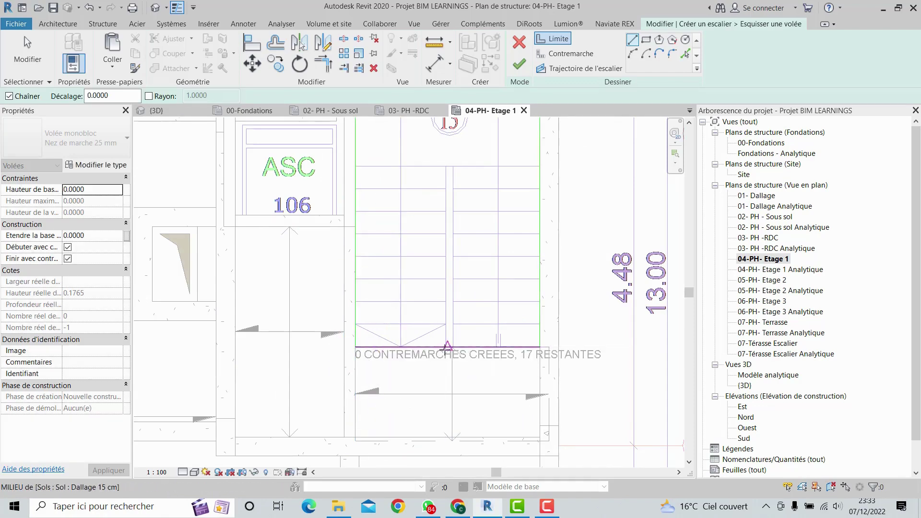
Sketch the inner boundary around the narrow gap between the flights, about 2.40 m long from the slab edge to the landing and back
scroll(444, 344, up, 2)
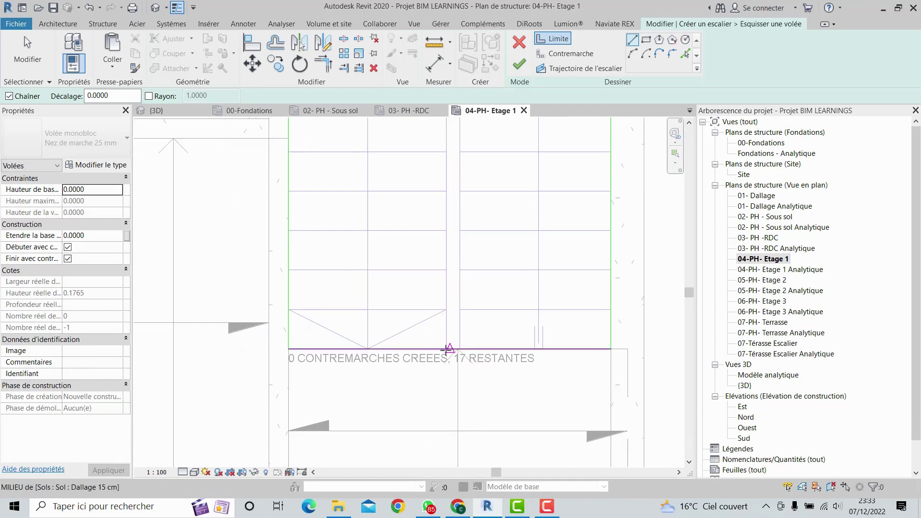
scroll(444, 348, up, 2)
click(447, 349)
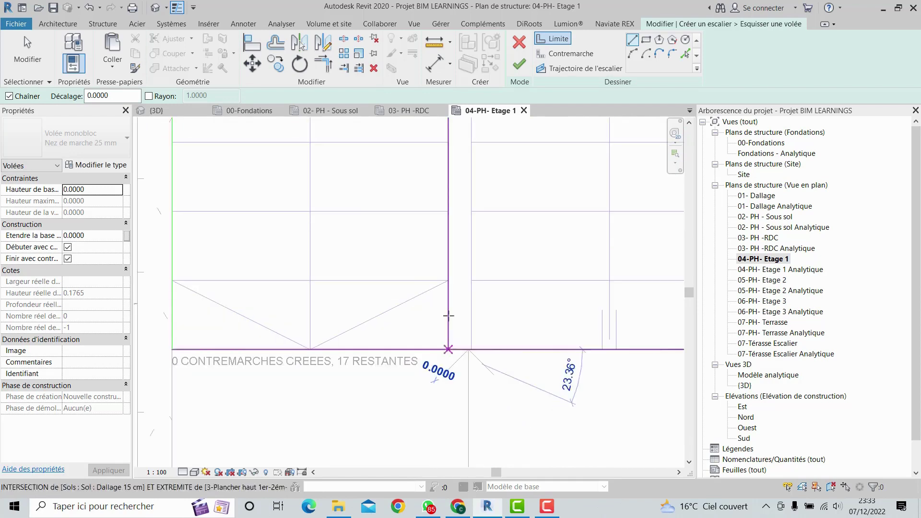
scroll(452, 232, down, 2)
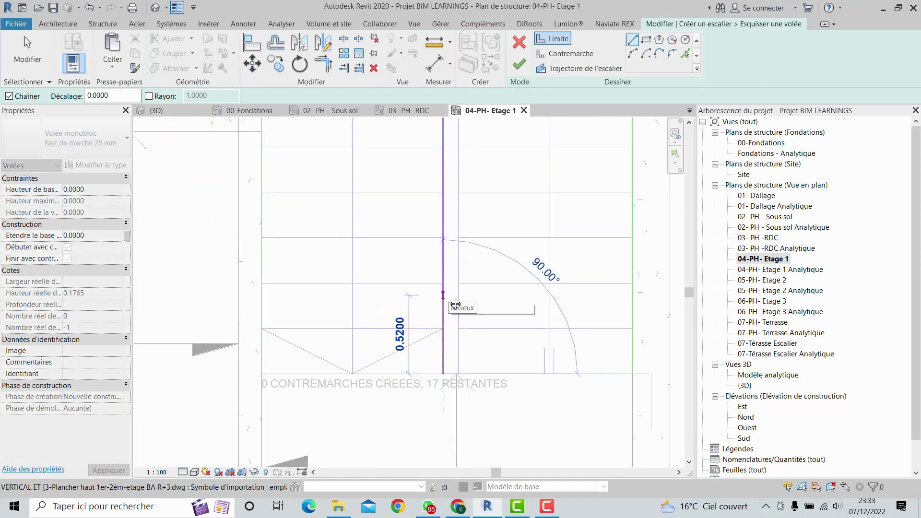
scroll(455, 303, down, 4)
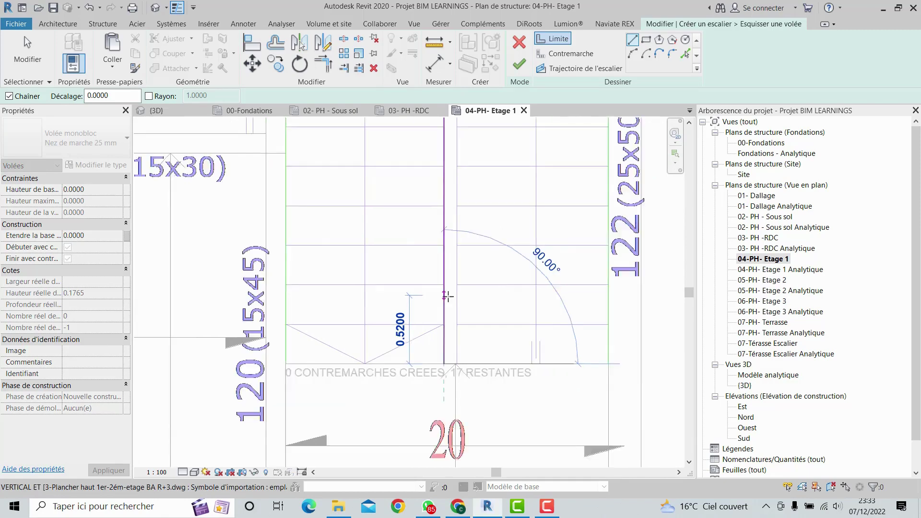
scroll(445, 208, up, 2)
scroll(445, 208, up, 1)
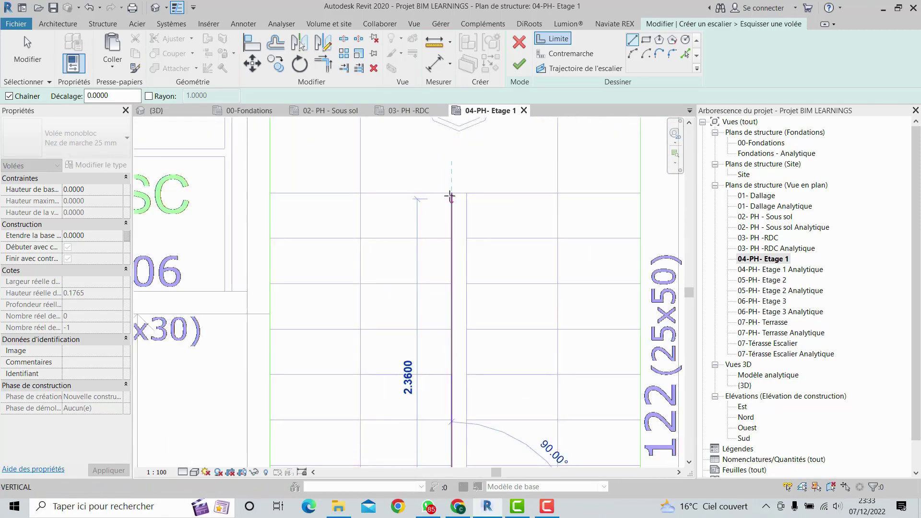
scroll(456, 192, up, 2)
click(466, 193)
scroll(473, 230, down, 2)
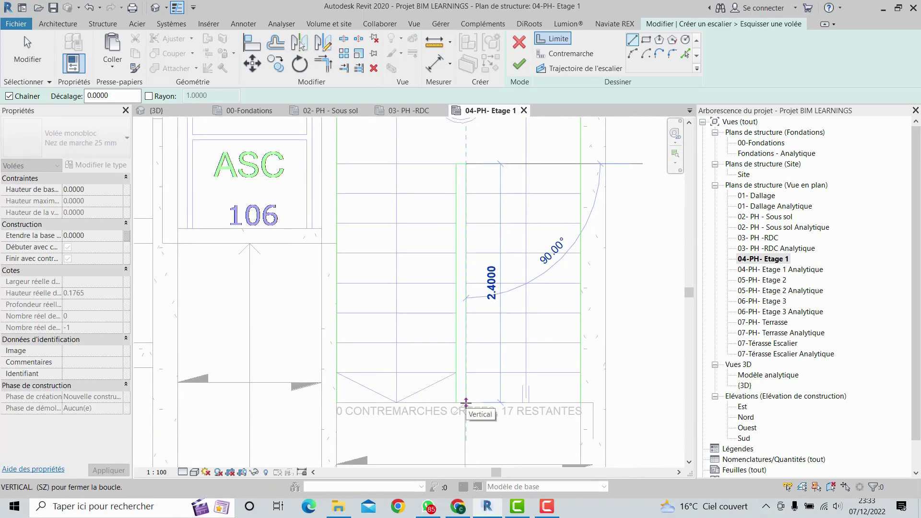
scroll(465, 404, up, 3)
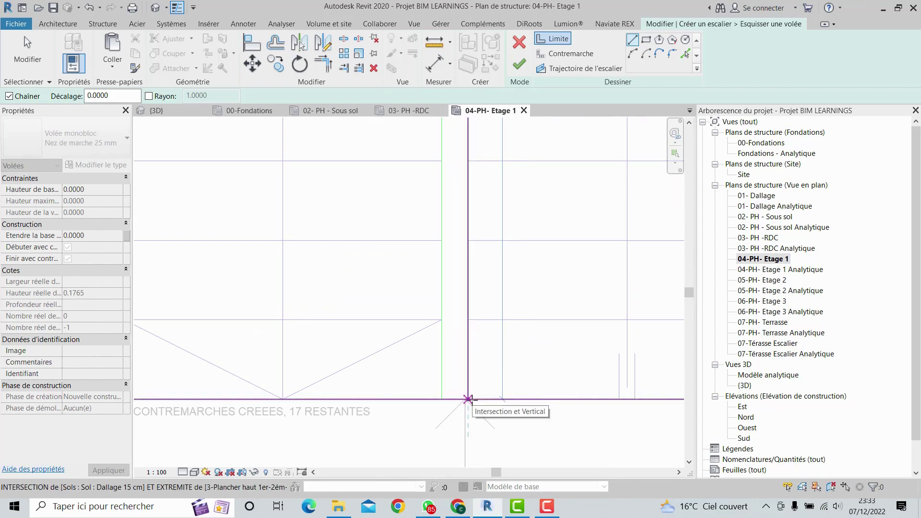
click(468, 399)
key(Escape)
key(Escape)
scroll(457, 398, down, 4)
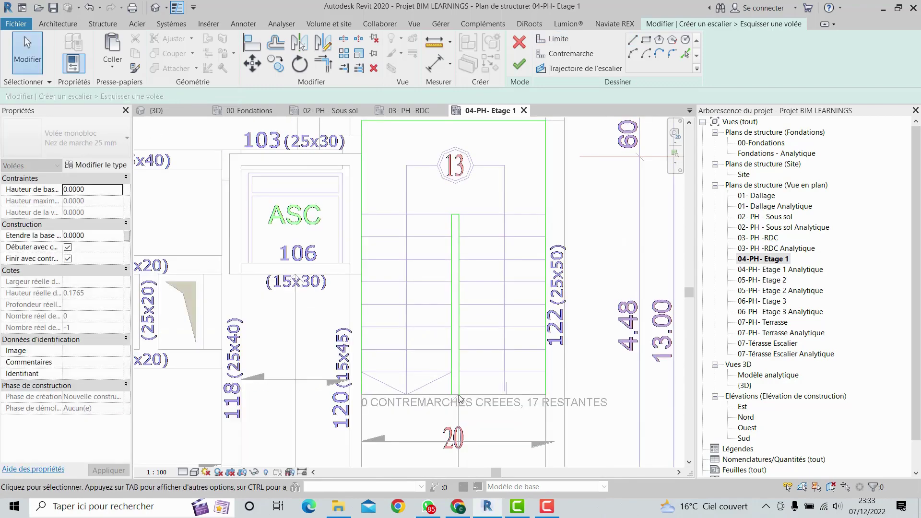
middle_drag(469, 407, 382, 367)
scroll(384, 392, down, 1)
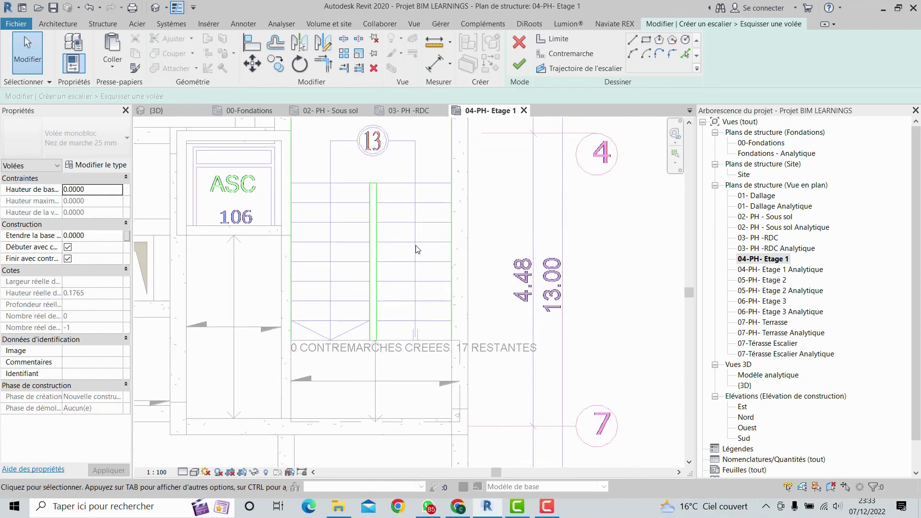
Draw the first riser line of the right flight along the slab edge, from the inner boundary to the outer one
click(584, 54)
scroll(385, 352, up, 3)
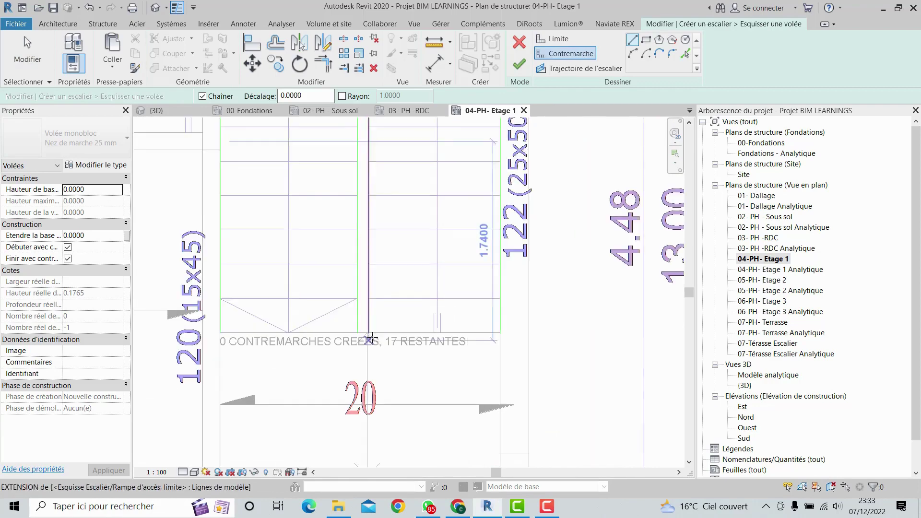
click(376, 340)
click(500, 332)
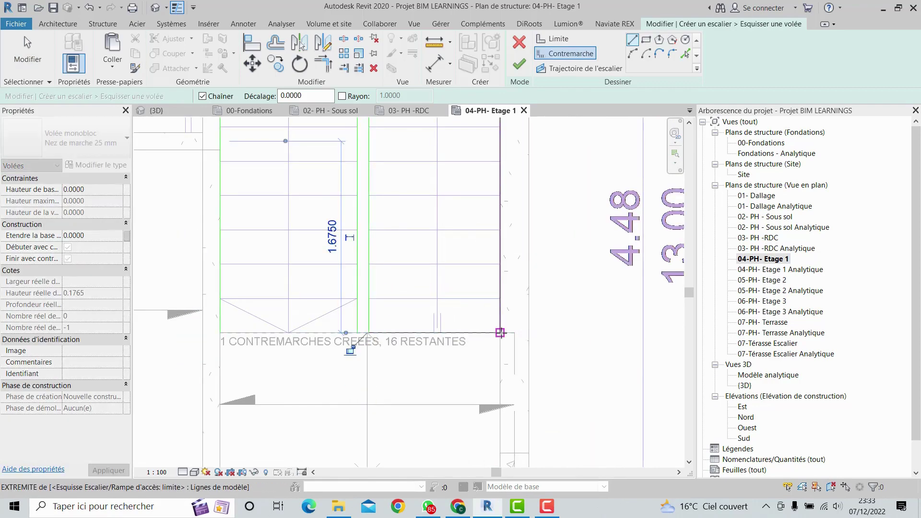
key(Escape)
key(Escape)
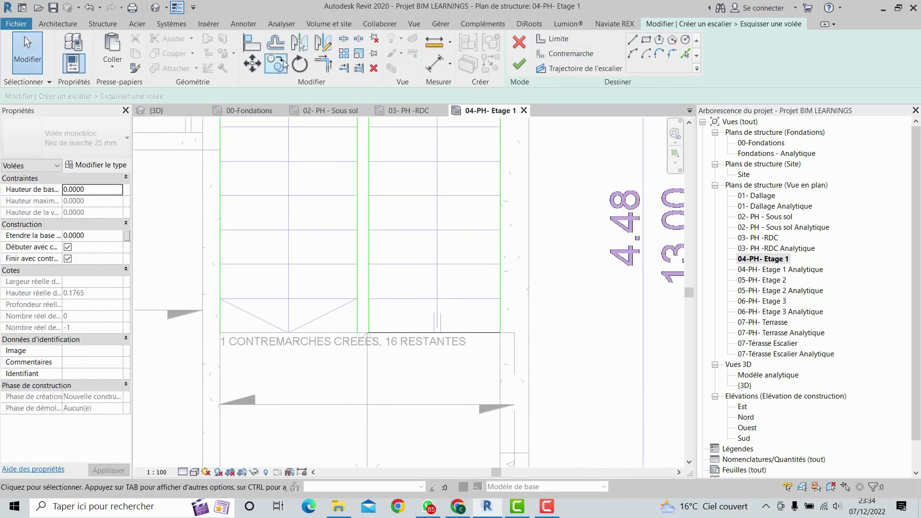
Offset copies of the right flight's first riser successively by 0.3000 up to the landing edge
click(276, 44)
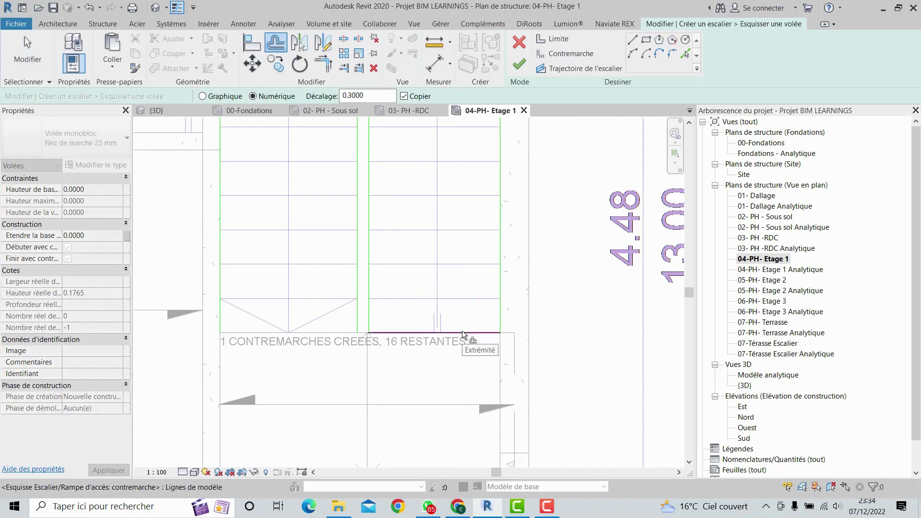
click(463, 333)
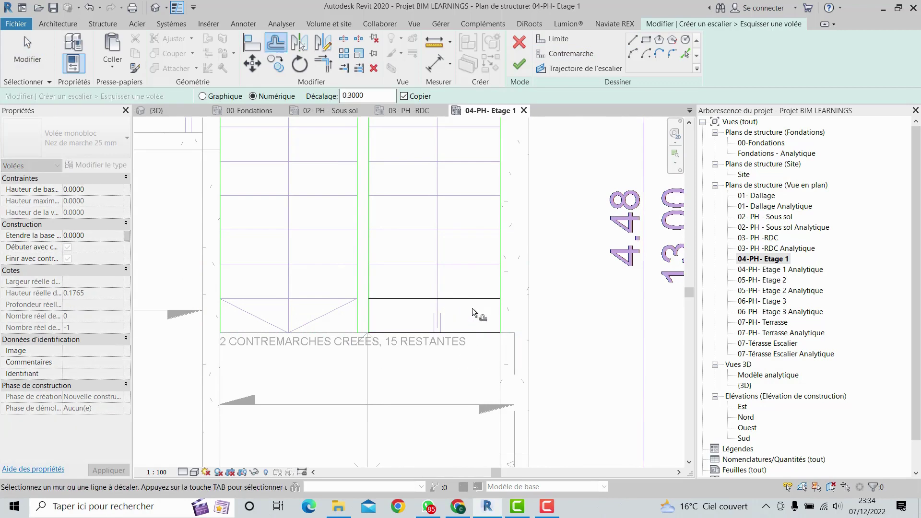
click(468, 265)
click(466, 197)
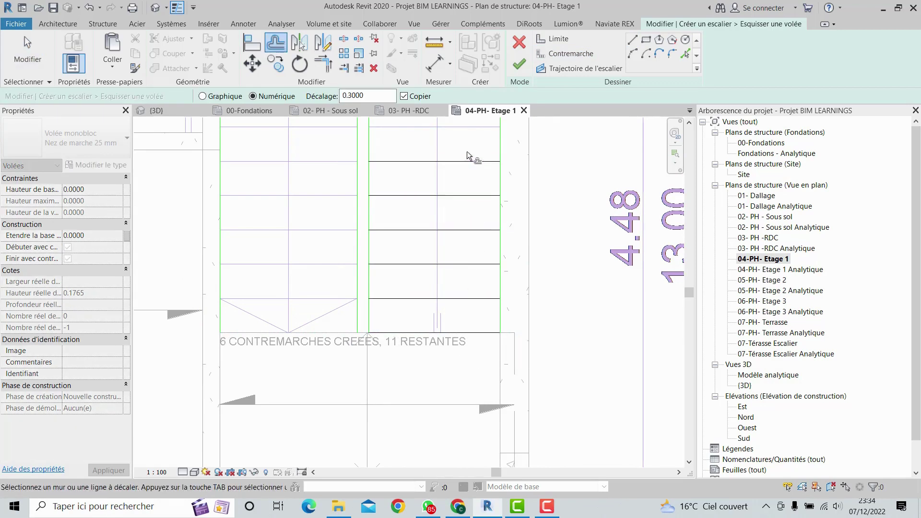
middle_drag(457, 169, 446, 358)
click(459, 331)
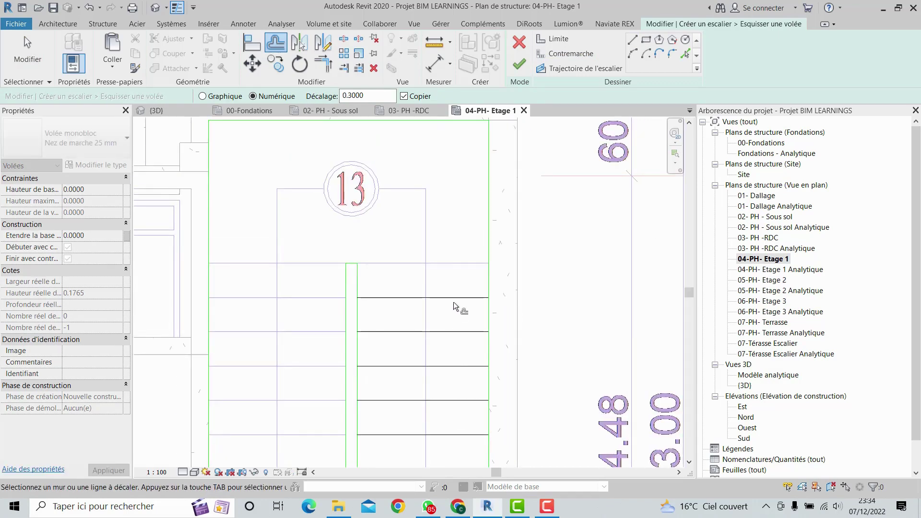
scroll(451, 296, down, 1)
middle_drag(447, 295, 548, 274)
key(Escape)
Draw the left flight's riser line along the landing edge, from the inner boundary to the outer one
click(632, 40)
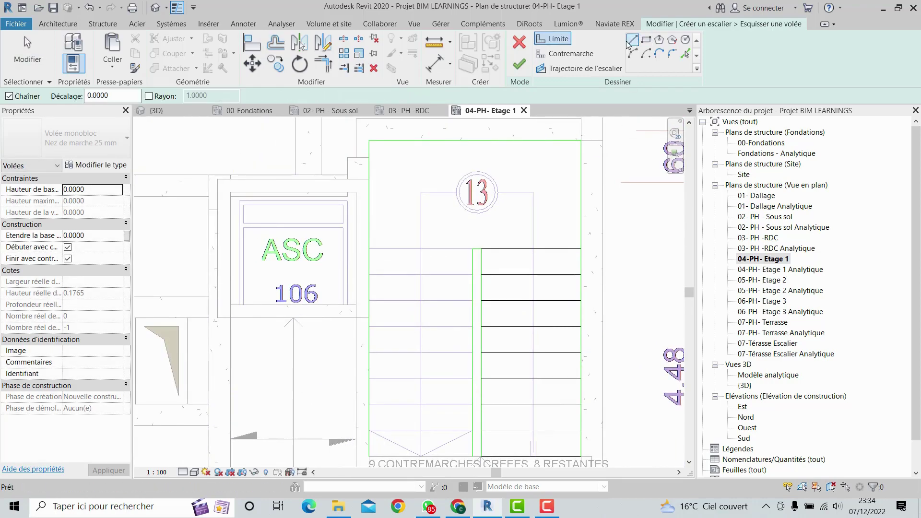
click(590, 54)
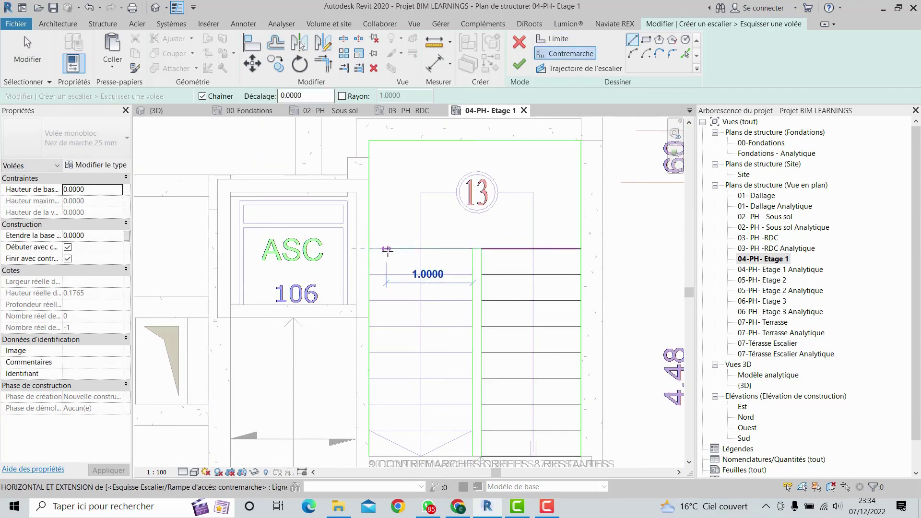
click(368, 248)
key(Escape)
key(Escape)
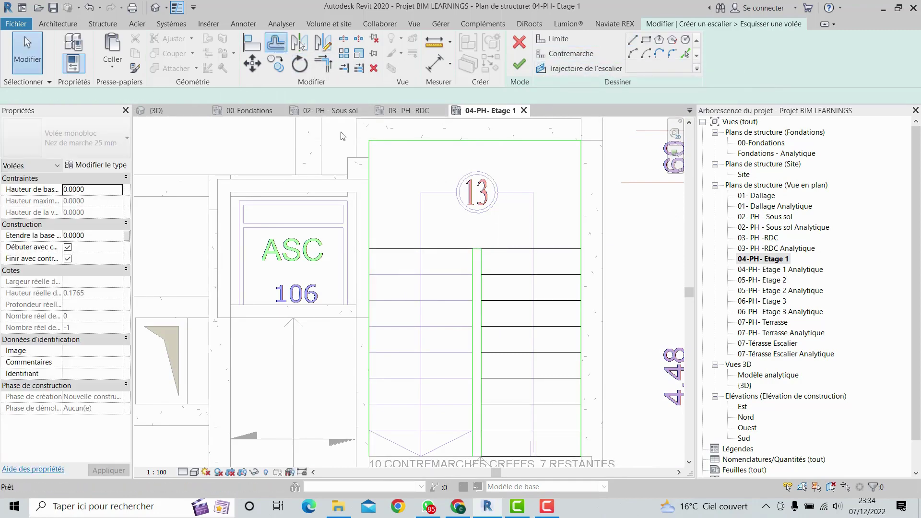
Offset copies of the left flight's first riser successively by 0.3000, from the landing edge to the slab edge
click(275, 43)
scroll(448, 252, up, 2)
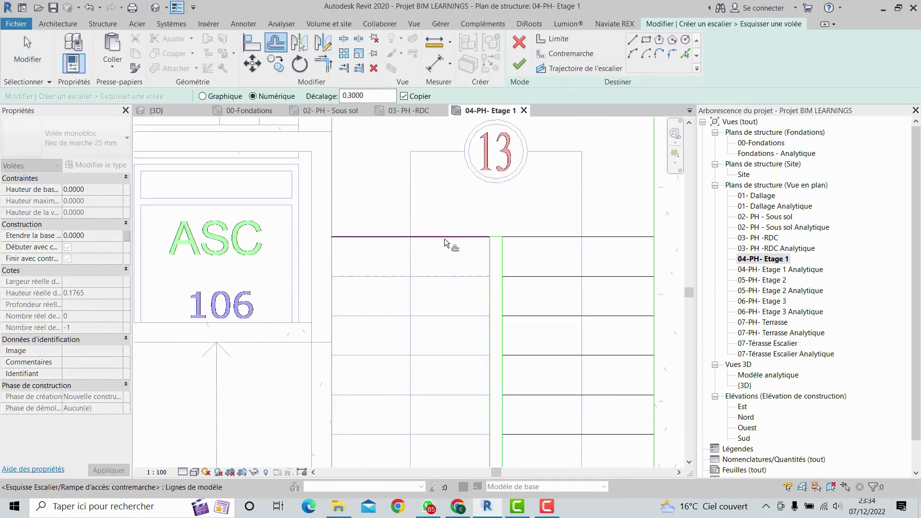
click(445, 242)
click(452, 284)
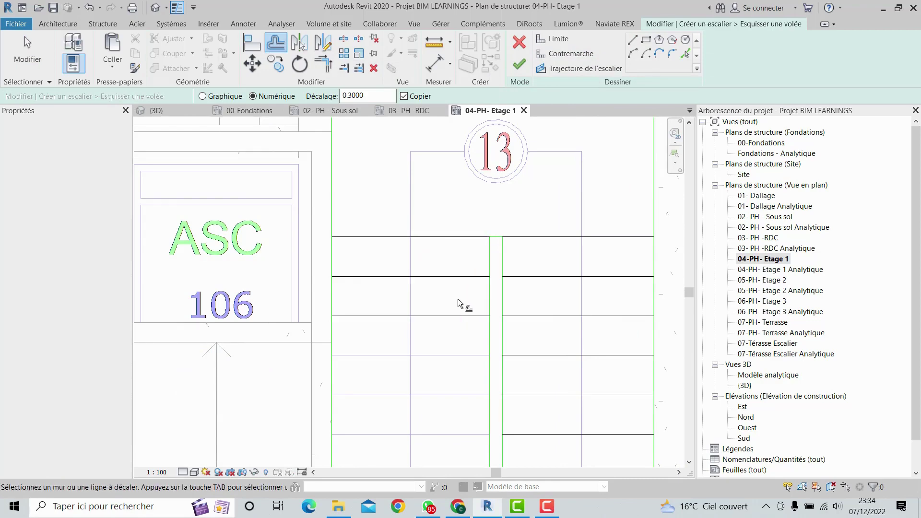
scroll(485, 211, down, 1)
scroll(490, 233, up, 2)
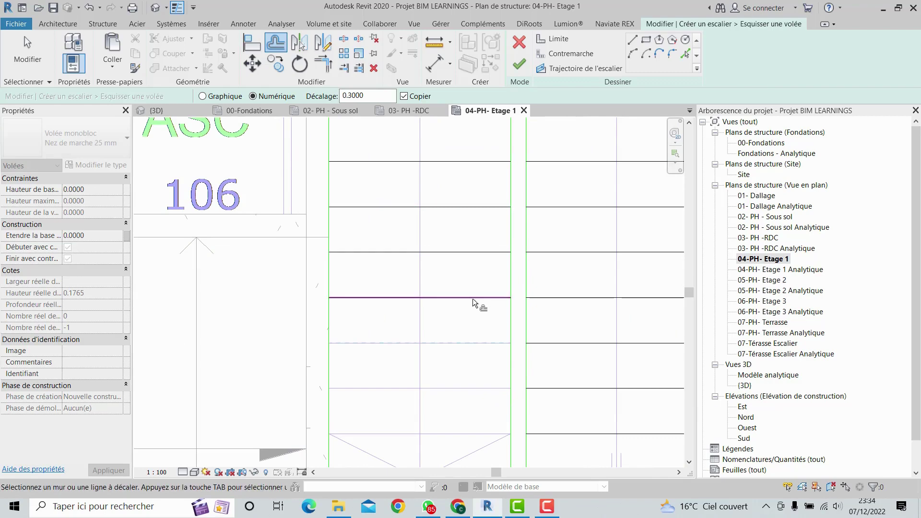
click(473, 298)
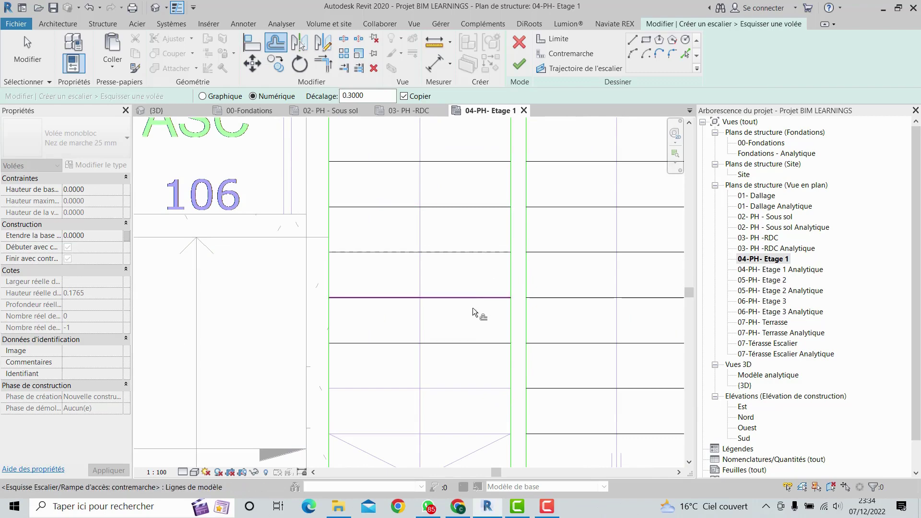
click(471, 344)
scroll(471, 345, down, 1)
scroll(486, 242, up, 1)
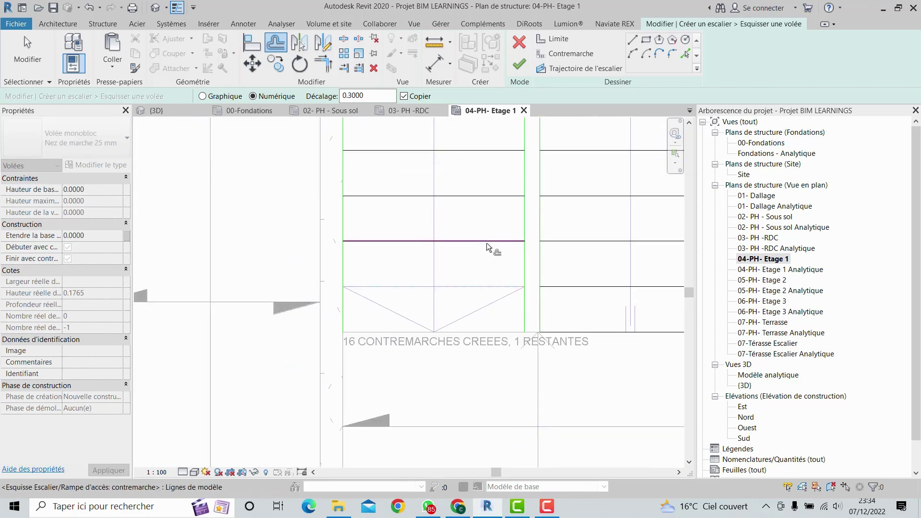
click(486, 243)
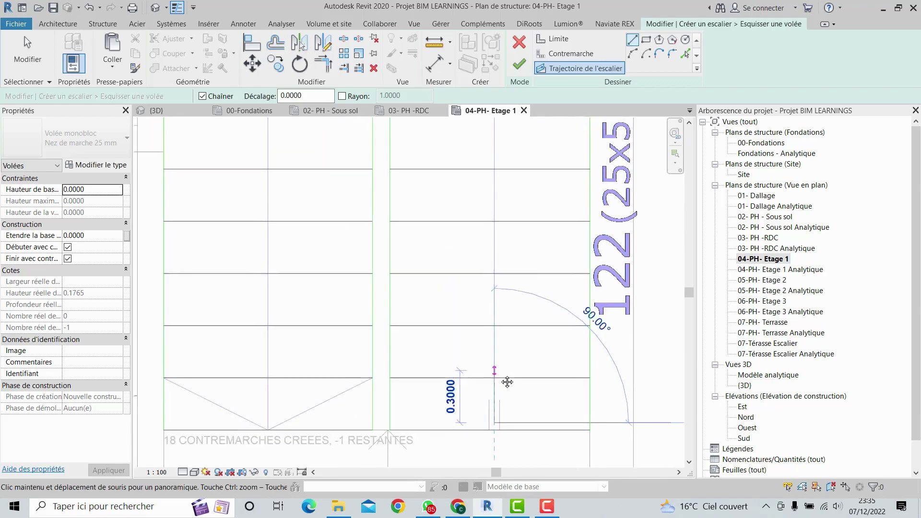
Draw the stair path up the right flight, across the landing and down the left flight to its last riser, and submit the sketch
scroll(481, 244, down, 3)
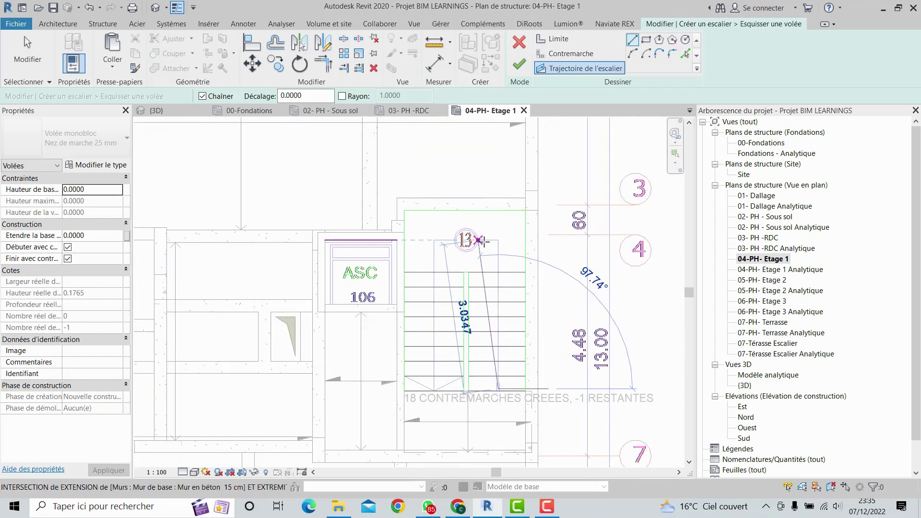
scroll(482, 244, up, 3)
click(516, 237)
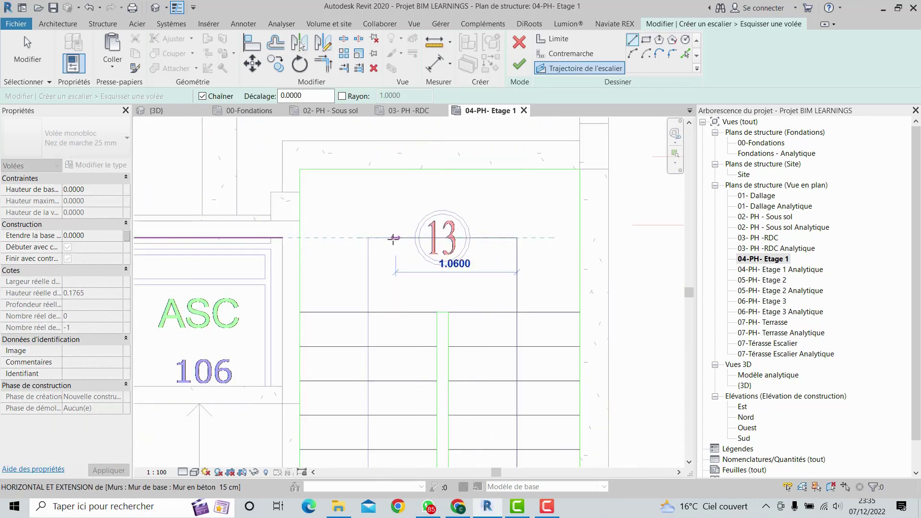
click(368, 238)
scroll(373, 352, down, 2)
middle_drag(373, 353, 403, 227)
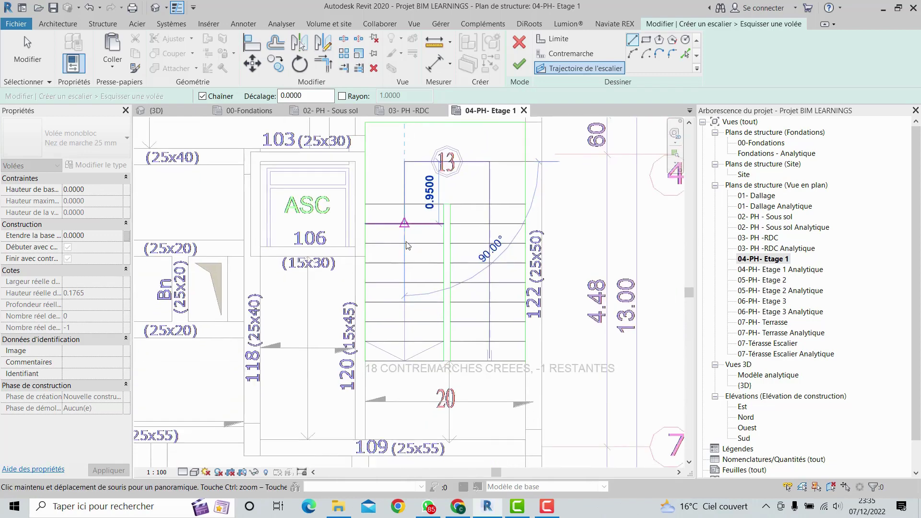
click(405, 360)
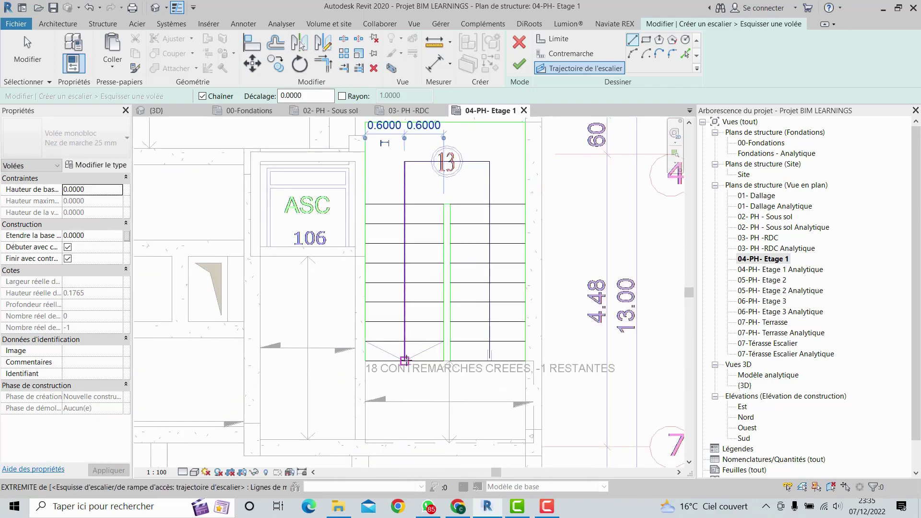
key(Escape)
key(Escape)
click(517, 65)
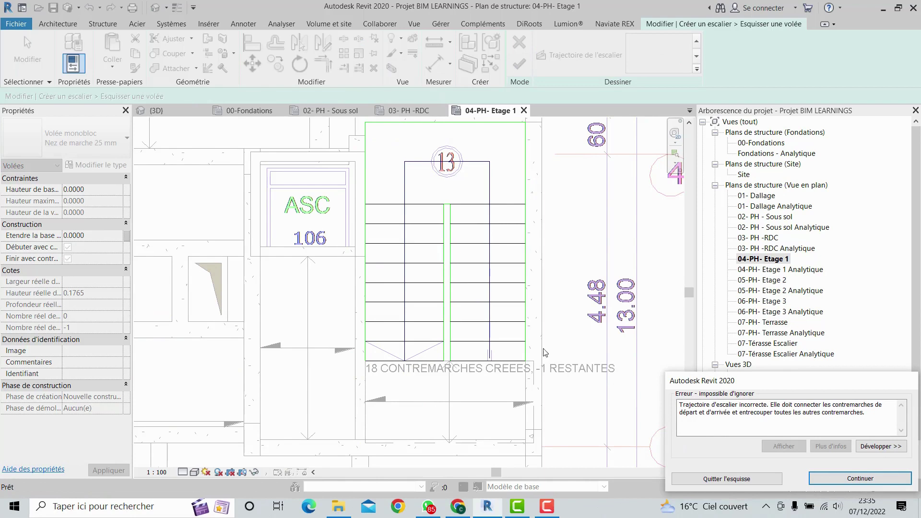
Continue editing the sketch and extend the stair path's start on the right flight to the first riser line at the slab edge
middle_drag(522, 331, 508, 403)
middle_drag(514, 353, 516, 313)
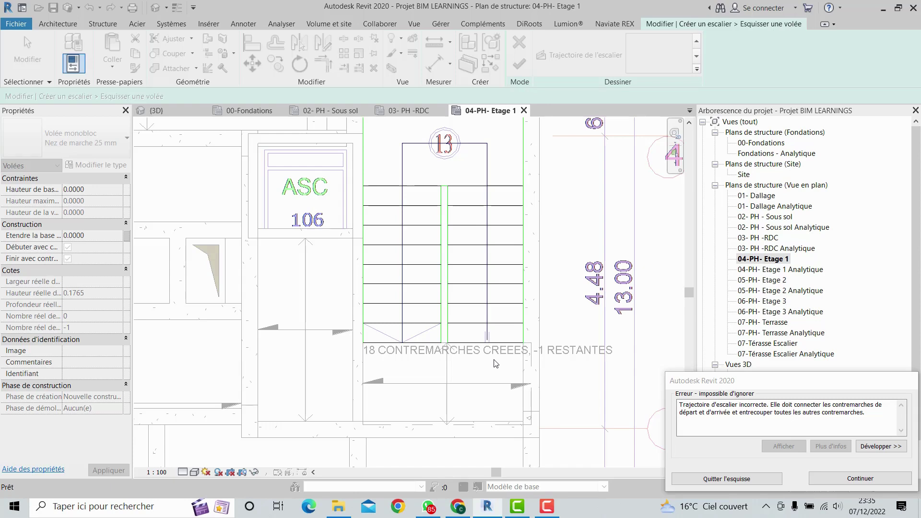
scroll(496, 364, up, 3)
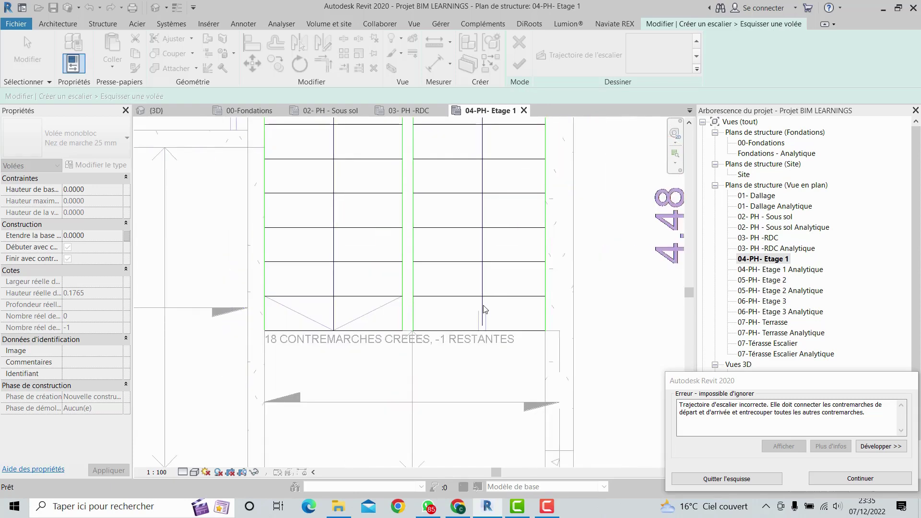
click(834, 477)
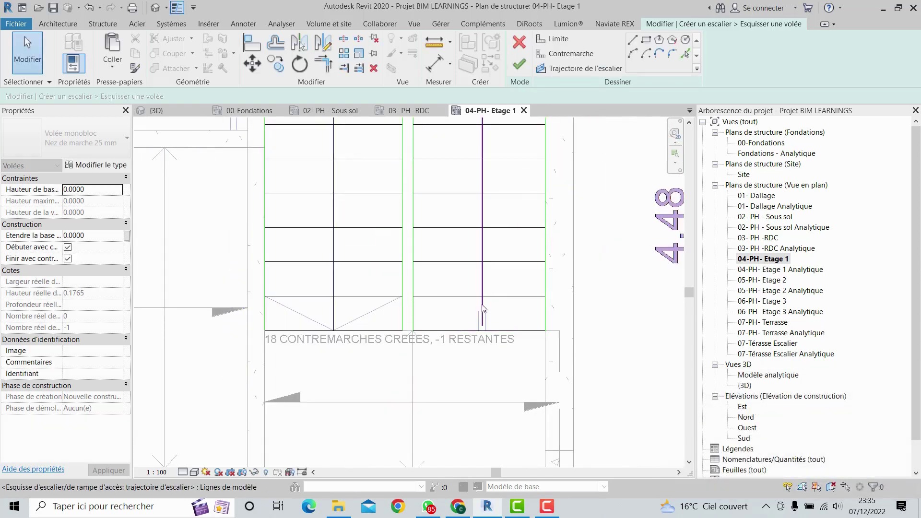
click(482, 321)
scroll(479, 331, up, 2)
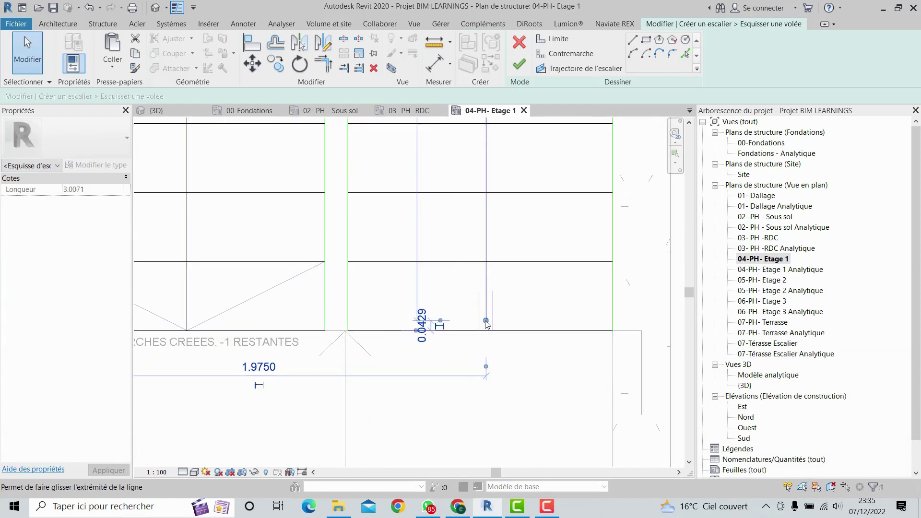
drag(486, 320, 486, 330)
scroll(486, 330, down, 5)
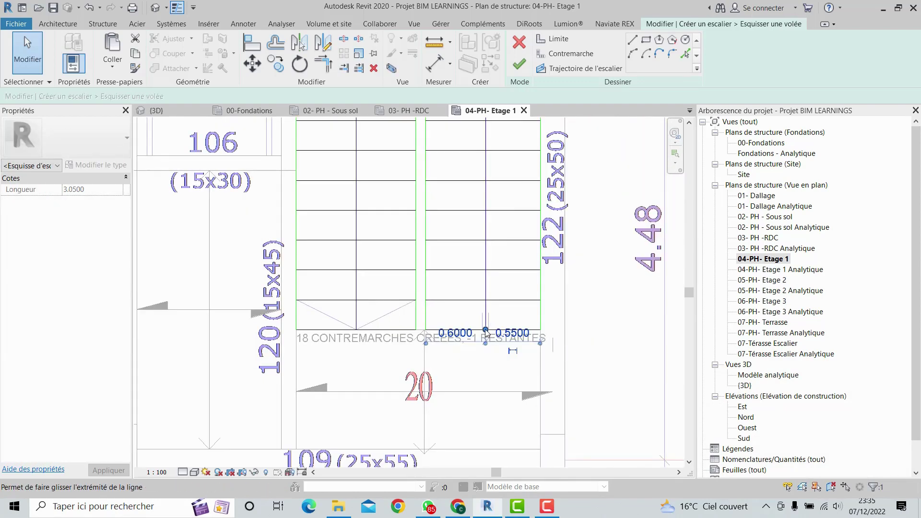
Finish the flight sketch and the stair, and dismiss the save reminder without saving
click(519, 64)
scroll(506, 276, down, 3)
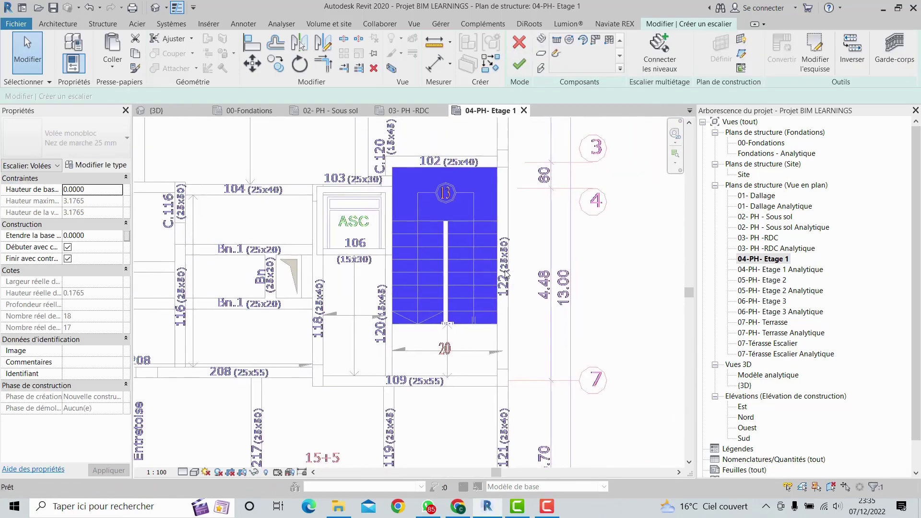
click(519, 63)
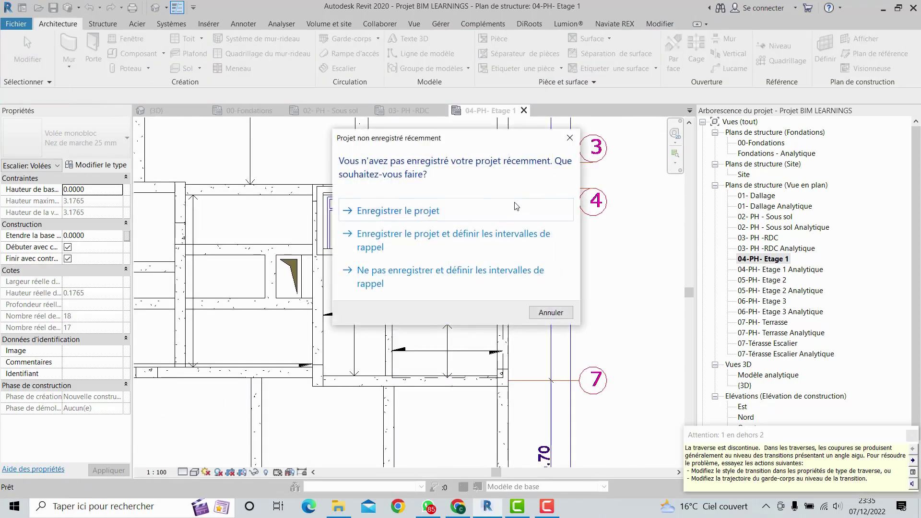
click(569, 136)
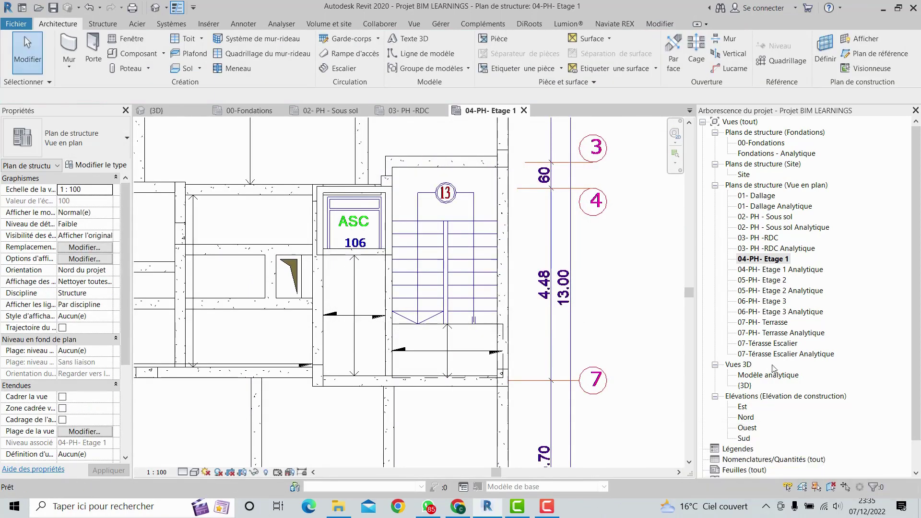
Switch to the 3D view and examine the new stair within the building
click(184, 110)
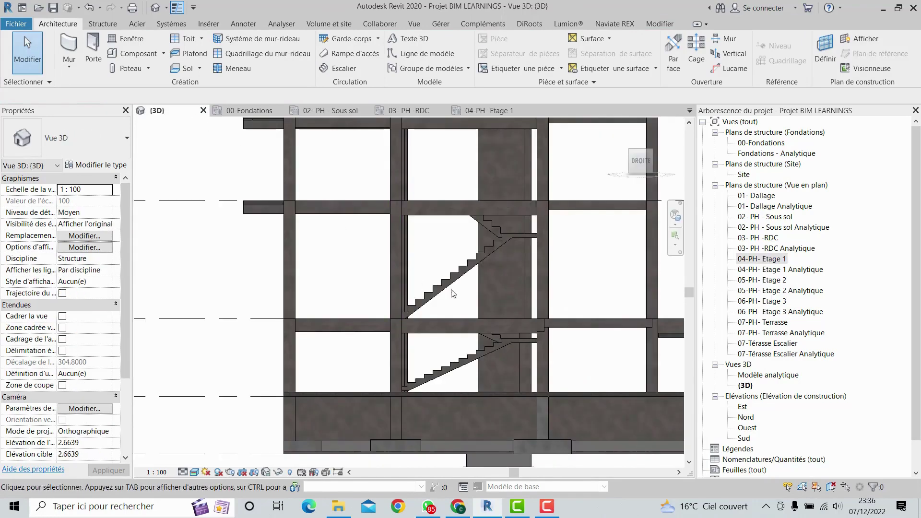
scroll(453, 292, down, 5)
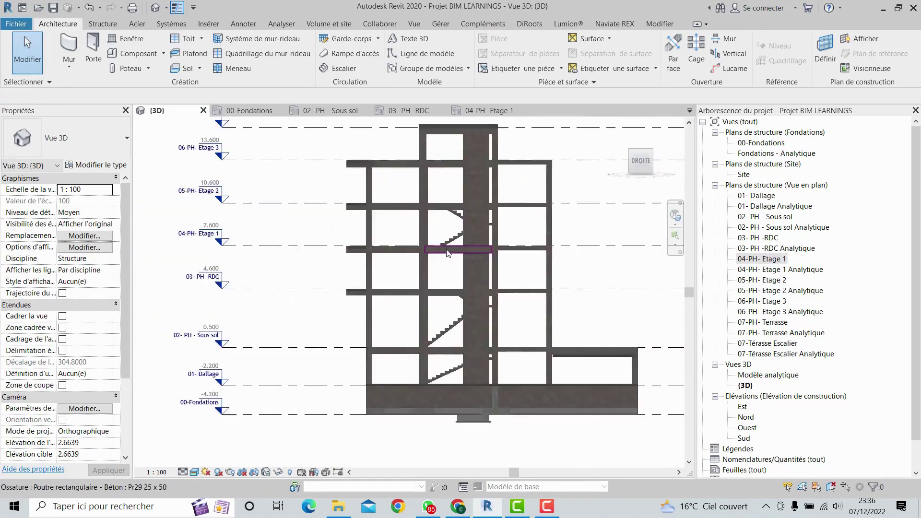
scroll(448, 253, up, 2)
shift+middle_drag(447, 261, 424, 326)
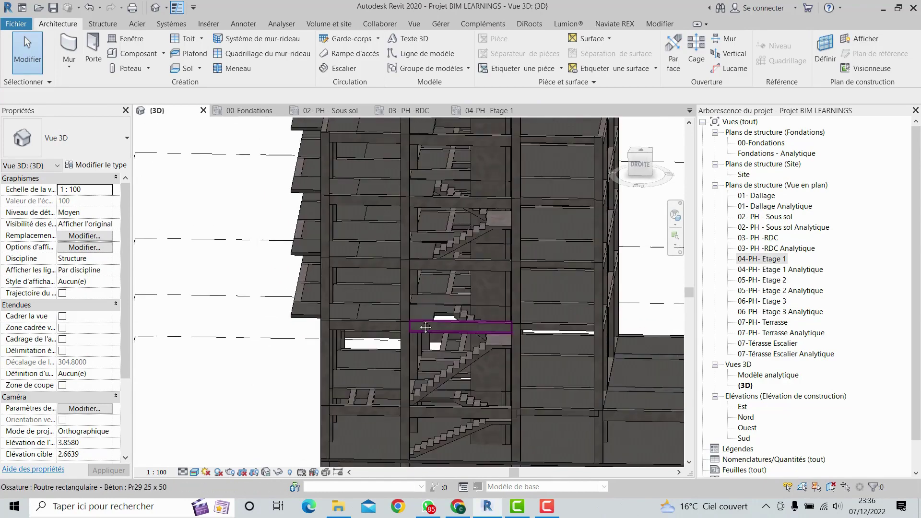
Copy the stair between 04-PH- Etage 1 and 05-PH- Etage 2 and paste it aligned to level 03- PH -RDC
click(464, 235)
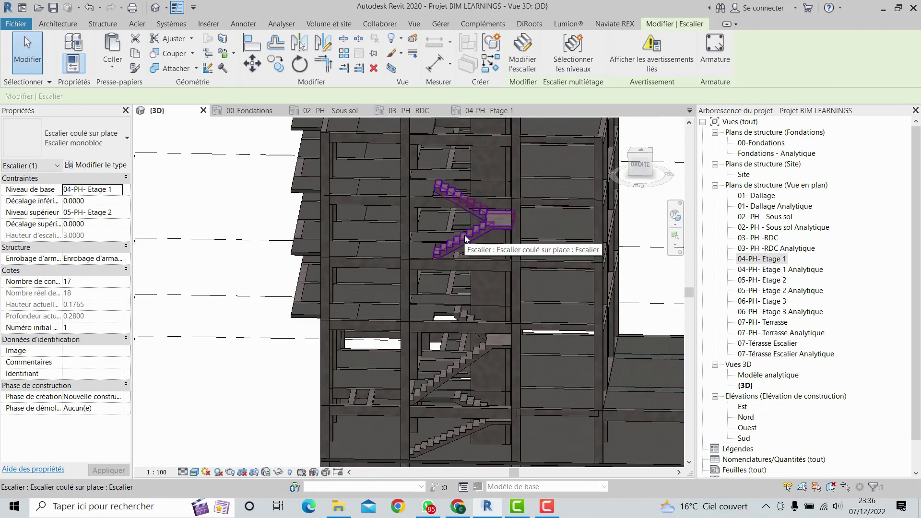
shift+middle_drag(464, 235, 407, 227)
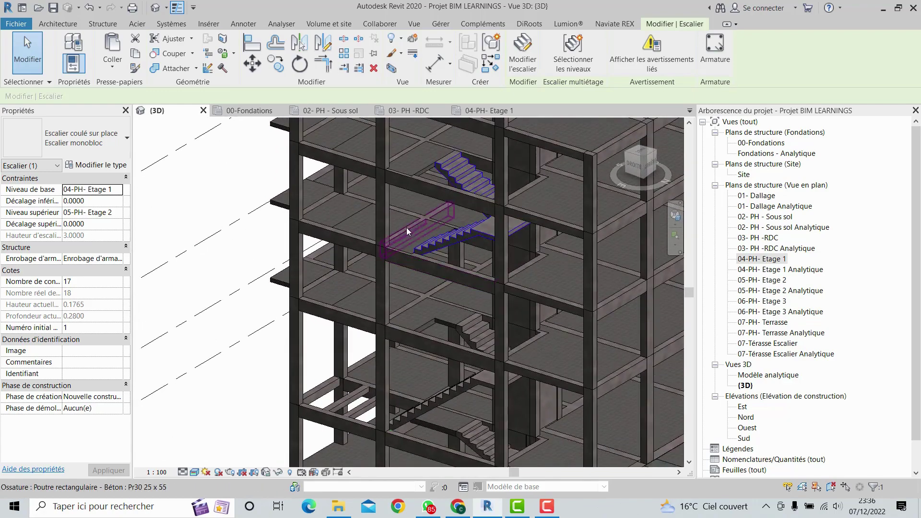
scroll(420, 254, up, 3)
scroll(420, 254, down, 5)
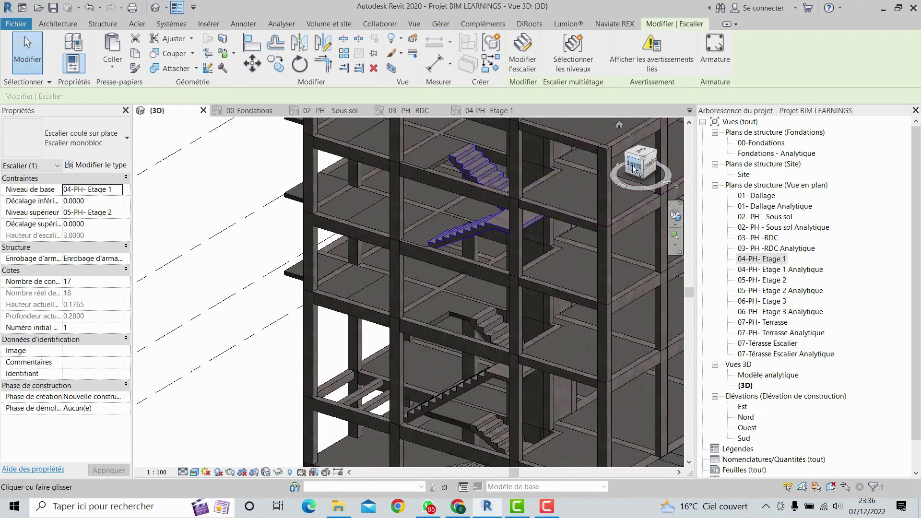
click(631, 168)
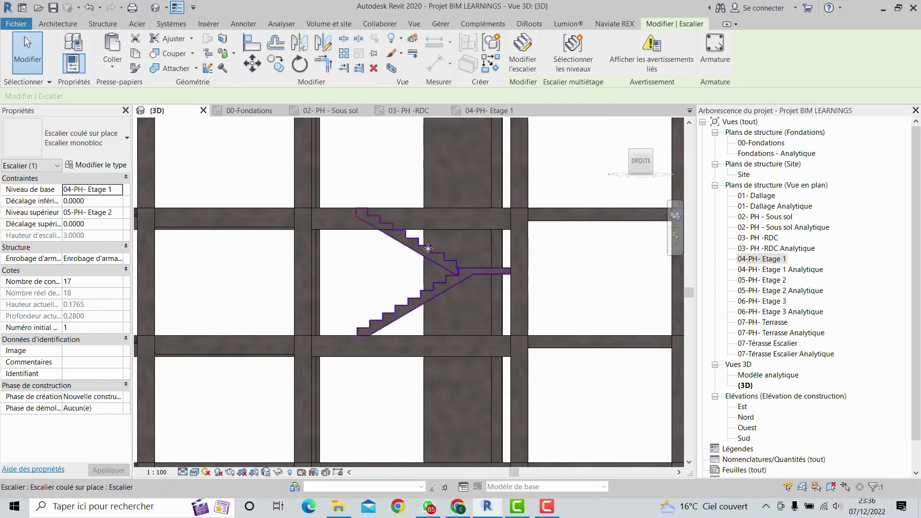
click(112, 63)
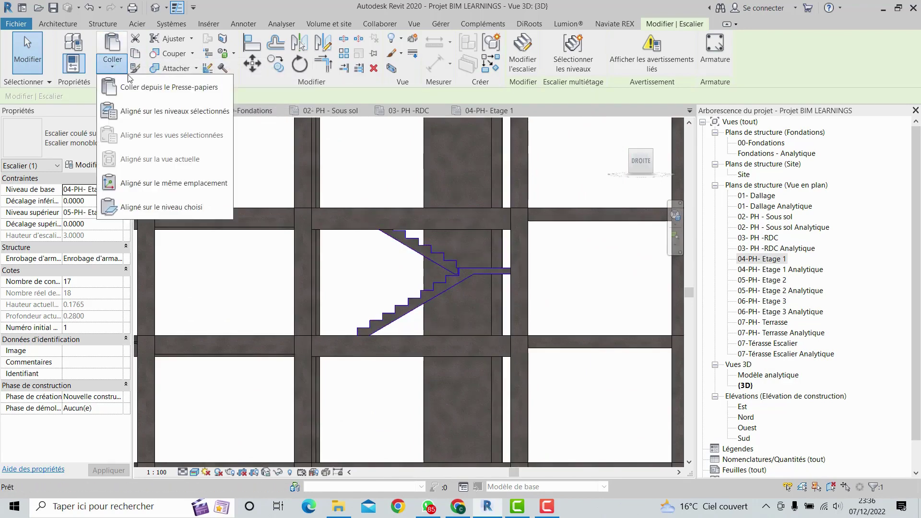
click(162, 111)
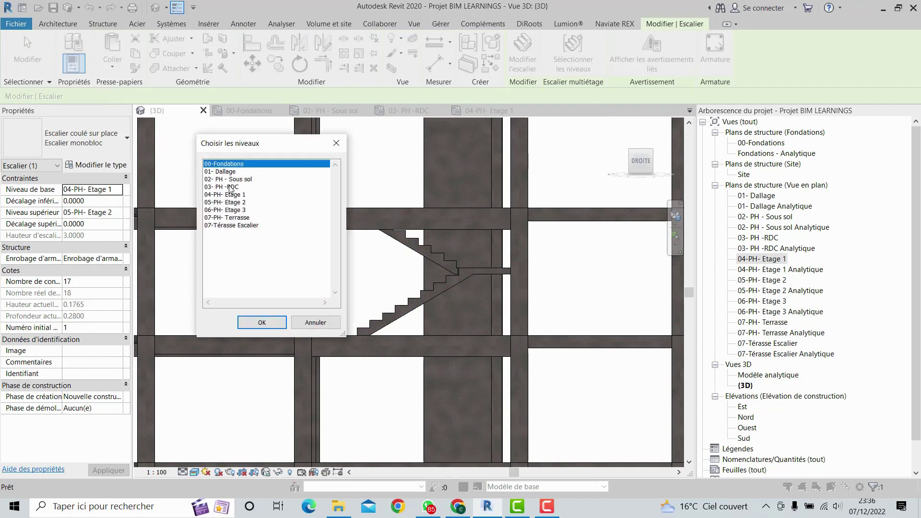
click(230, 188)
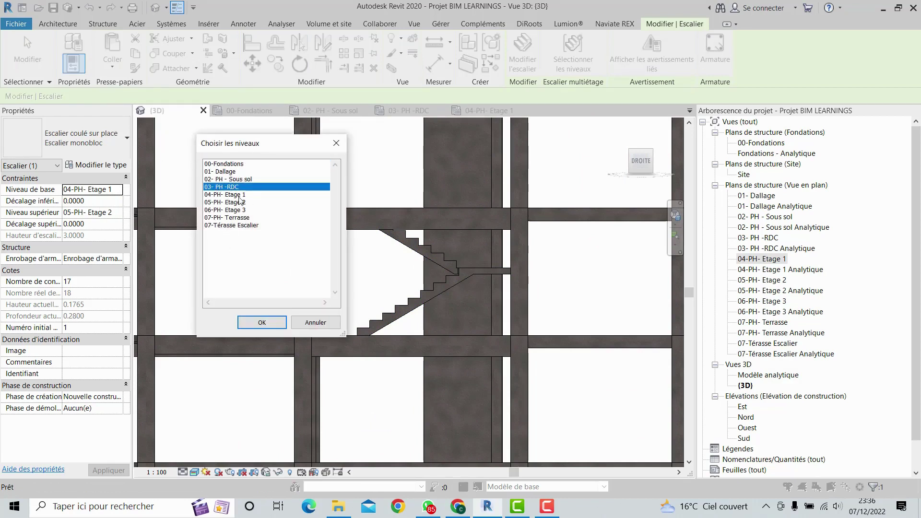
click(262, 322)
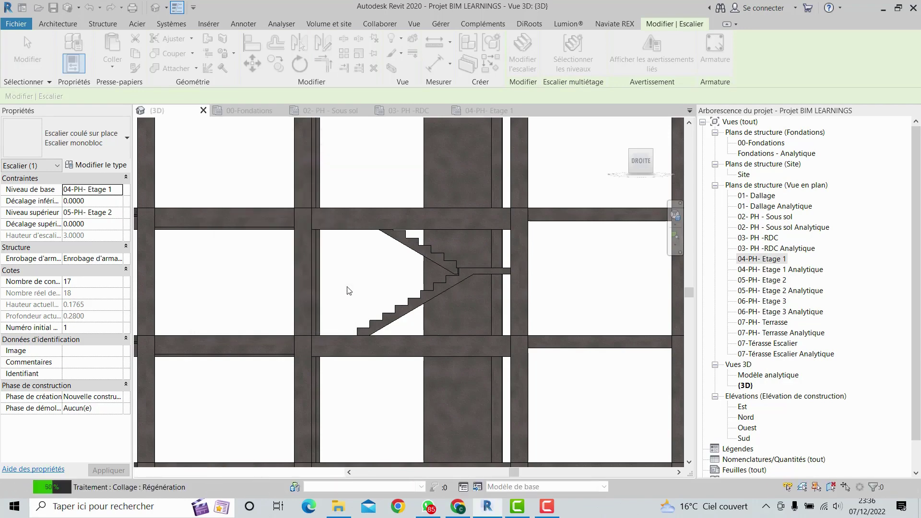
Select the pasted stair rising from 03- PH -RDC and examine how it fits the slabs and the stairs around it
scroll(353, 307, down, 2)
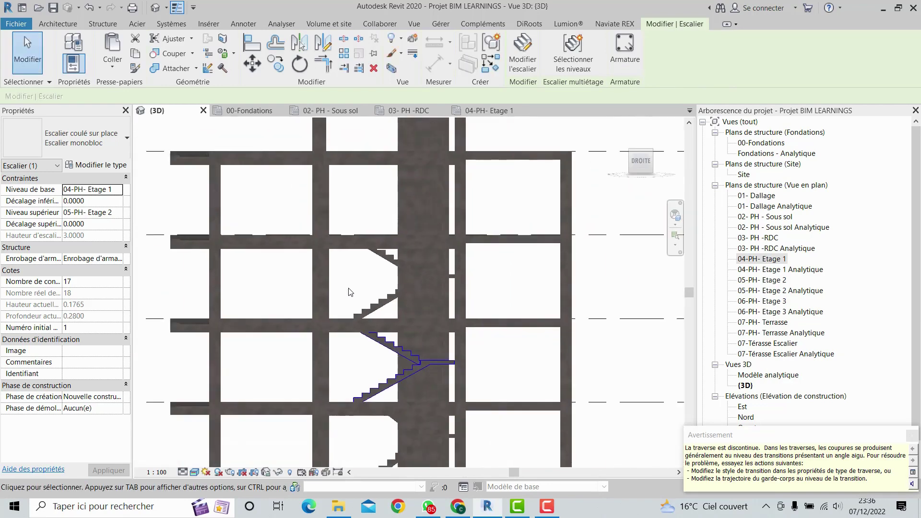
click(360, 336)
scroll(389, 319, up, 2)
scroll(389, 318, down, 2)
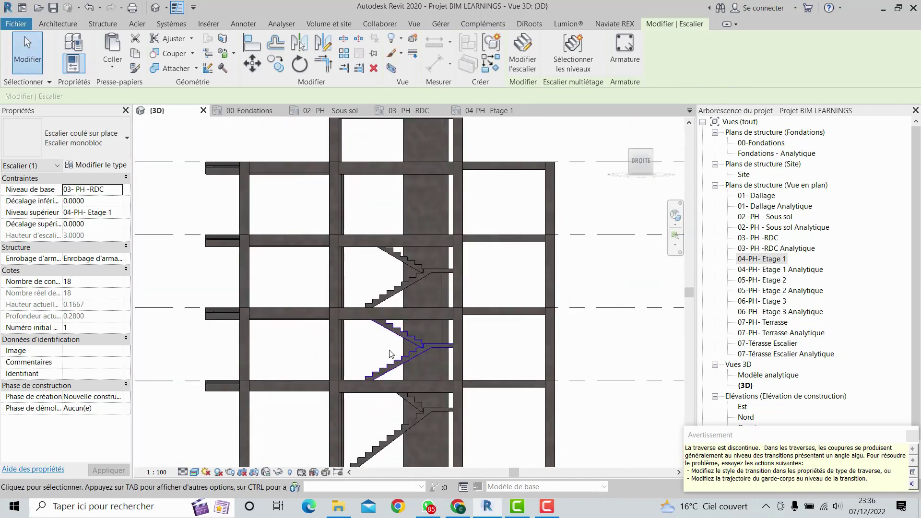
shift+middle_drag(402, 350, 407, 375)
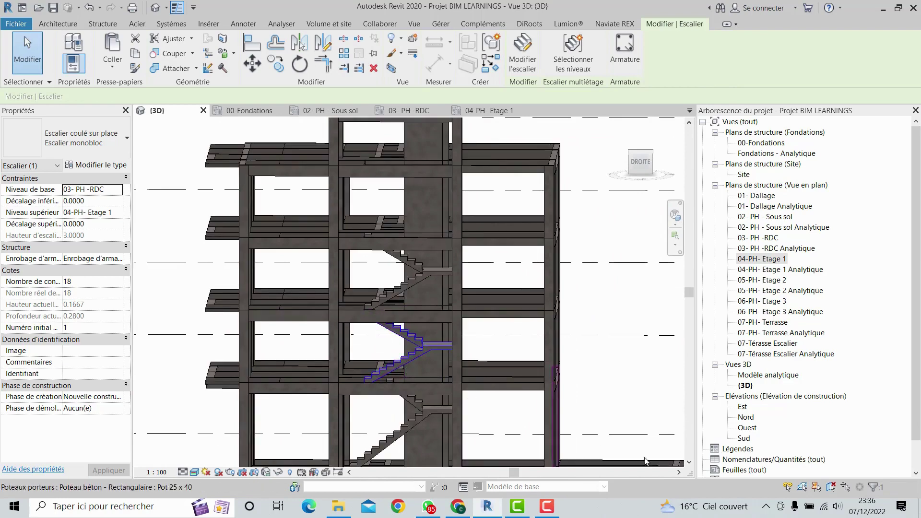
scroll(430, 343, down, 2)
scroll(417, 339, up, 3)
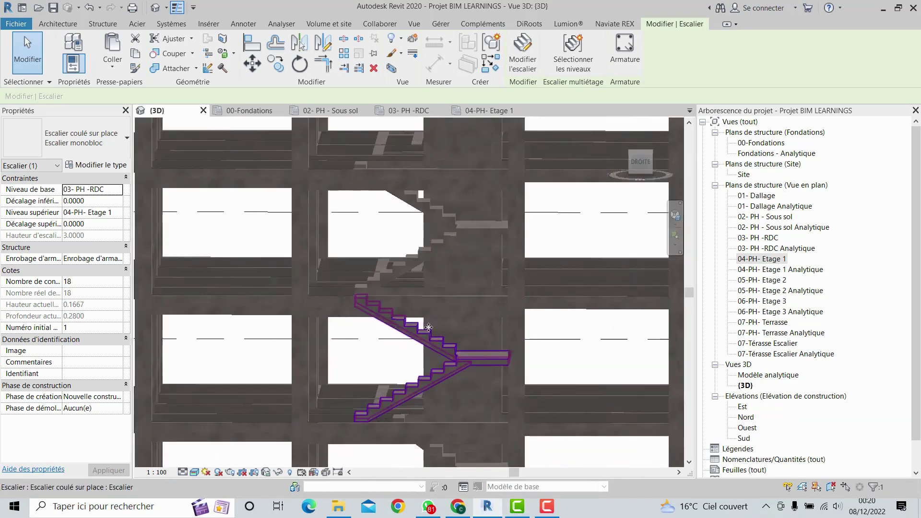
shift+middle_drag(416, 336, 361, 332)
scroll(361, 332, up, 3)
shift+middle_drag(479, 309, 427, 379)
shift+middle_drag(352, 458, 380, 436)
middle_drag(375, 404, 375, 227)
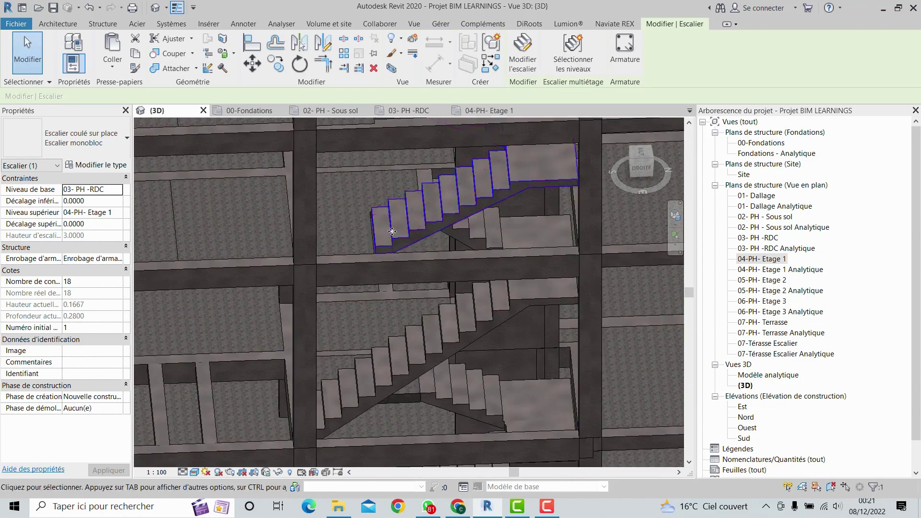
Select the Dalle de 16+4 floor slab beside the foot of the 03- PH -RDC stair and inspect its edge against the first riser
shift+middle_drag(423, 243, 451, 243)
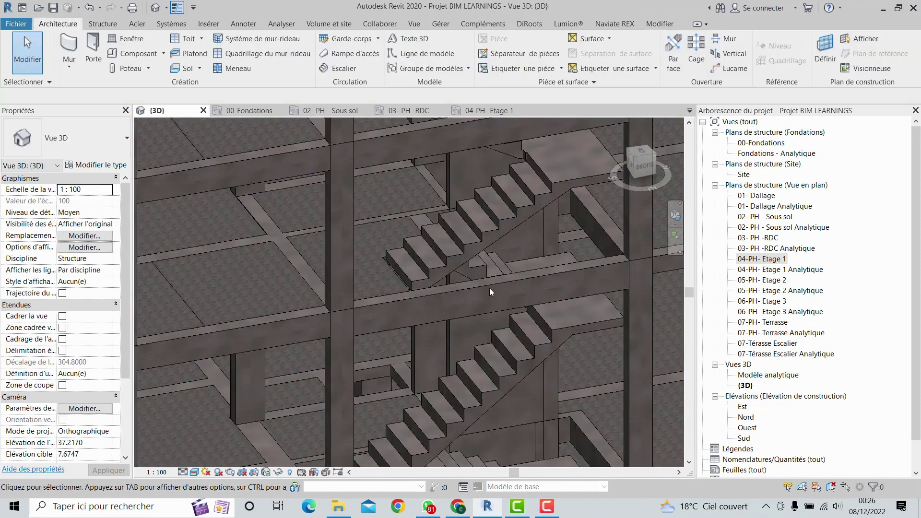
scroll(396, 291, up, 3)
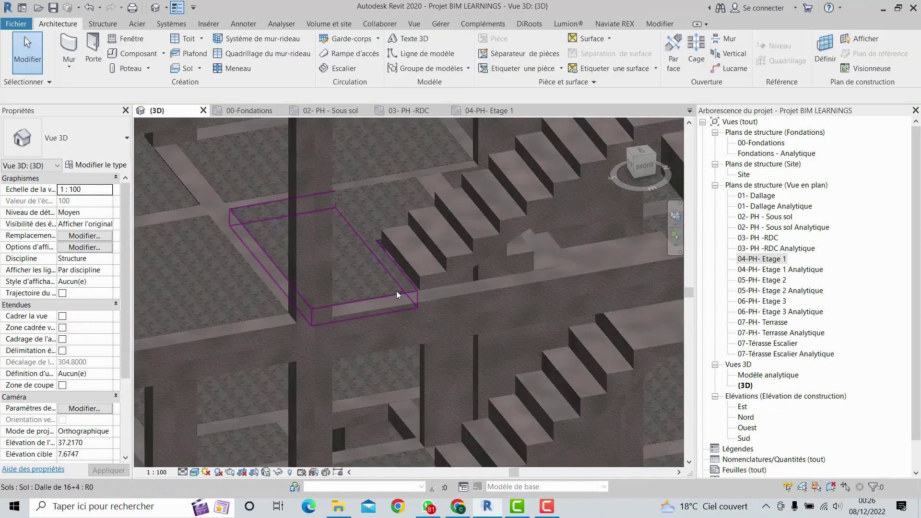
scroll(463, 289, up, 3)
middle_drag(463, 289, 408, 293)
scroll(392, 309, up, 3)
scroll(396, 285, up, 3)
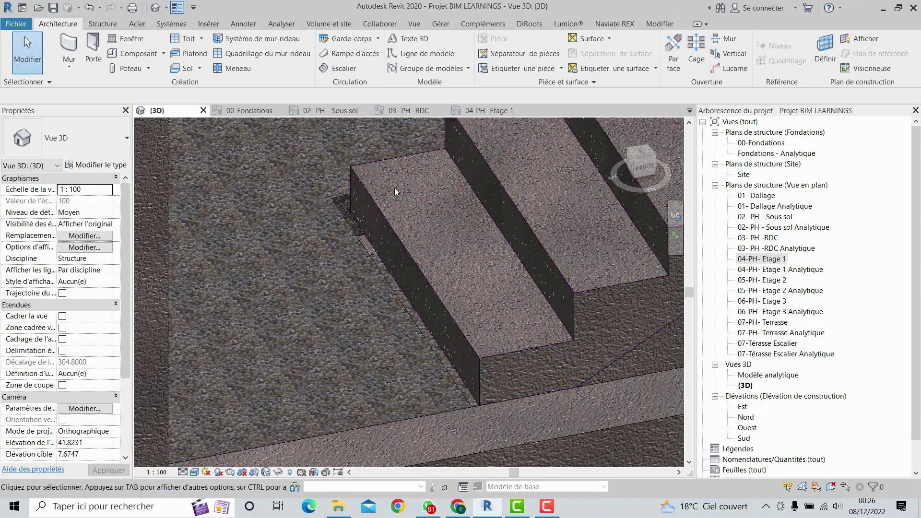
click(379, 233)
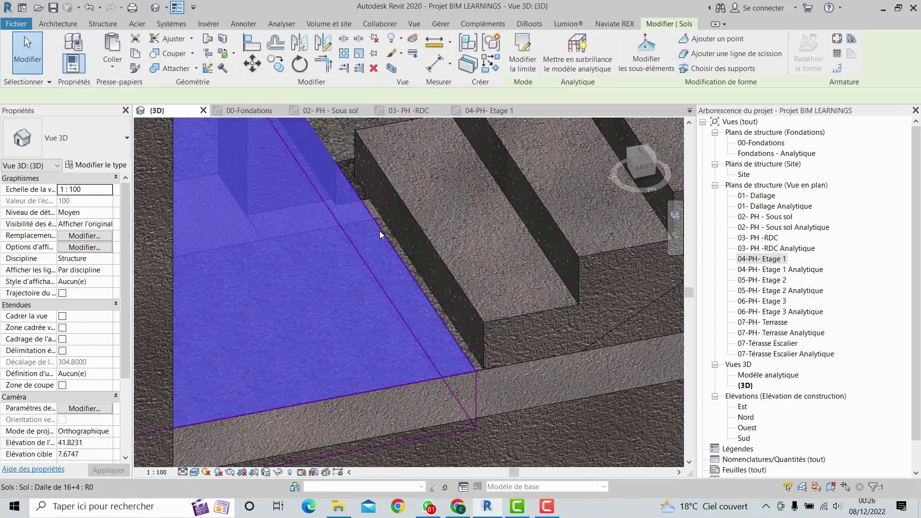
middle_drag(378, 271, 370, 346)
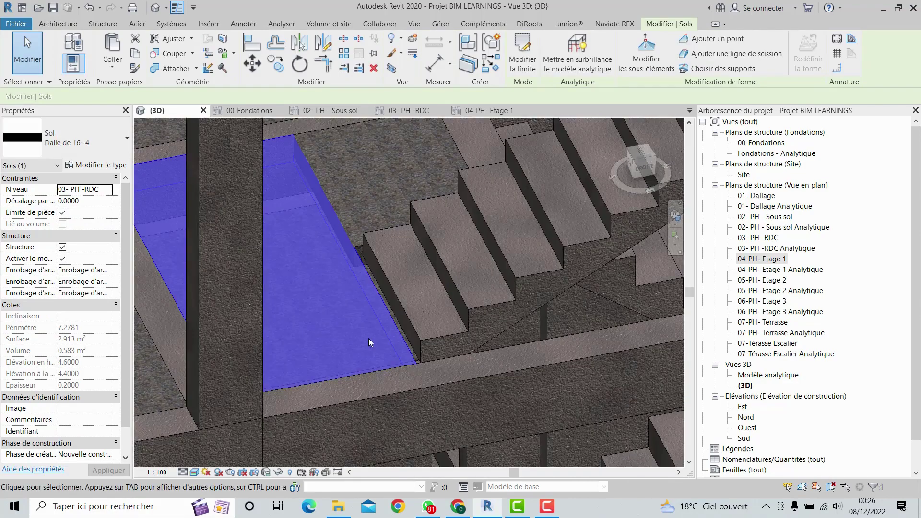
scroll(369, 338, up, 5)
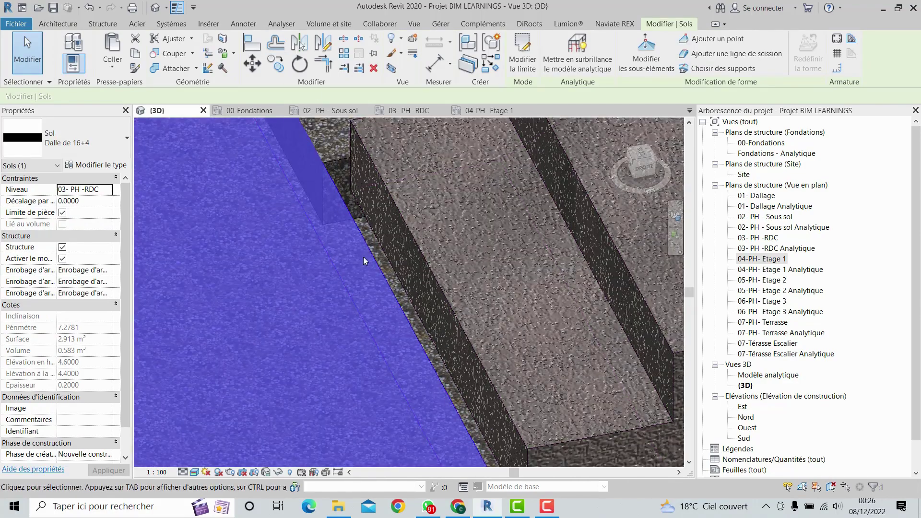
Open the slab's boundary sketch and align its stair-side line to the face of the stair's first riser
double_click(378, 263)
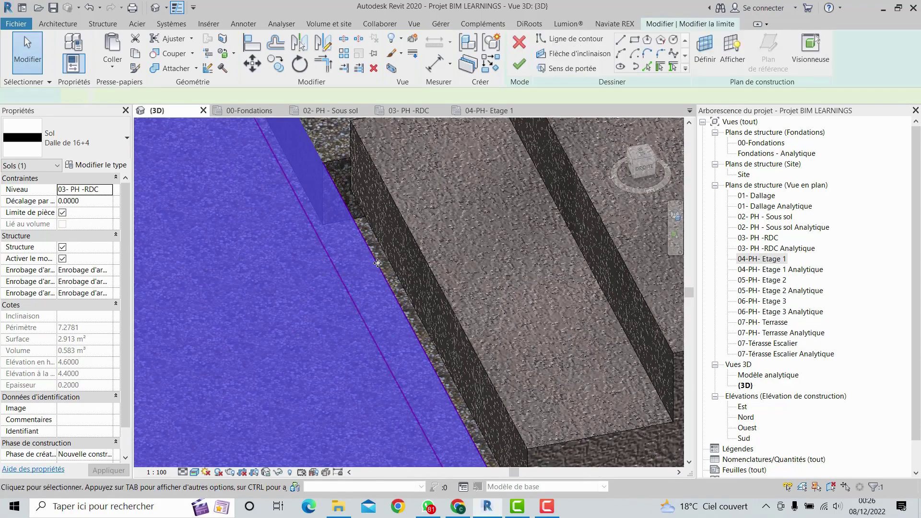
scroll(376, 300, down, 4)
scroll(405, 353, up, 5)
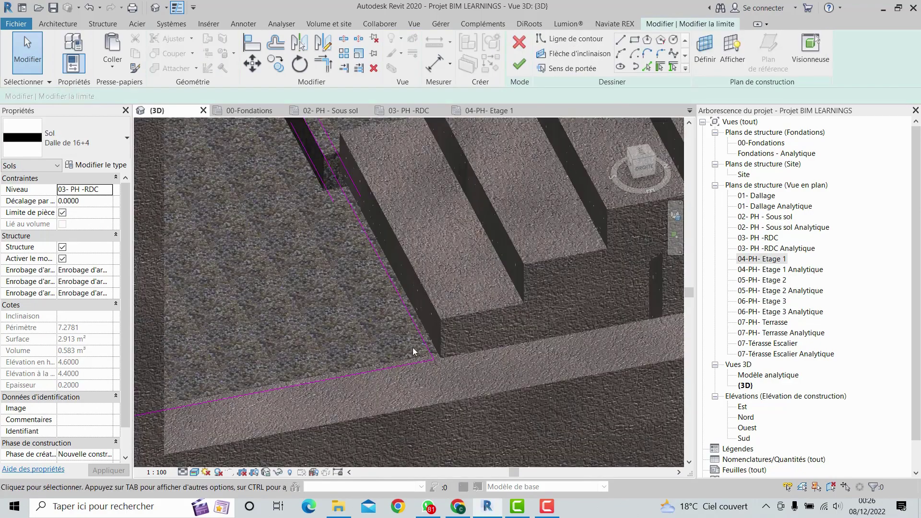
scroll(419, 343, down, 1)
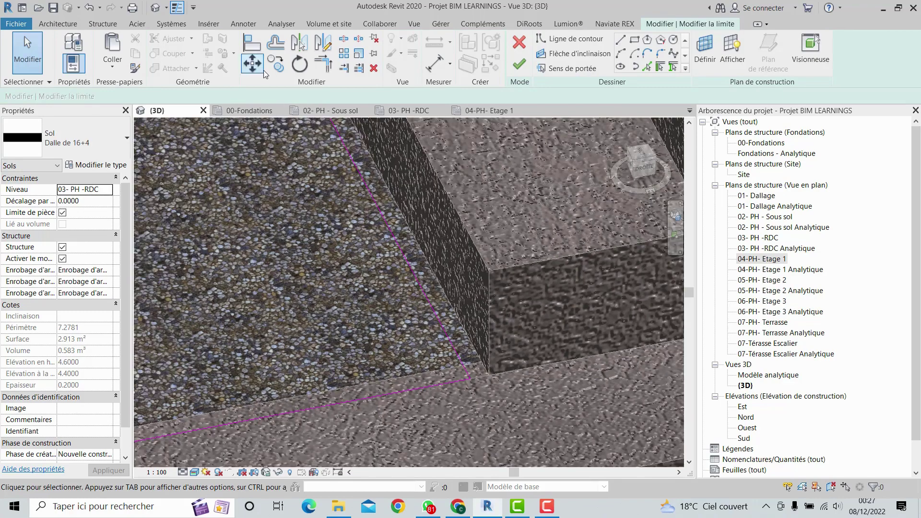
click(253, 44)
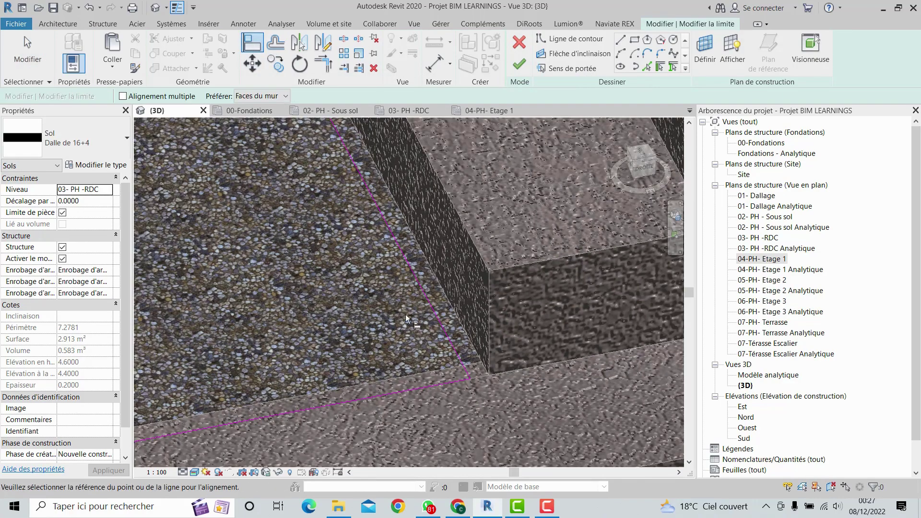
scroll(424, 295, up, 2)
click(456, 269)
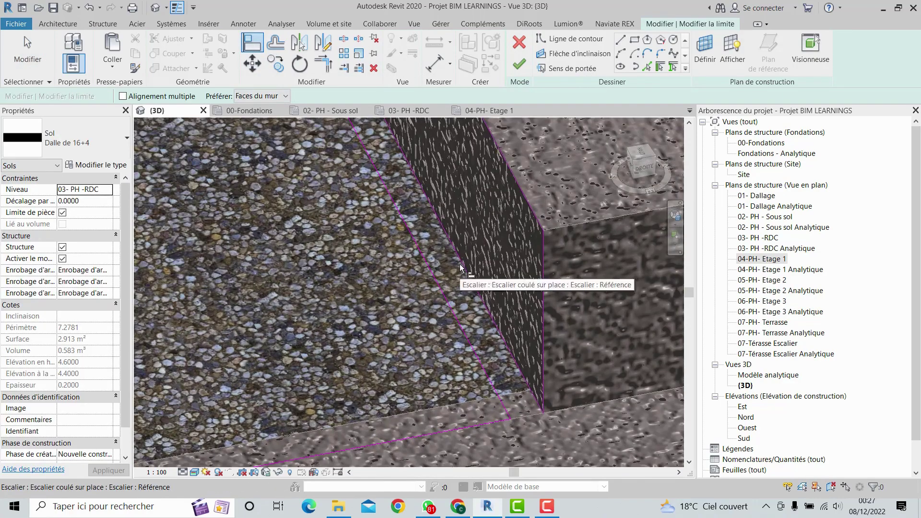
click(431, 272)
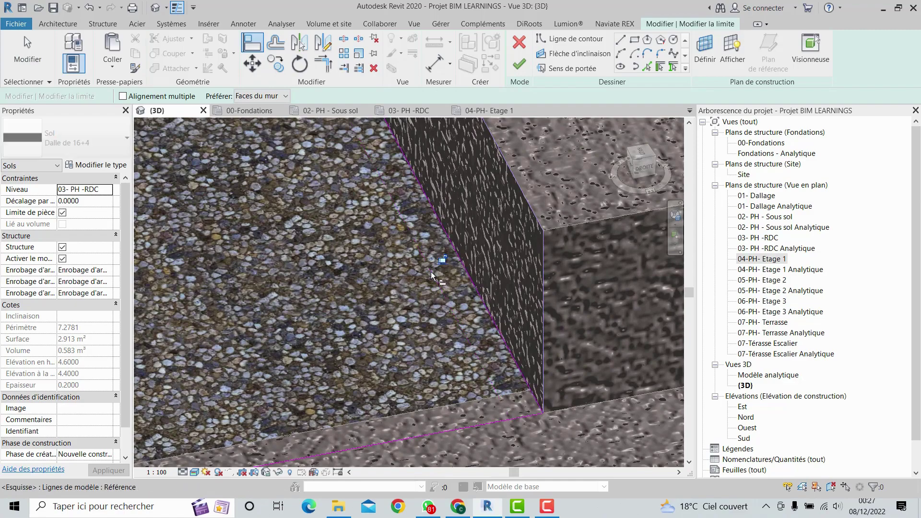
Finish the slab boundary edit and deselect the slab after checking its edge against the stair
scroll(430, 272, down, 3)
middle_drag(448, 272, 469, 319)
scroll(497, 346, down, 2)
scroll(483, 294, down, 2)
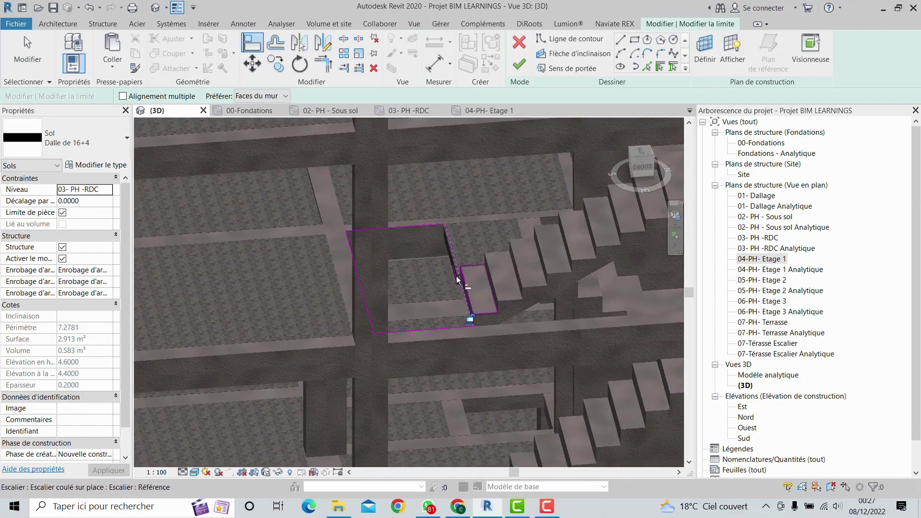
click(519, 65)
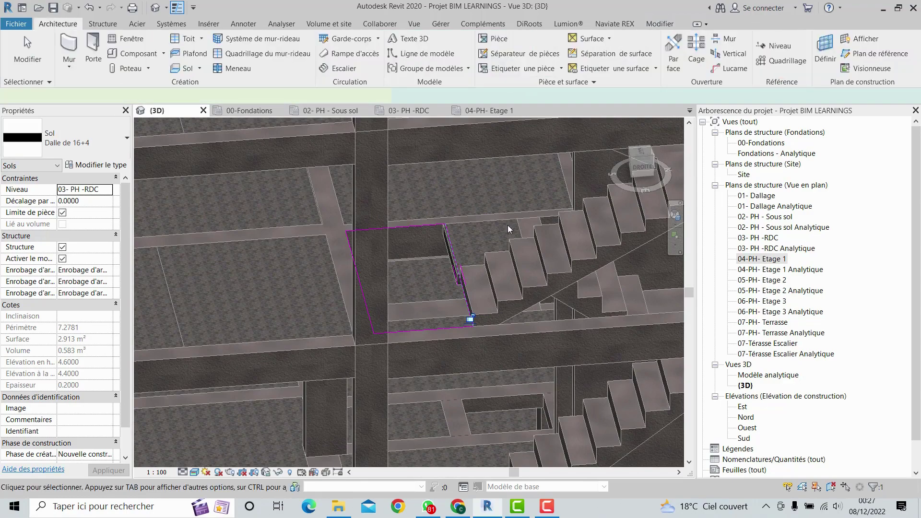
scroll(507, 225, up, 5)
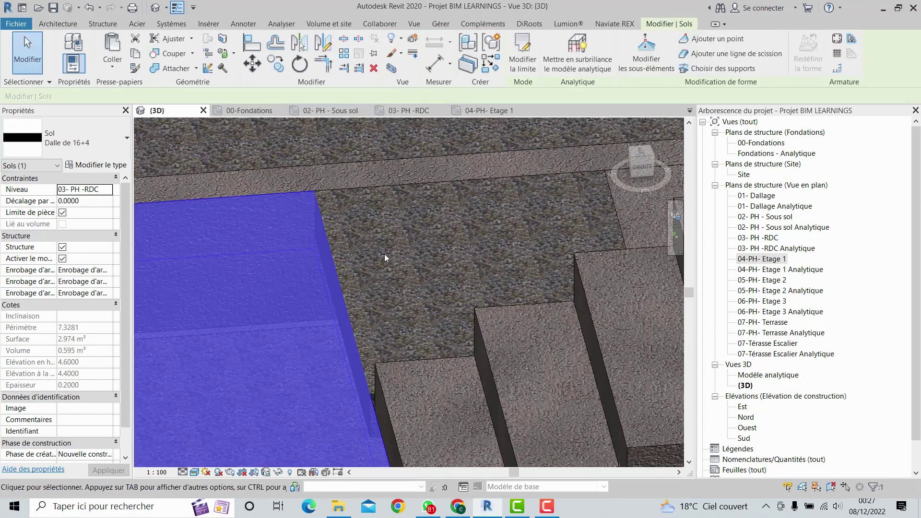
scroll(384, 254, up, 3)
key(Delete)
scroll(385, 254, down, 4)
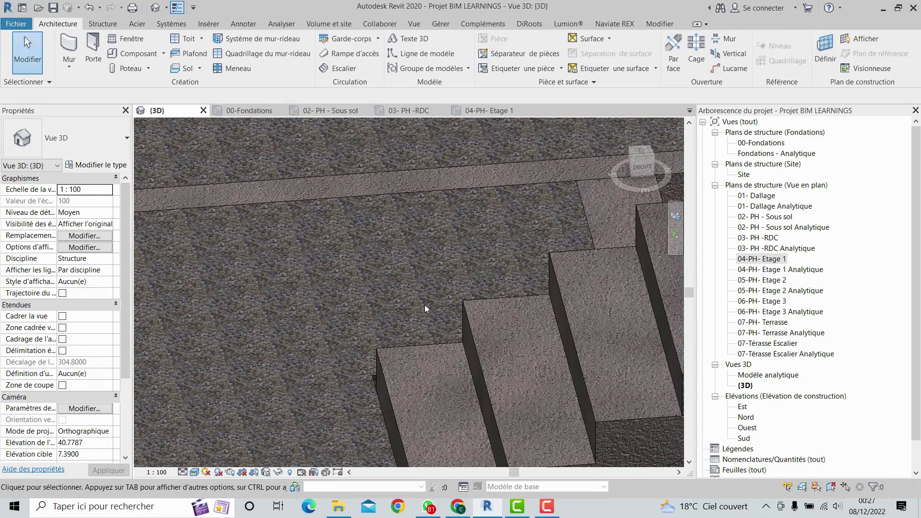
Examine the stairs around the 03- PH -RDC and 04-PH- Etage 1 floors, including where the upper flight arrives at the slab
shift+middle_drag(441, 323, 384, 281)
scroll(384, 282, down, 3)
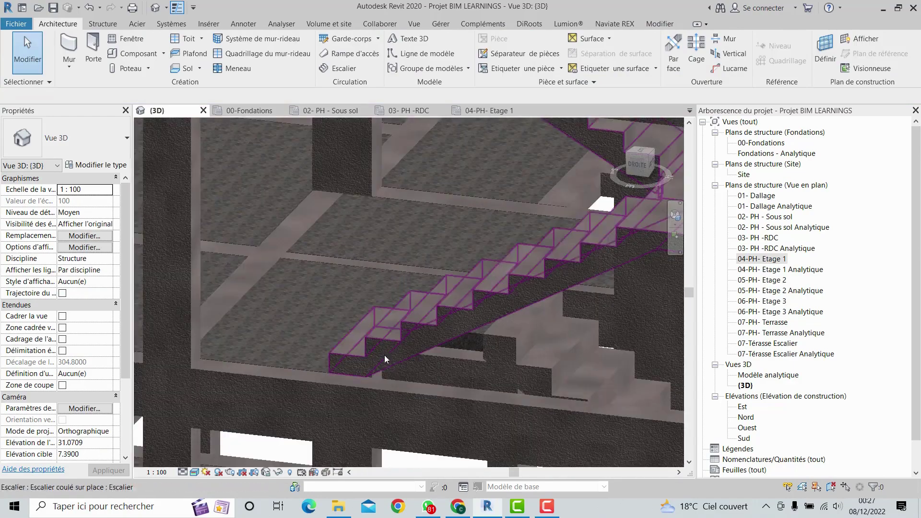
middle_drag(384, 355, 385, 306)
scroll(362, 326, down, 3)
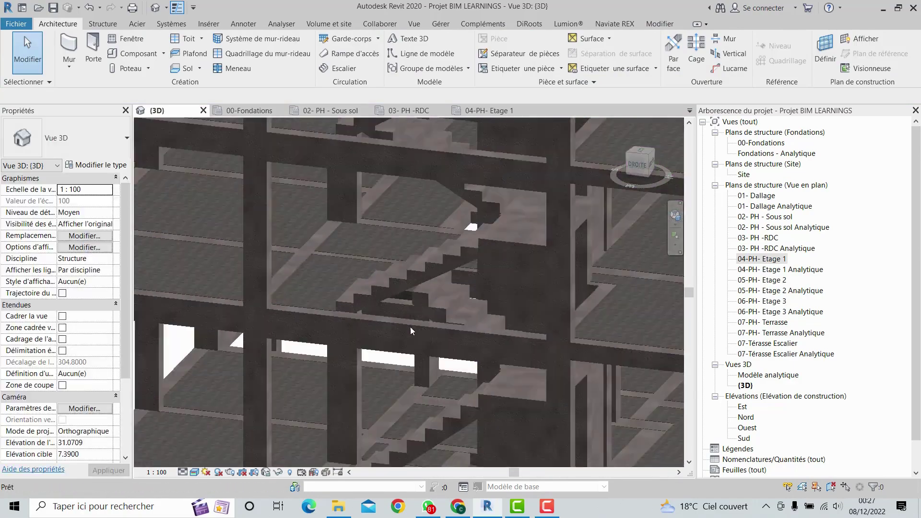
shift+middle_drag(455, 316, 411, 296)
scroll(411, 295, up, 8)
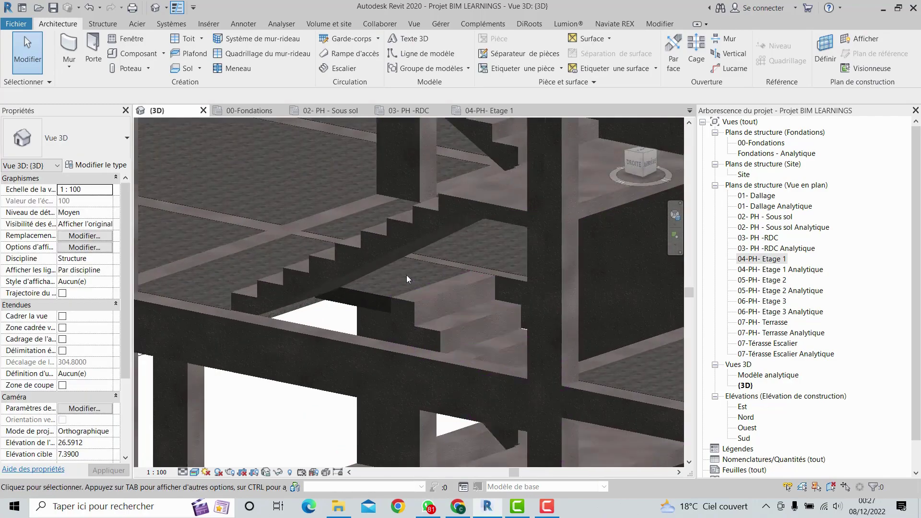
scroll(406, 304, down, 8)
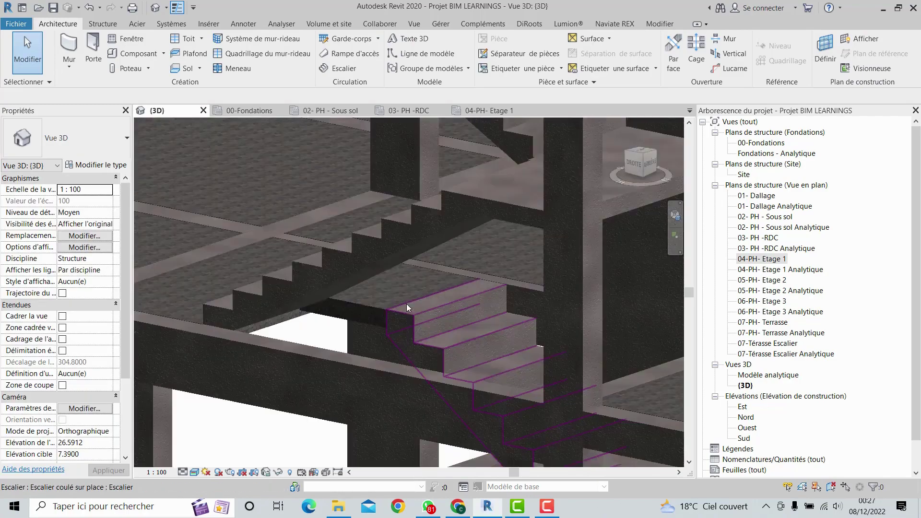
shift+middle_drag(405, 310, 385, 298)
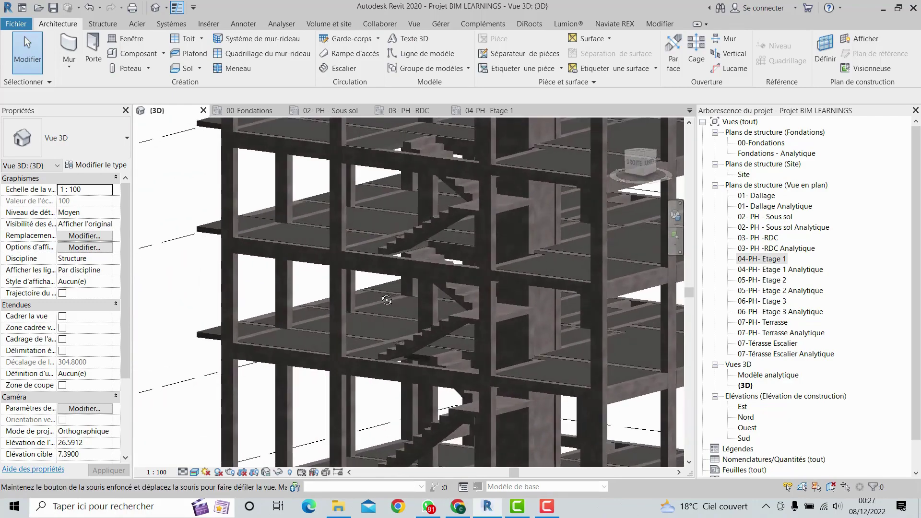
middle_drag(405, 244, 367, 283)
scroll(368, 281, up, 5)
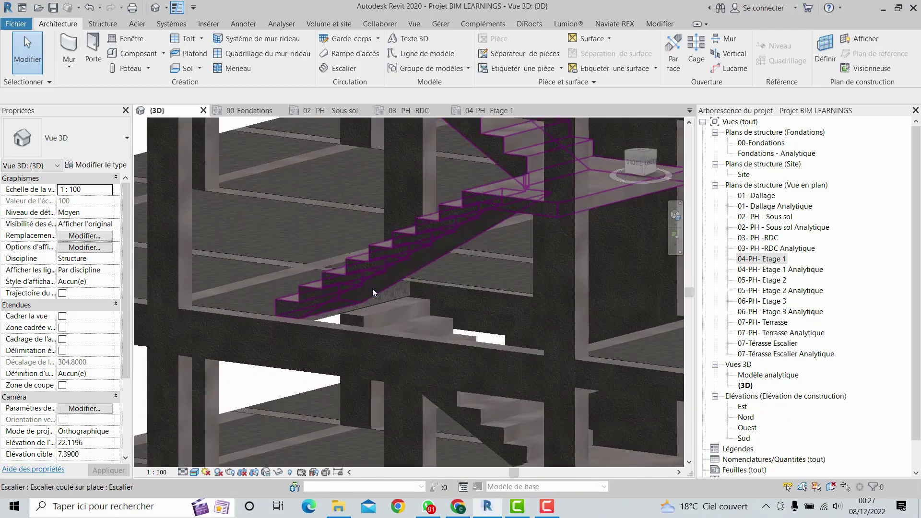
shift+middle_drag(384, 322, 366, 339)
scroll(370, 327, up, 4)
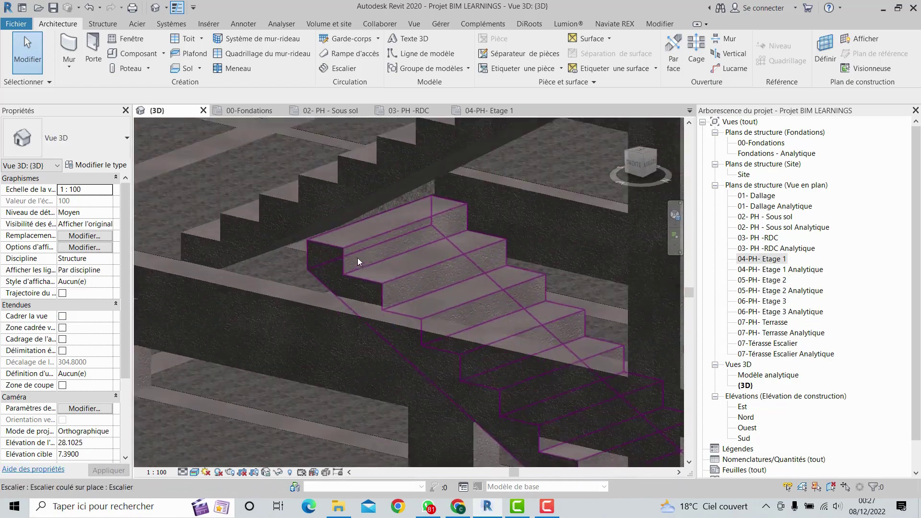
Set the stair between 03- PH -RDC and 04-PH- Etage 1 to 17 risers and accept the change
click(376, 240)
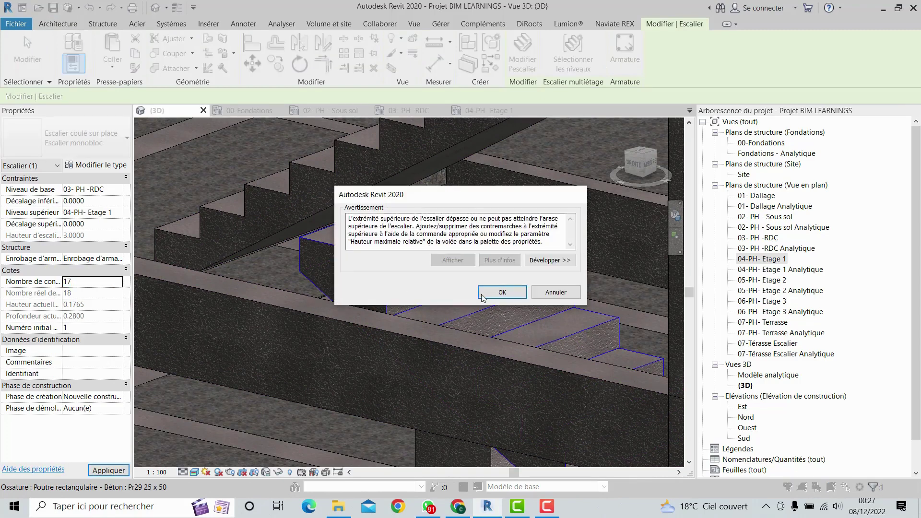
click(500, 291)
scroll(500, 290, down, 4)
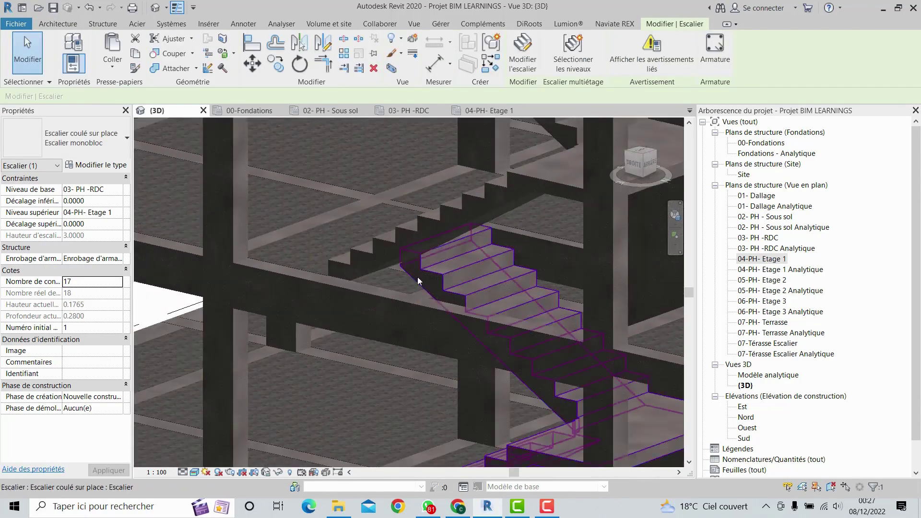
Examine the top of the 17-riser stair and the first steps of the flights against the adjoining slabs and beams
scroll(348, 285, up, 6)
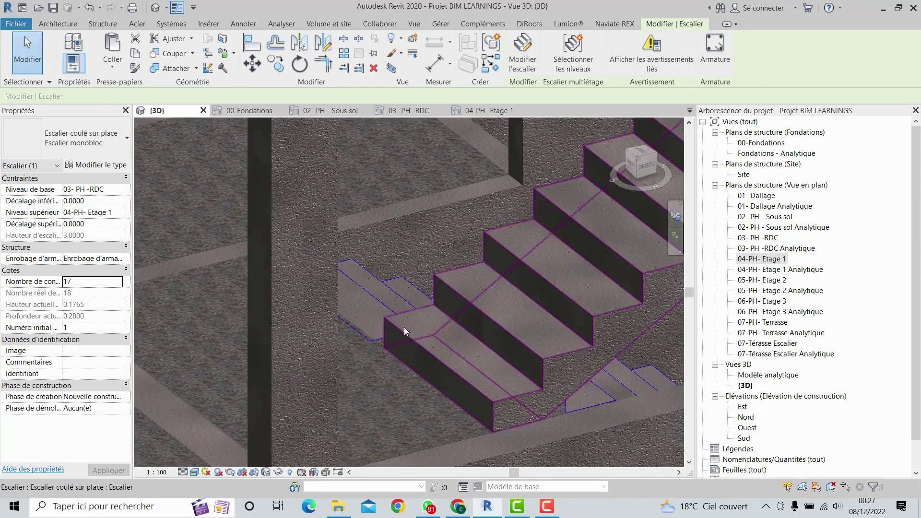
shift+middle_drag(344, 341, 336, 343)
scroll(324, 310, down, 2)
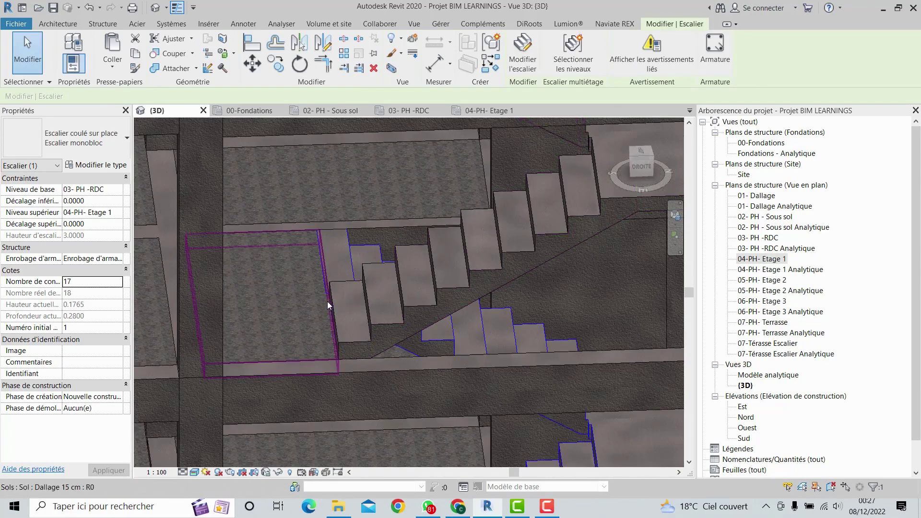
scroll(308, 300, up, 3)
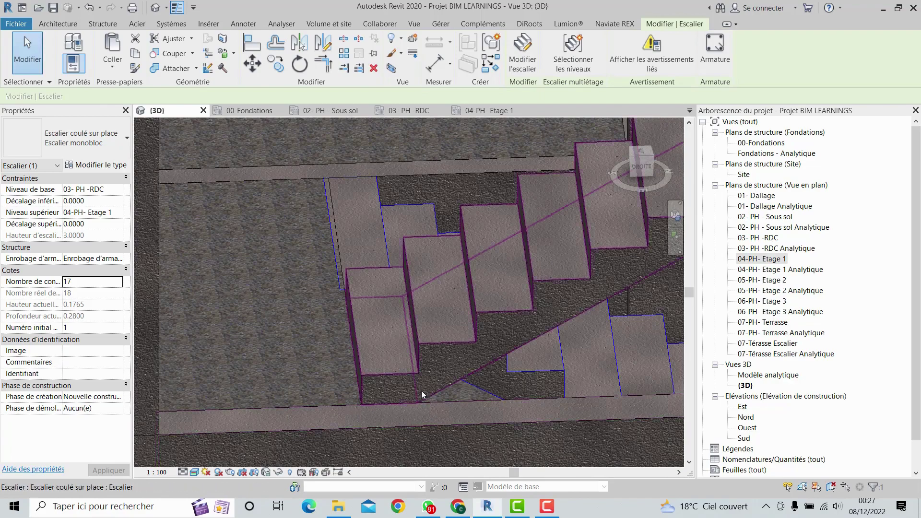
scroll(421, 391, down, 3)
shift+middle_drag(420, 388, 355, 324)
middle_drag(404, 299, 380, 233)
scroll(381, 233, down, 2)
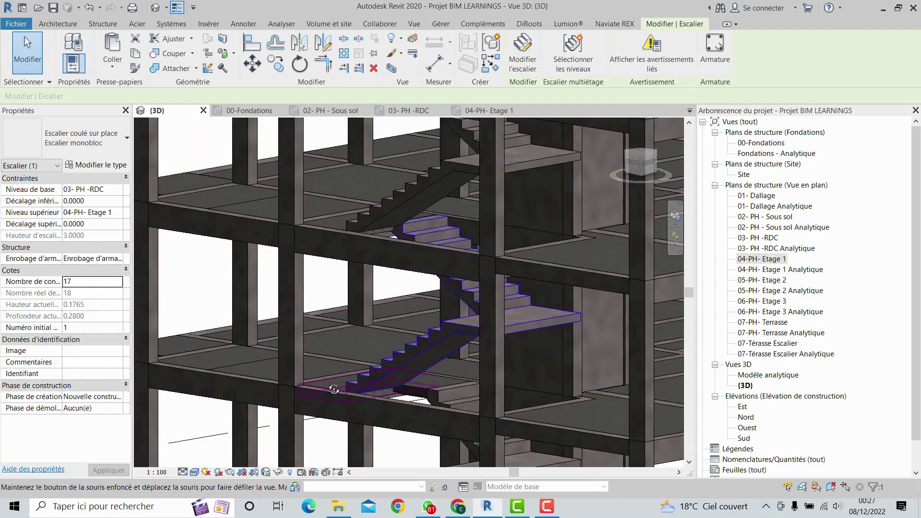
shift+middle_drag(334, 389, 416, 460)
scroll(370, 416, up, 6)
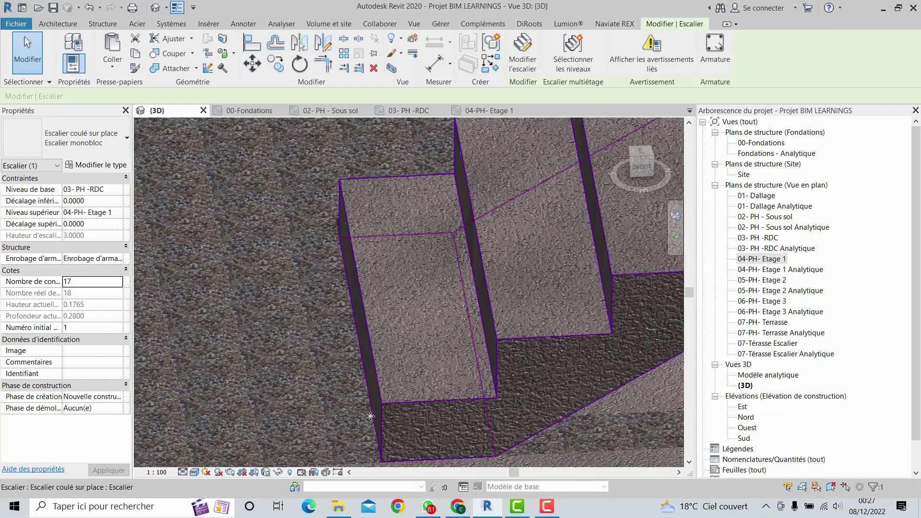
scroll(370, 416, up, 2)
shift+middle_drag(353, 332, 462, 363)
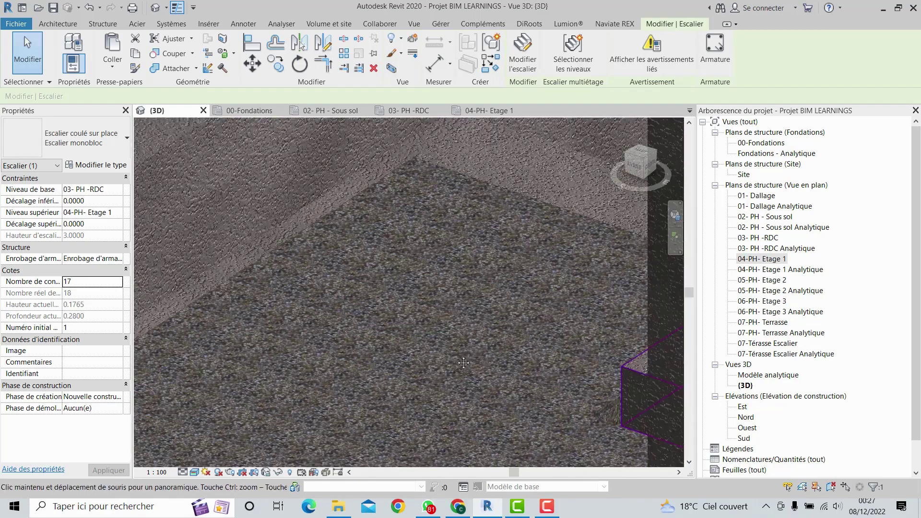
scroll(234, 255, down, 3)
middle_drag(423, 315, 347, 245)
scroll(497, 283, up, 5)
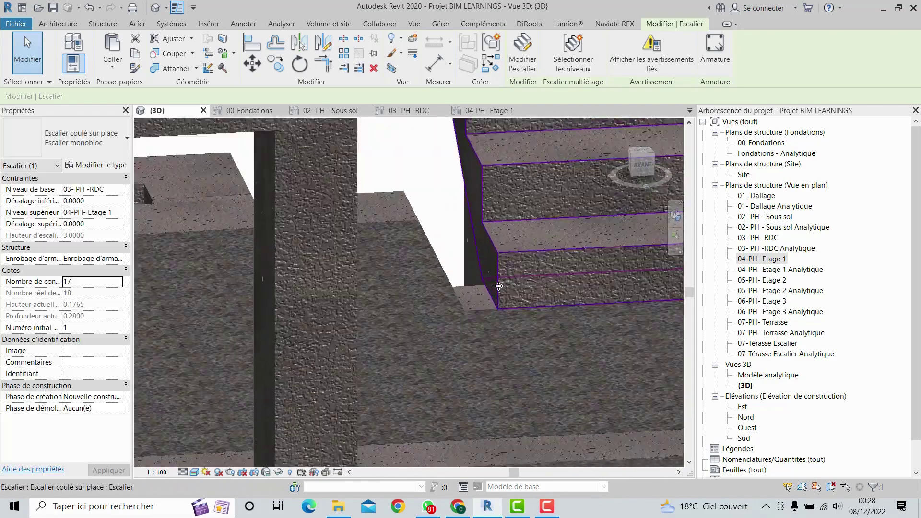
shift+middle_drag(495, 288, 479, 309)
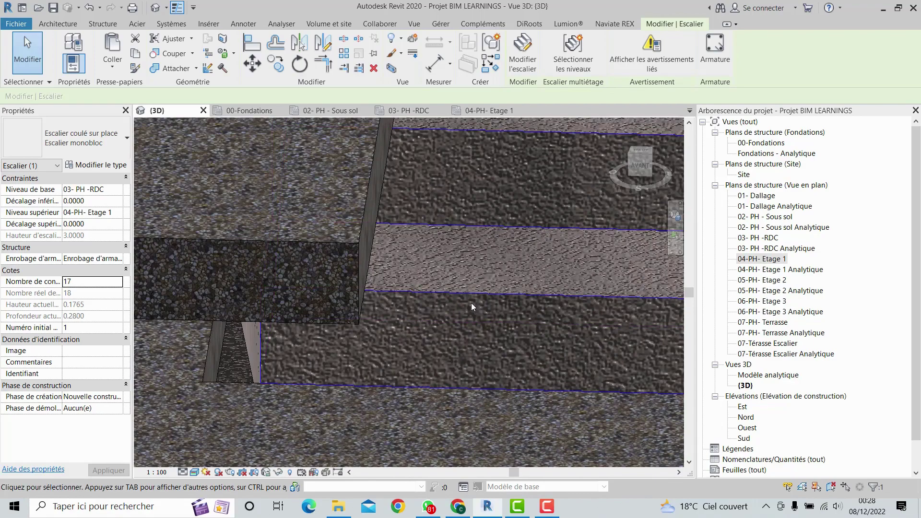
Review the whole stair run in the building and orient the 3D view to the right side (DROITE)
scroll(473, 306, down, 7)
shift+middle_drag(536, 307, 335, 310)
scroll(441, 304, down, 2)
middle_drag(442, 304, 473, 419)
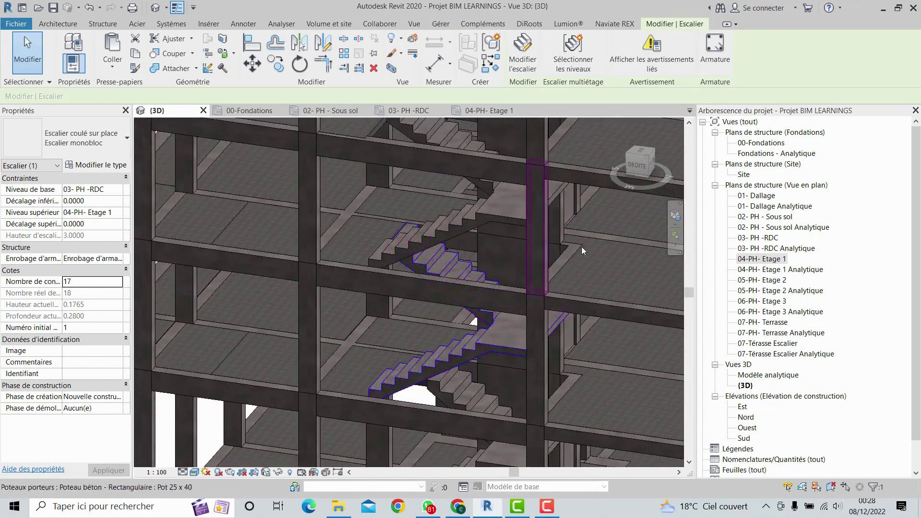
click(637, 165)
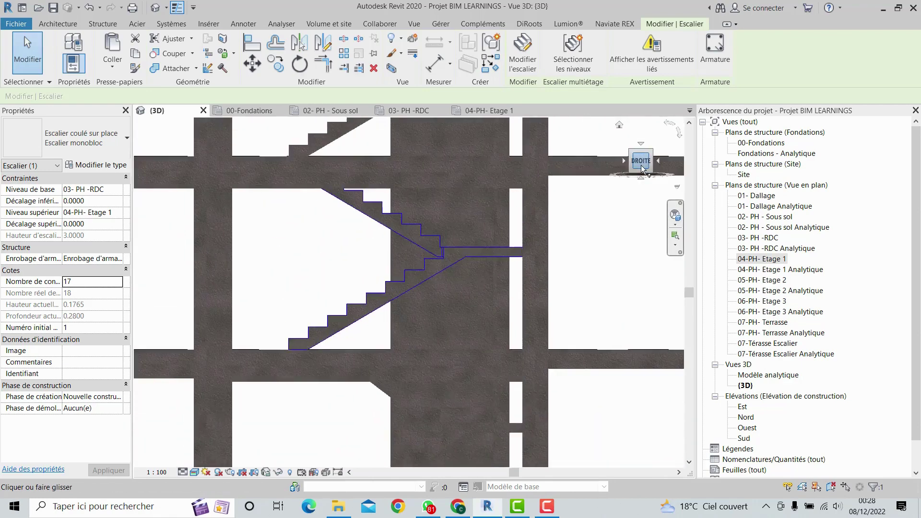
Copy the stair between 04-PH- Etage 1 and 05-PH- Etage 2 and paste it aligned to the 05-PH- Etage 2 level
key(Escape)
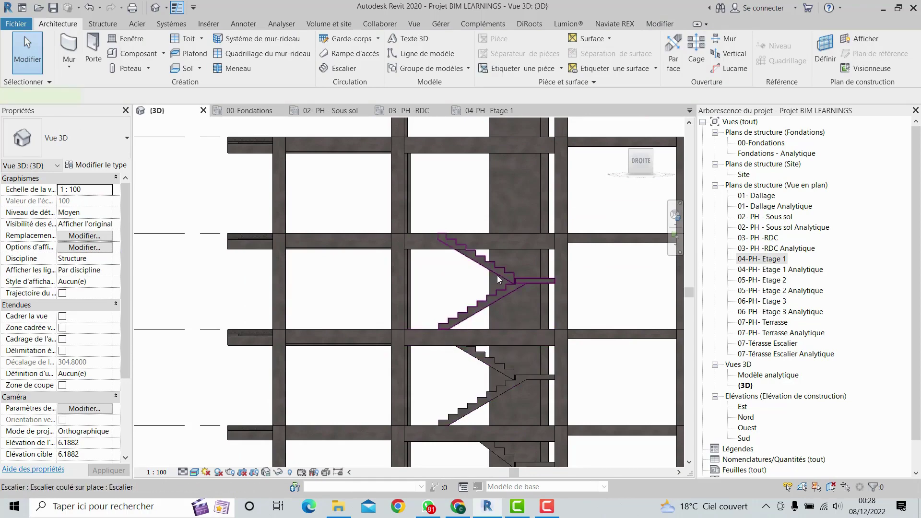
click(496, 276)
scroll(514, 331, down, 3)
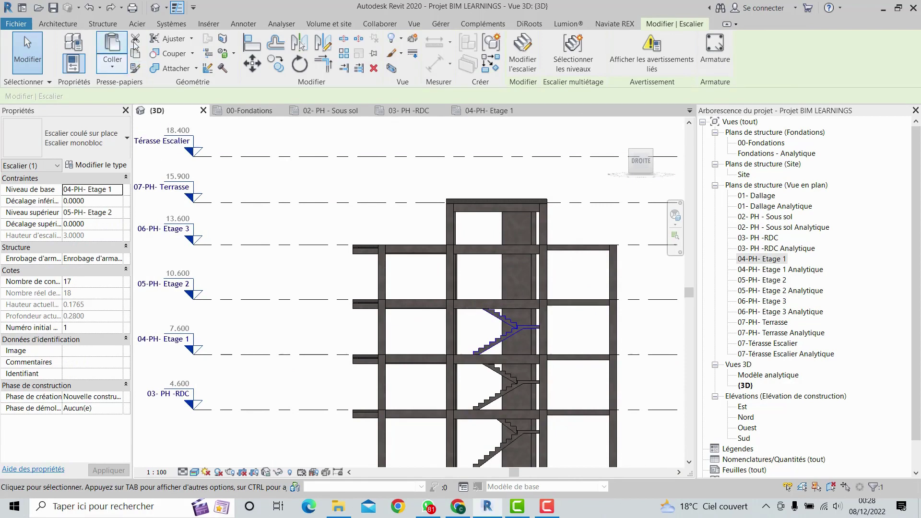
click(112, 68)
click(139, 111)
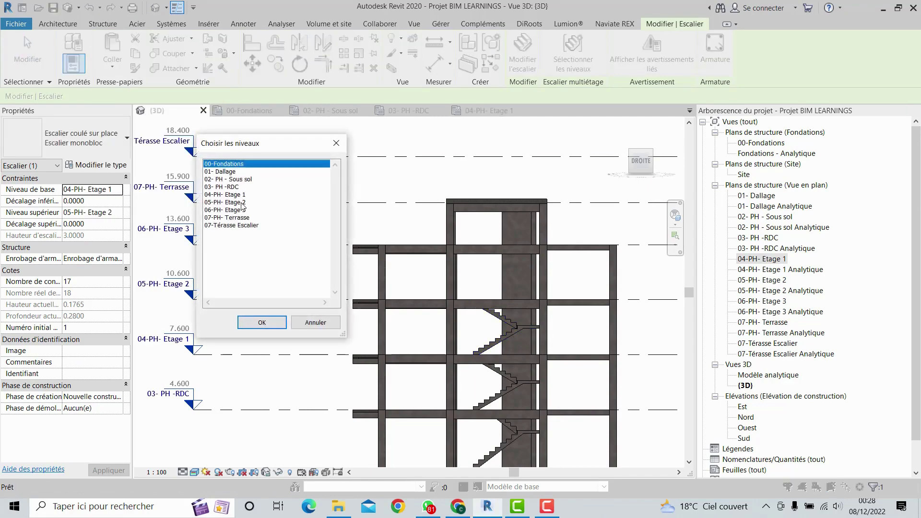
click(242, 203)
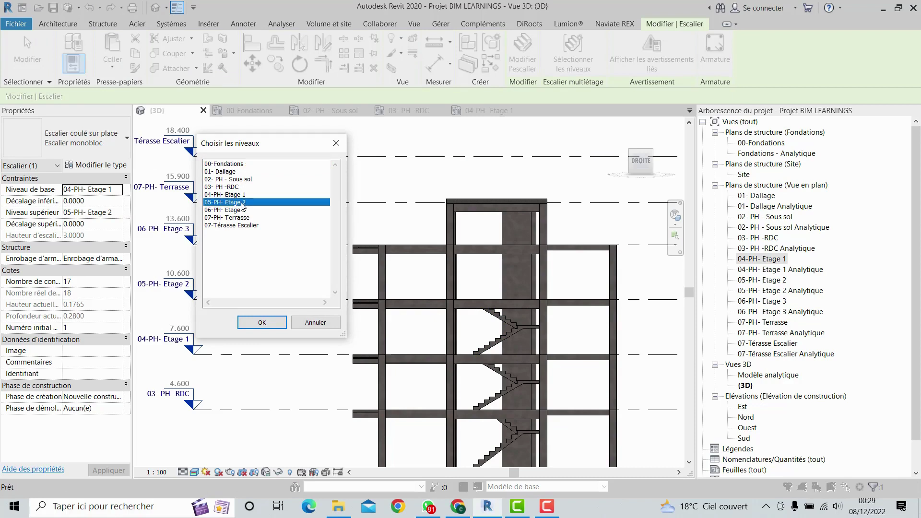
click(262, 323)
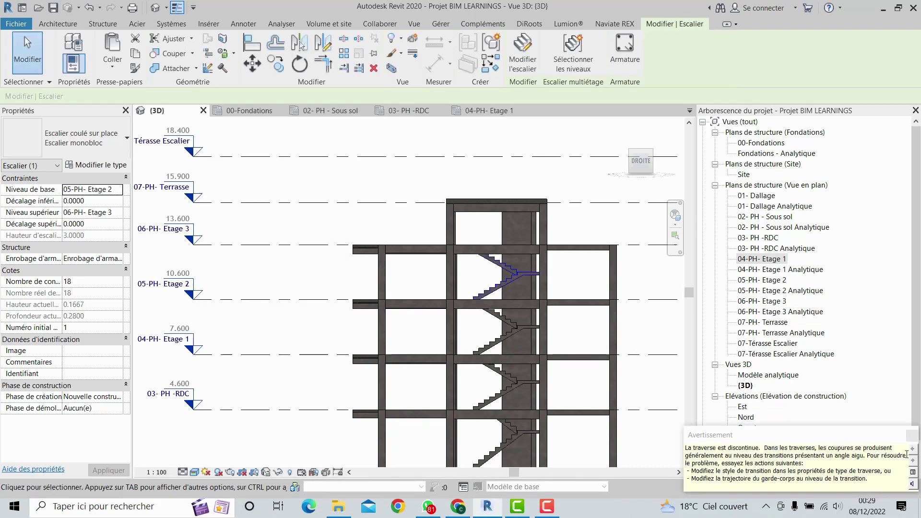
click(911, 436)
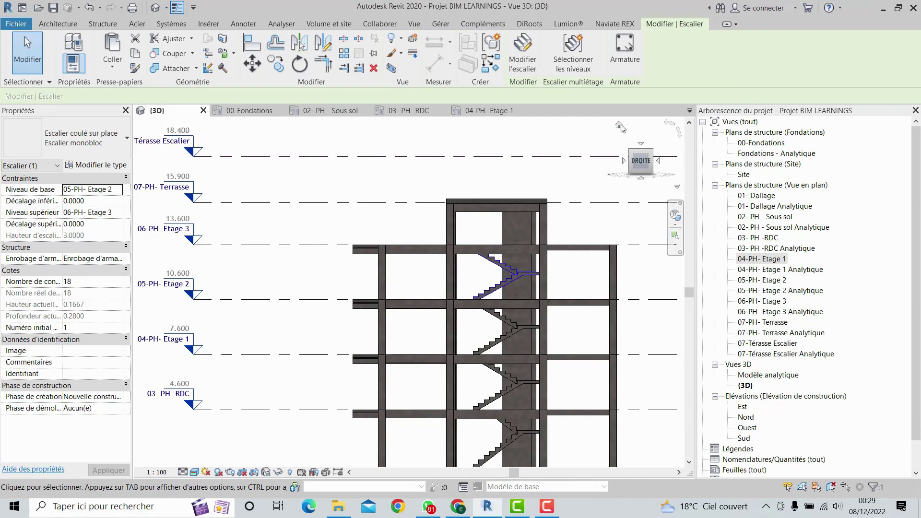
Set the pasted stair between 05-PH- Etage 2 and 06-PH- Etage 3 to 17 risers and accept the change
click(620, 126)
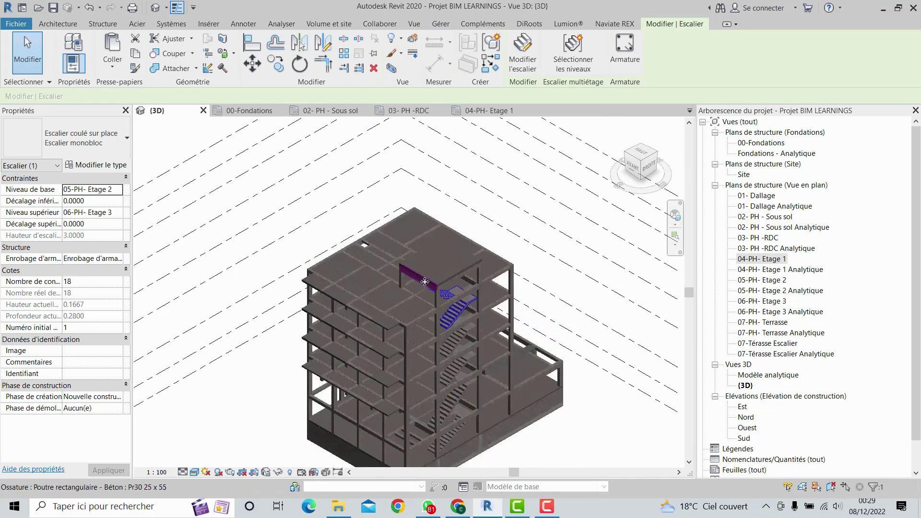
scroll(432, 305, up, 3)
shift+middle_drag(467, 321, 271, 292)
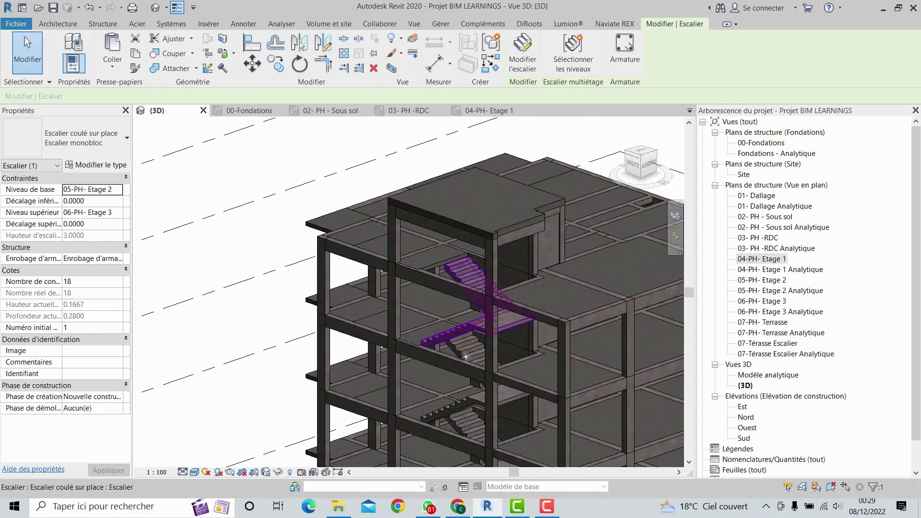
scroll(440, 350, up, 5)
mouse_move(390, 340)
shift+middle_down()
mouse_move(512, 363)
mouse_move(490, 369)
mouse_move(391, 327)
shift+middle_up()
scroll(457, 356, down, 3)
scroll(428, 126, up, 3)
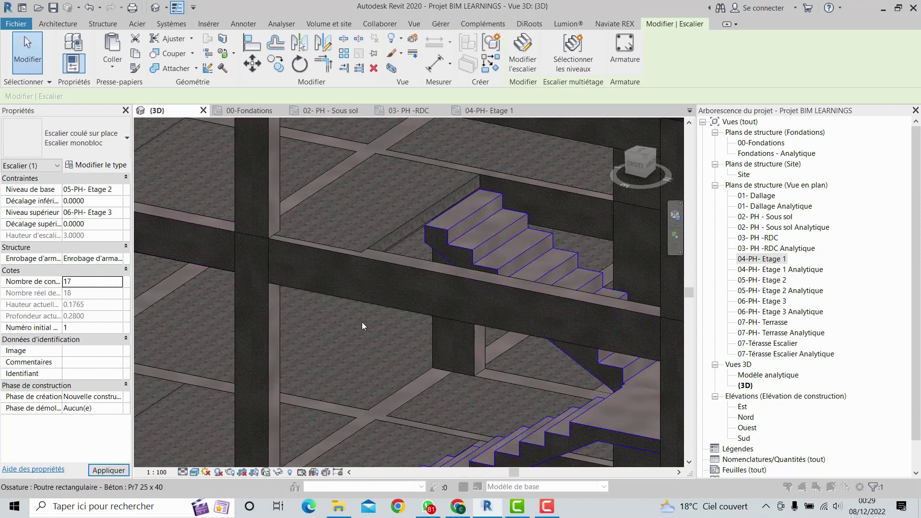
click(508, 289)
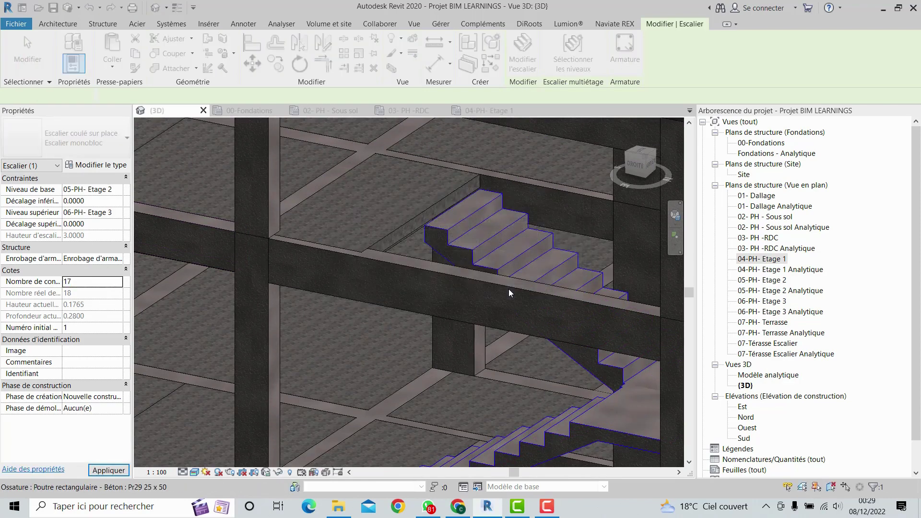
Examine the top and the first steps of the 05-PH- Etage 2 stair against the adjoining slabs and beams
scroll(461, 191, up, 5)
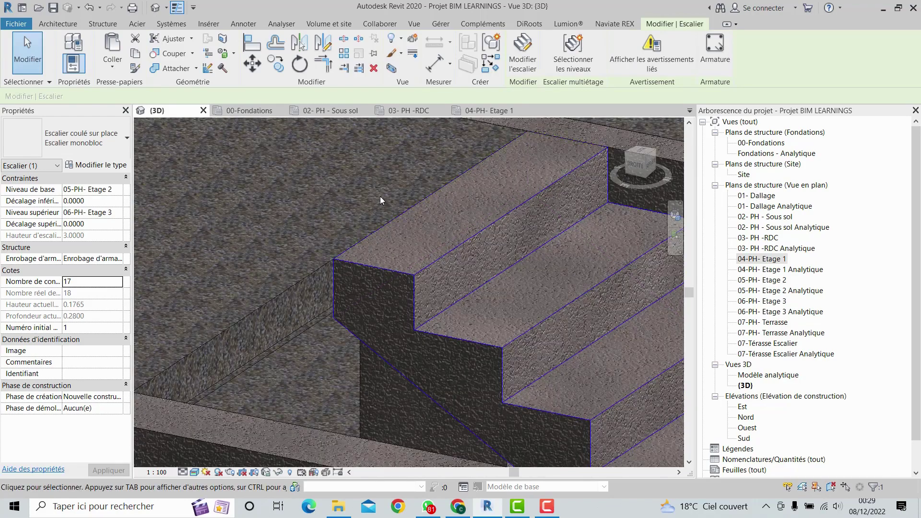
scroll(382, 183, down, 6)
scroll(310, 382, up, 3)
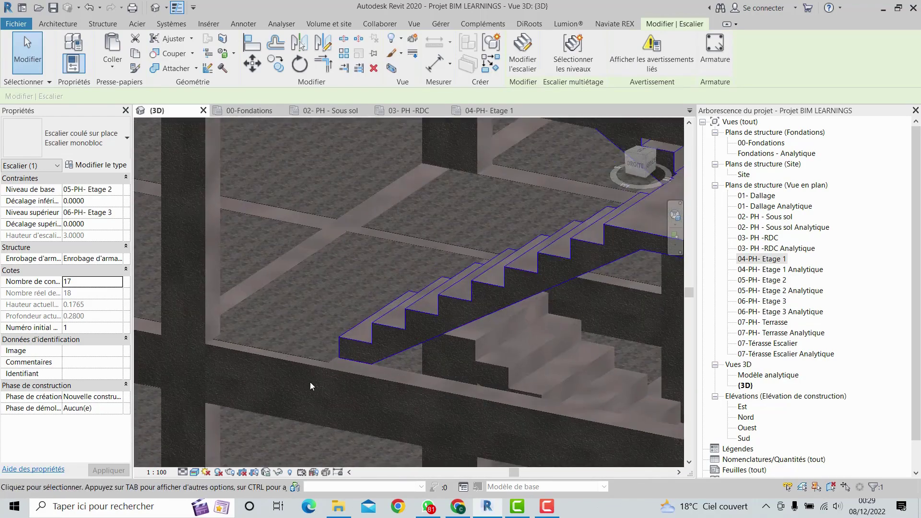
scroll(390, 391, up, 5)
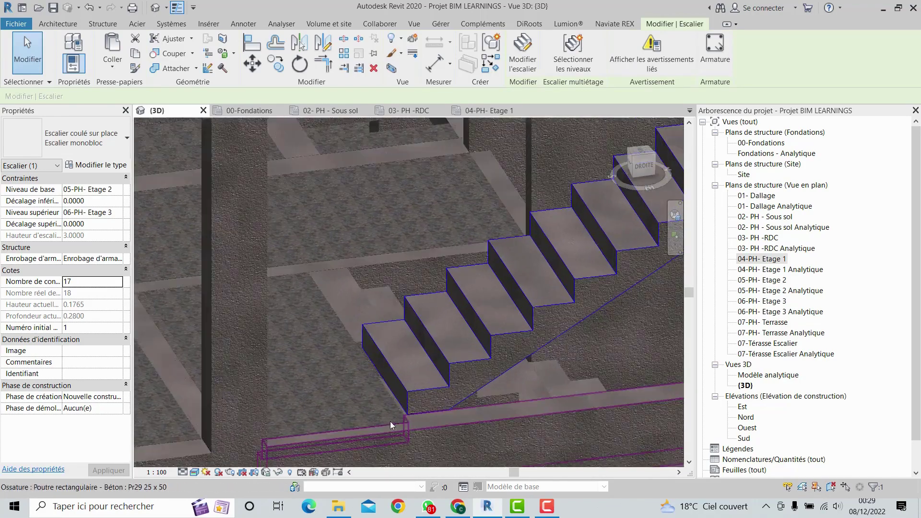
scroll(390, 421, up, 3)
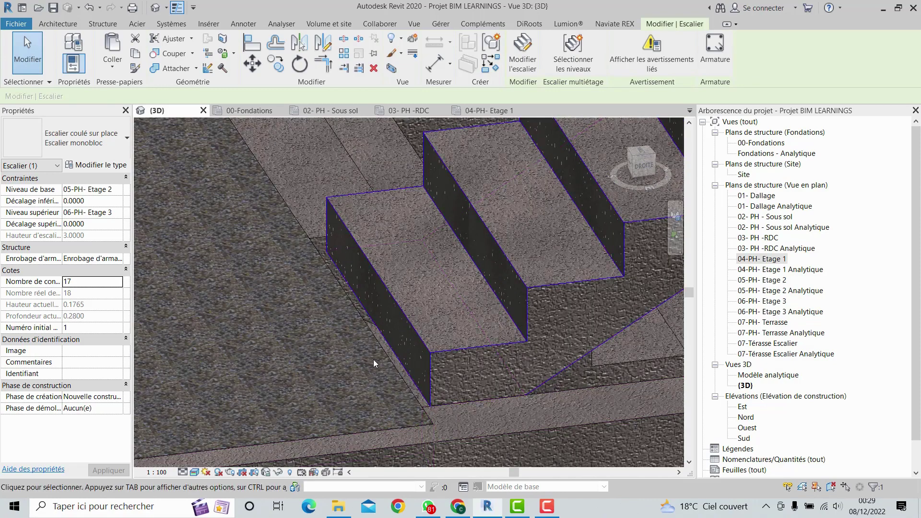
key(Escape)
scroll(360, 303, down, 2)
scroll(364, 310, down, 2)
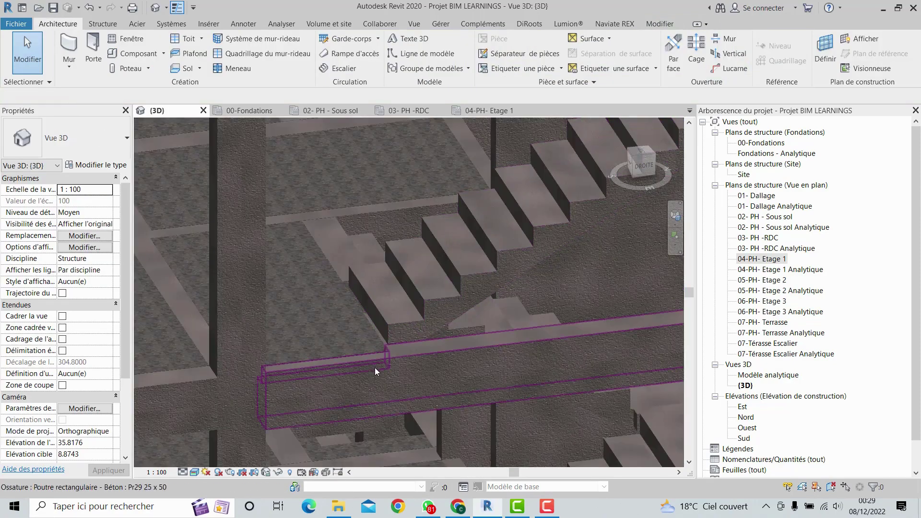
mouse_move(376, 368)
shift+middle_down()
mouse_move(336, 373)
mouse_move(362, 188)
mouse_move(362, 347)
mouse_move(375, 254)
shift+middle_up()
mouse_move(367, 393)
middle_down()
mouse_move(386, 211)
mouse_move(374, 227)
middle_up()
scroll(383, 384, down, 1)
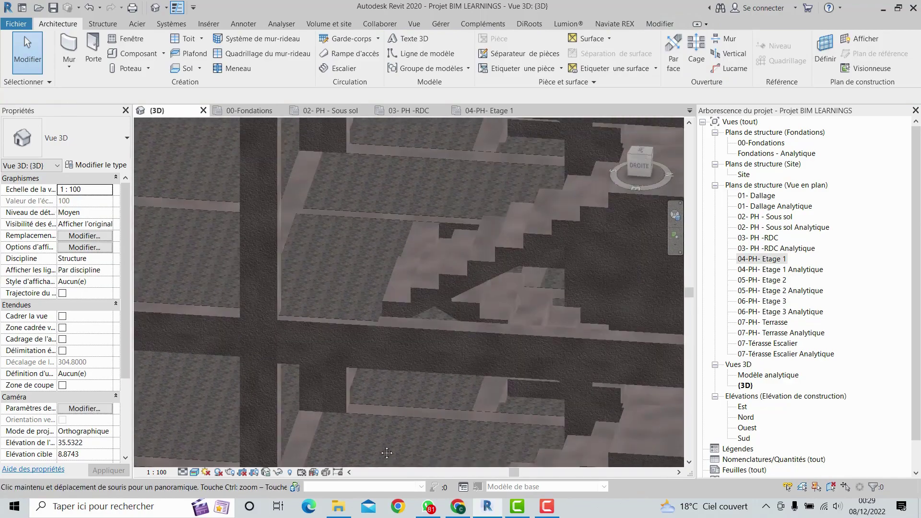
Open the boundary of the Dallage 15 cm slab at the foot of the 05-PH- Etage 2 stair for editing
click(375, 222)
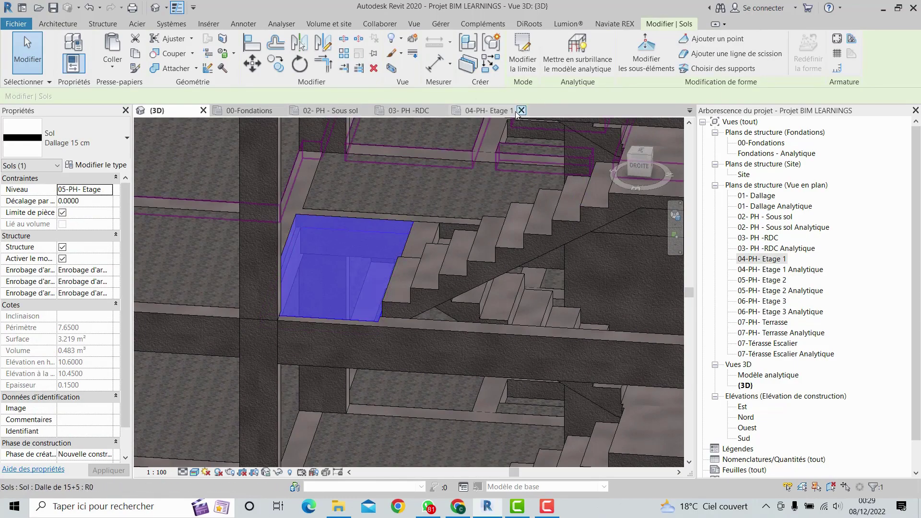
click(645, 153)
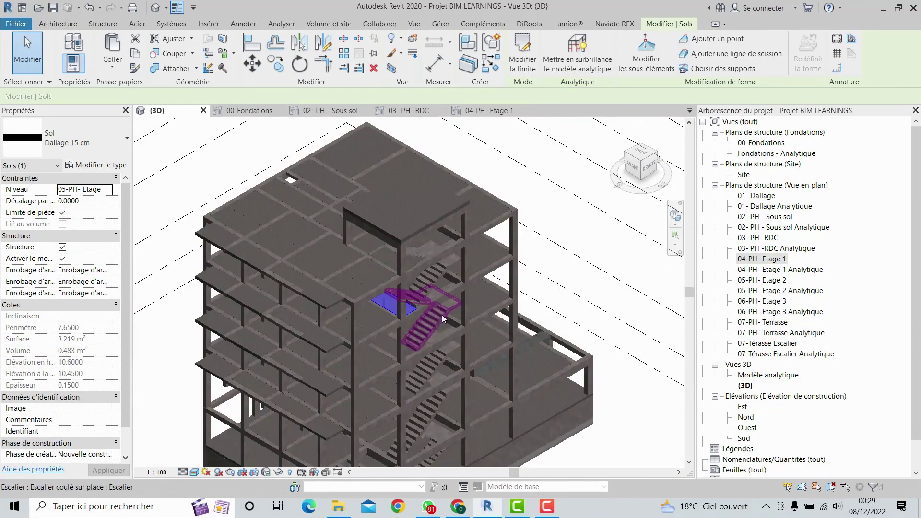
double_click(763, 301)
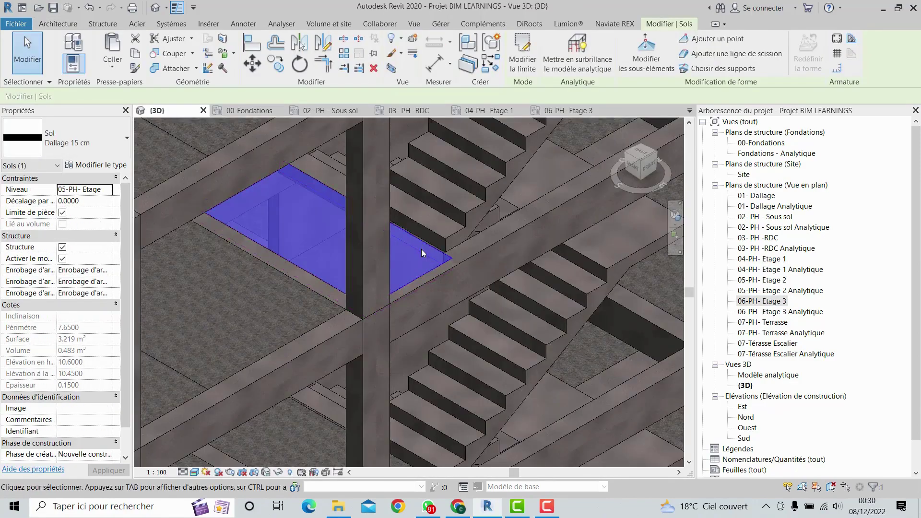
scroll(425, 258, up, 4)
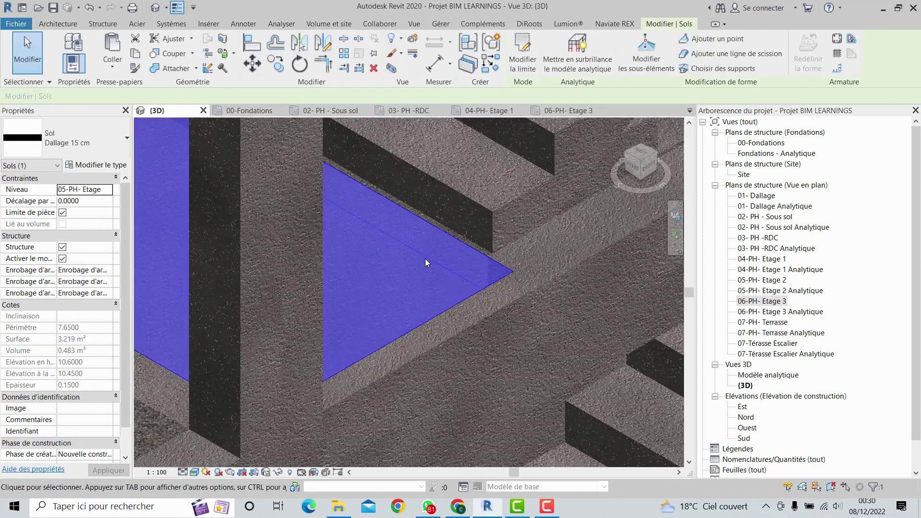
double_click(489, 241)
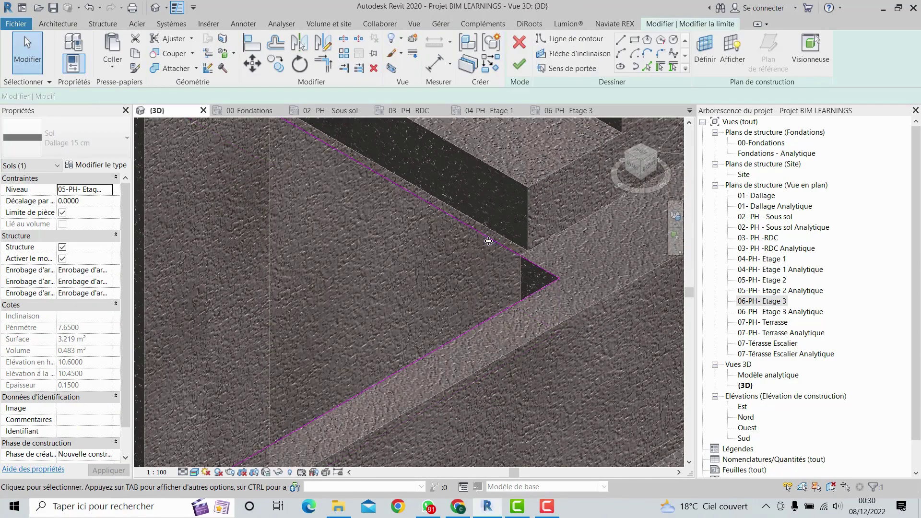
scroll(541, 272, up, 2)
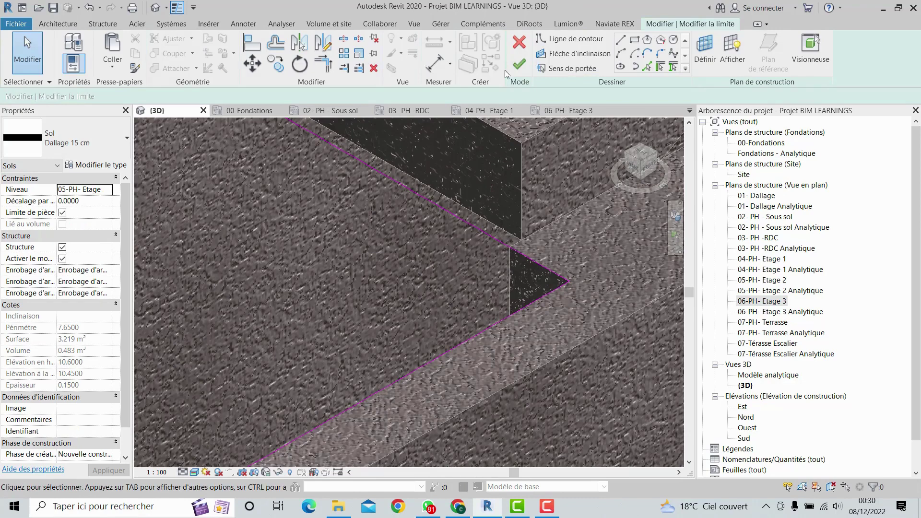
click(261, 45)
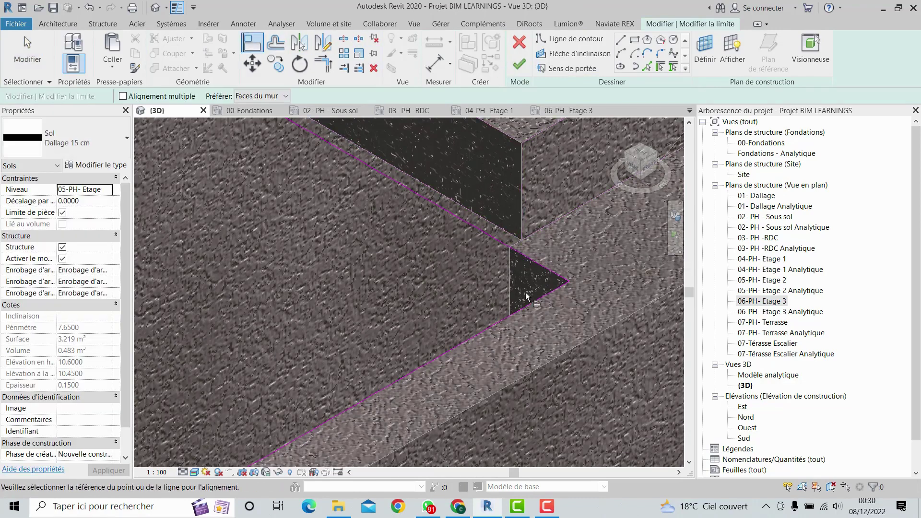
scroll(512, 234, up, 2)
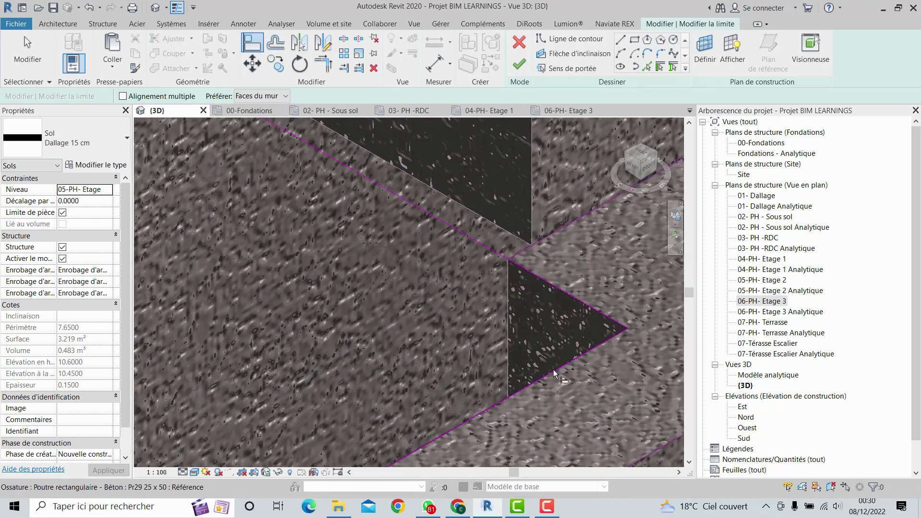
scroll(524, 255, down, 3)
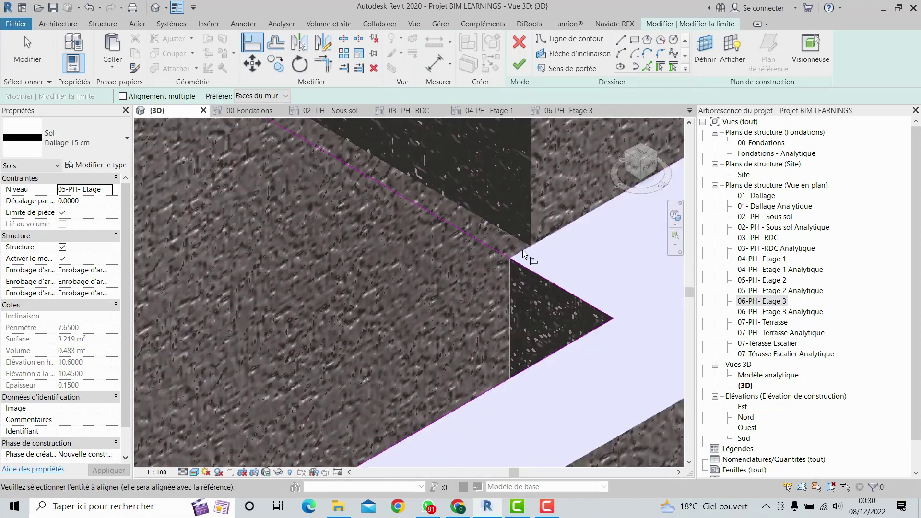
scroll(547, 275, up, 1)
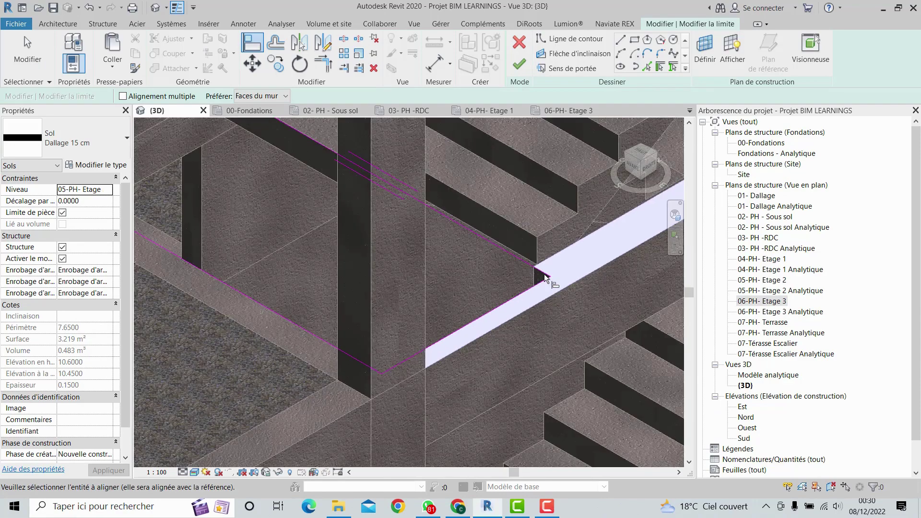
key(Escape)
key(Escape)
Align the slab's boundary edge with the inner face of the Pr29 25 x 50 beam at the stair foot and finish the boundary
scroll(548, 270, up, 2)
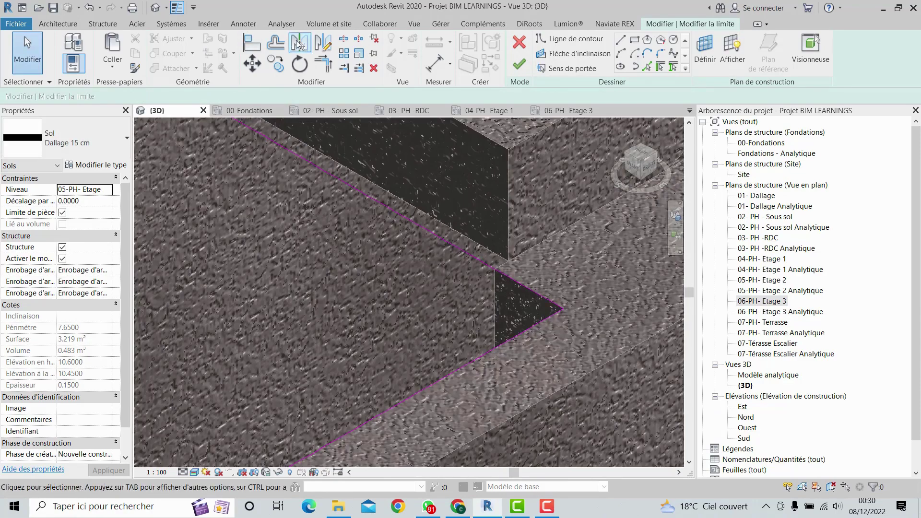
click(253, 43)
scroll(468, 277, up, 3)
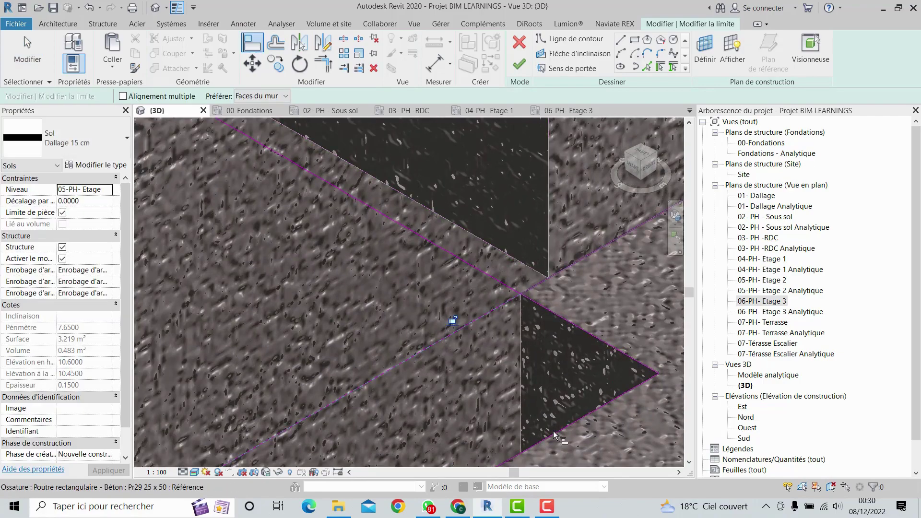
scroll(542, 344, down, 5)
scroll(542, 344, down, 2)
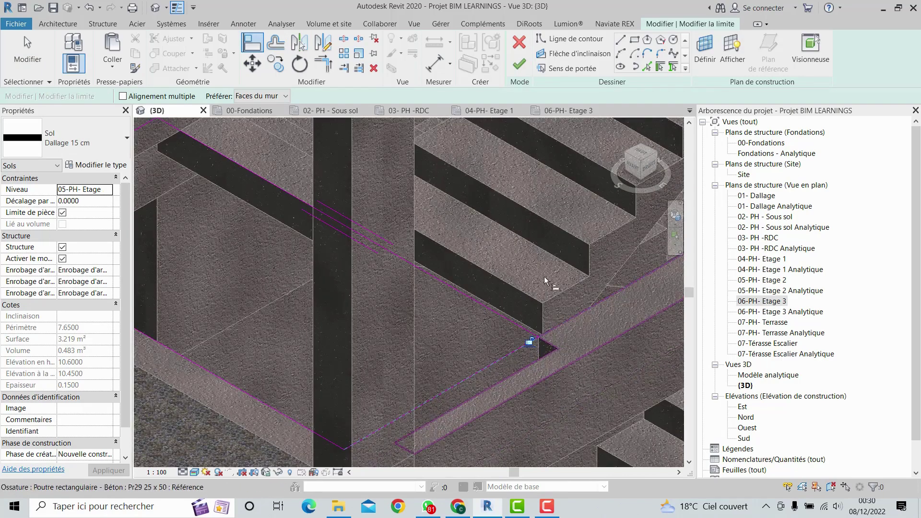
click(520, 69)
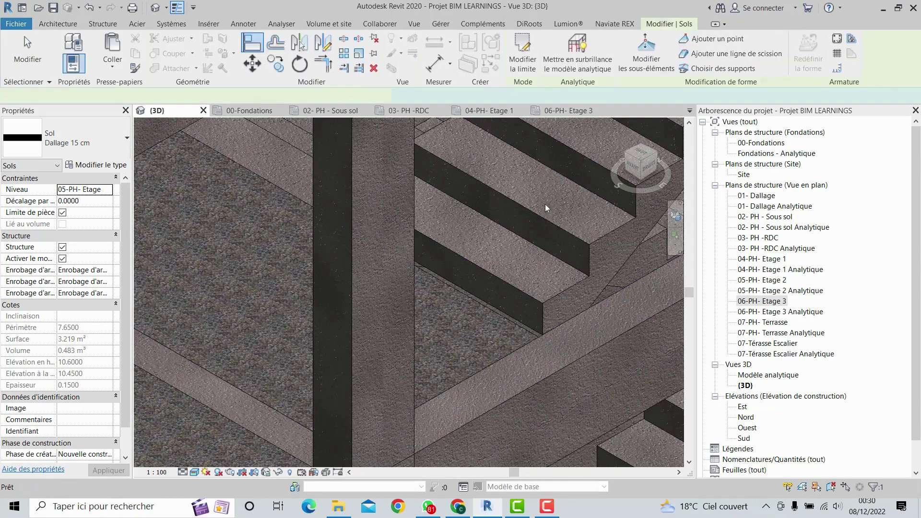
scroll(540, 307, down, 2)
key(Escape)
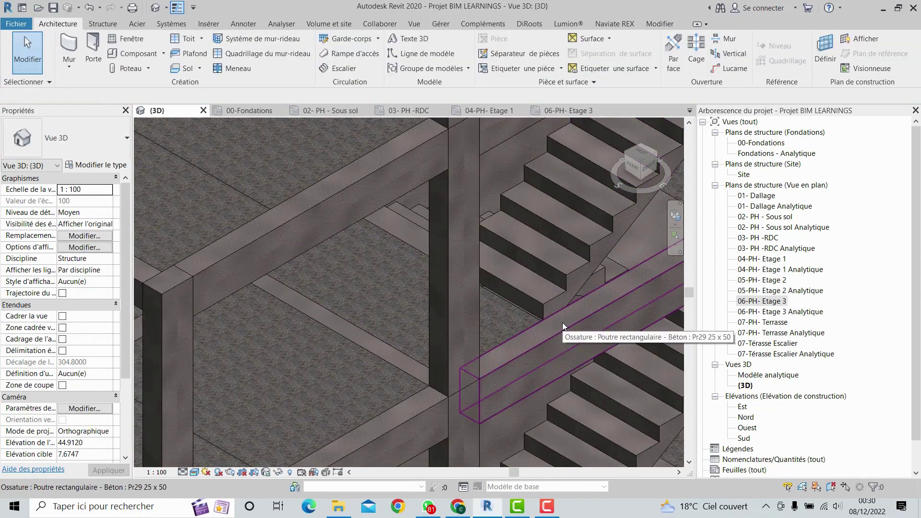
Open the boundary of the Dallage 15 cm slab at the 05-PH- Etage 2 stair foot and shorten its stair-side edge to 1.20 m
shift+middle_drag(562, 323, 363, 344)
scroll(539, 381, up, 5)
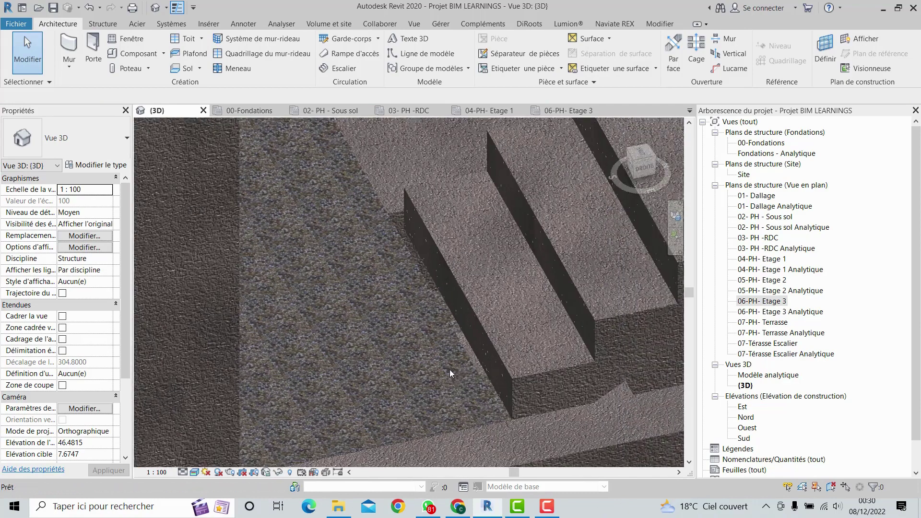
double_click(406, 243)
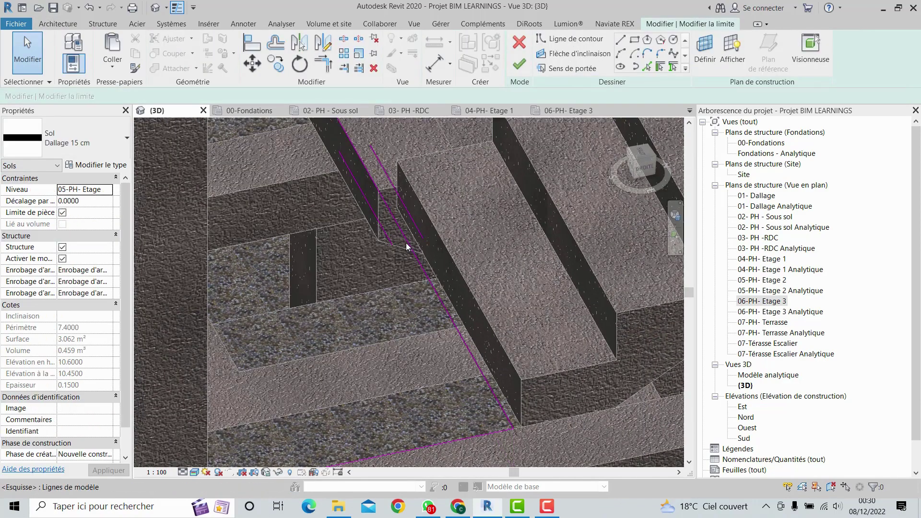
scroll(426, 313, up, 3)
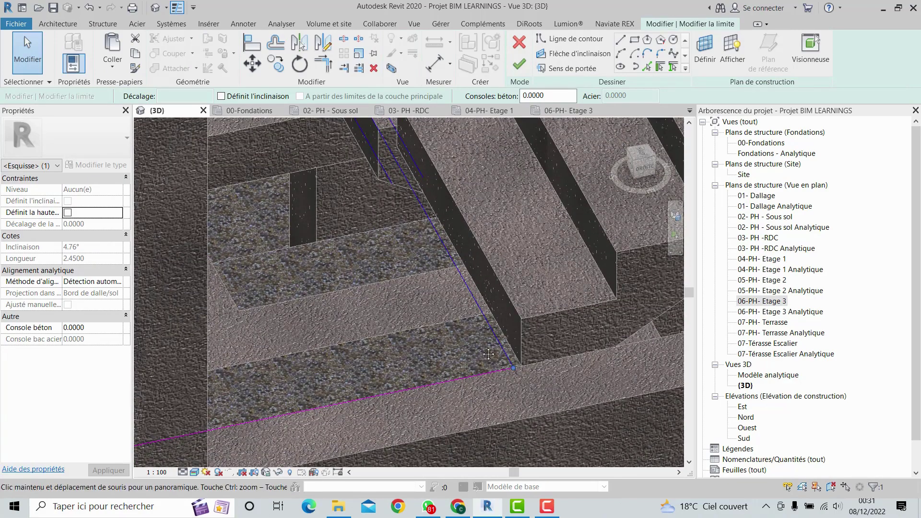
middle_drag(488, 354, 522, 395)
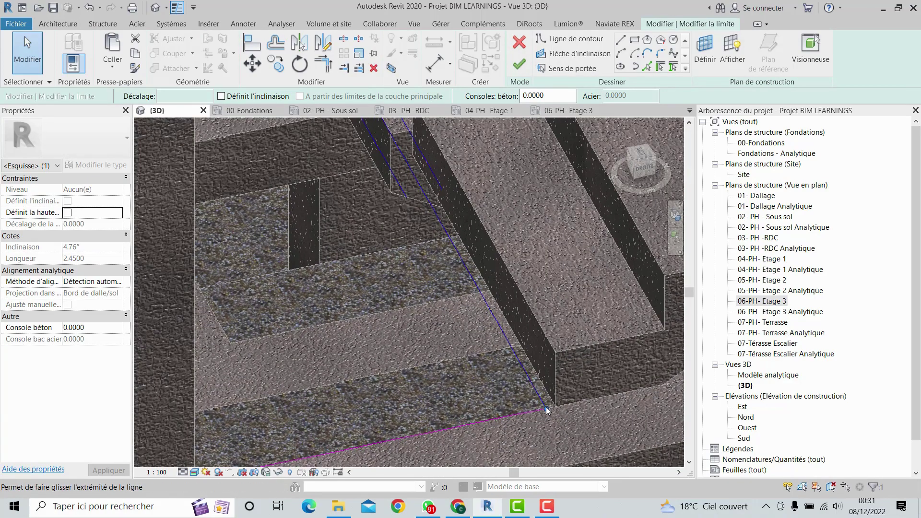
key(Escape)
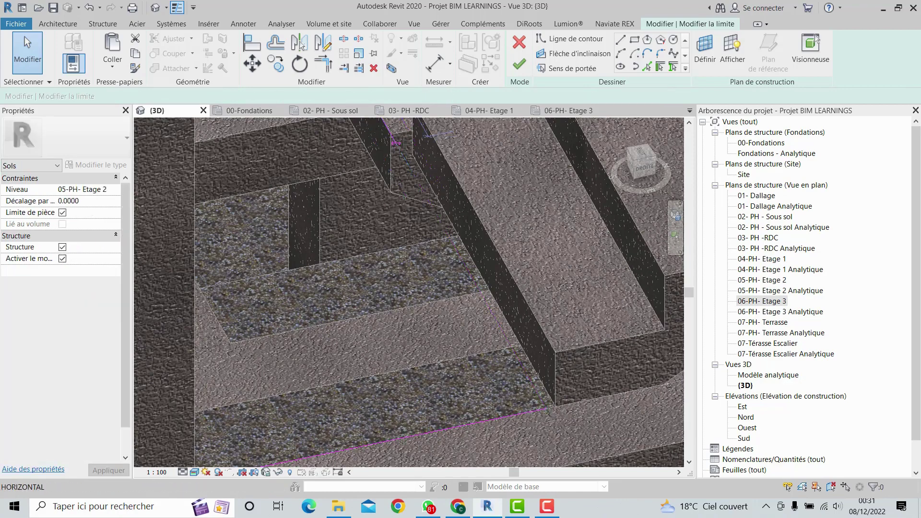
click(421, 205)
scroll(503, 206, down, 2)
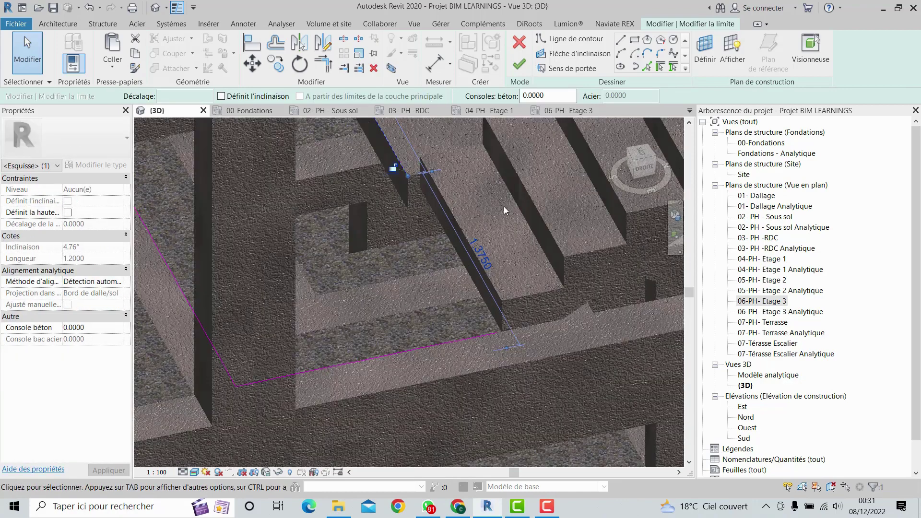
Draw boundary lines from the shortened edge to the first step's face and along it to the beam edge, and finish the slab boundary
click(620, 40)
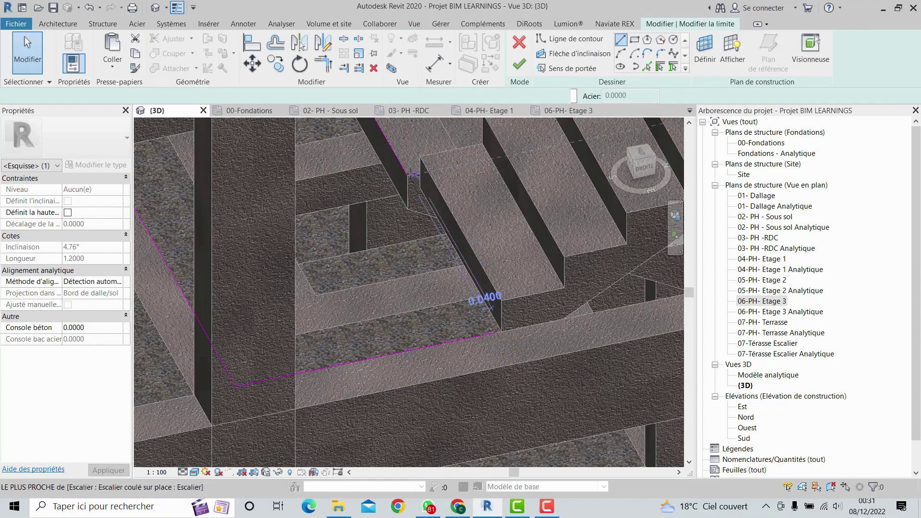
scroll(412, 174, up, 3)
click(402, 185)
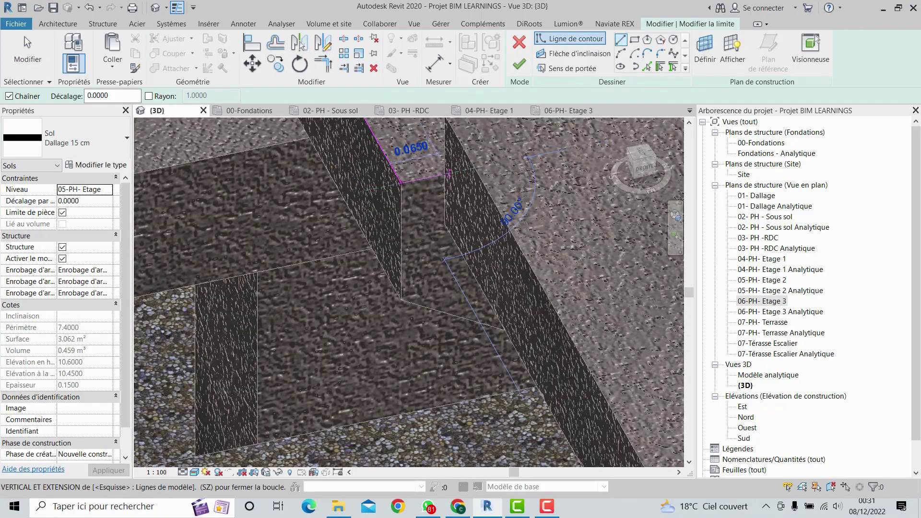
click(445, 175)
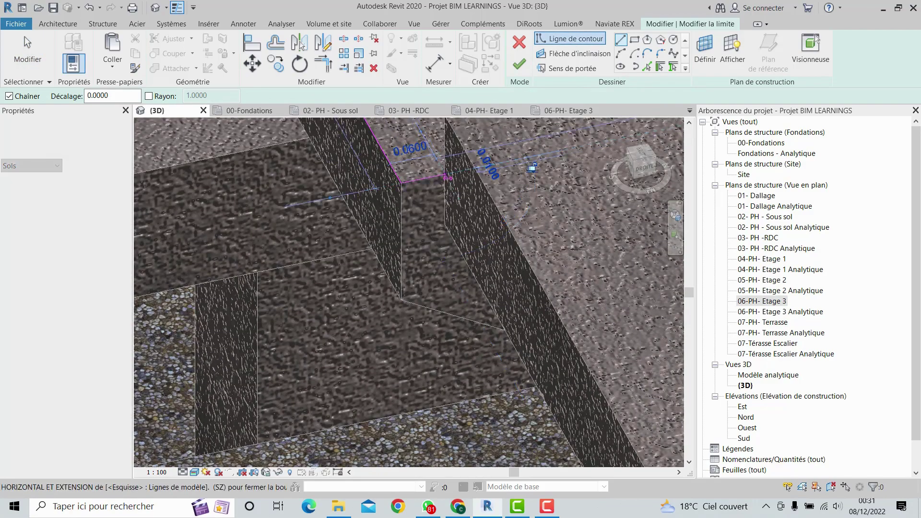
scroll(485, 251, down, 4)
middle_drag(473, 237, 441, 184)
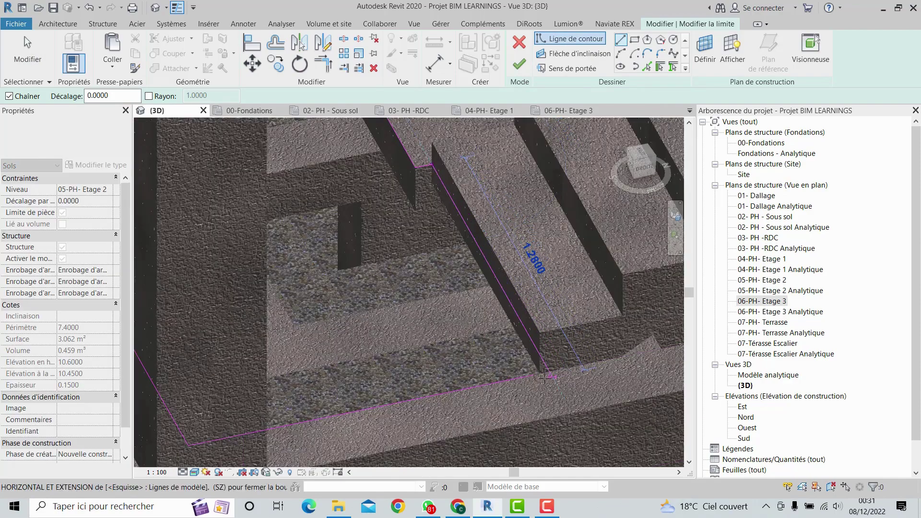
scroll(518, 356, up, 4)
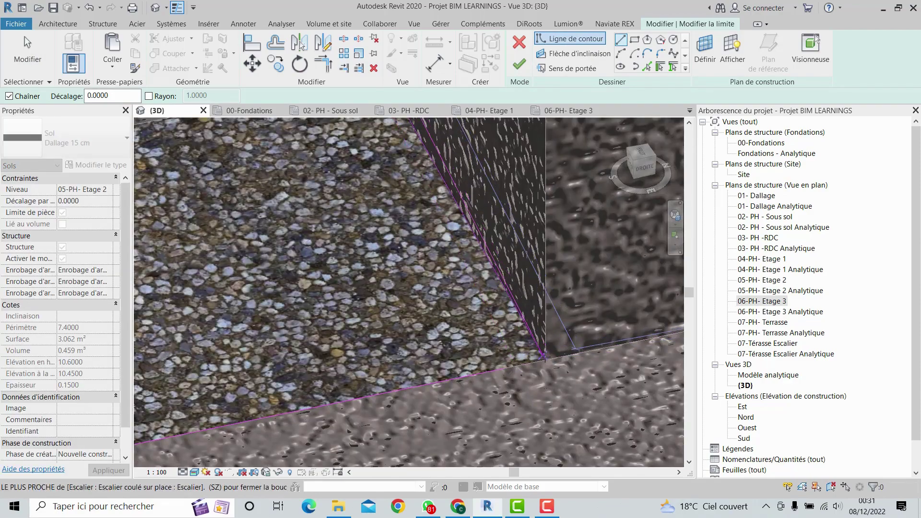
click(545, 360)
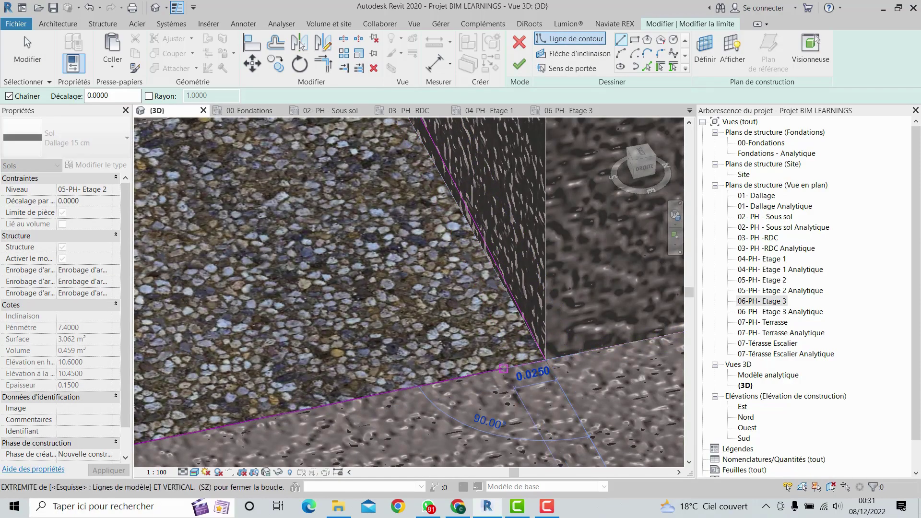
key(Escape)
scroll(506, 367, down, 3)
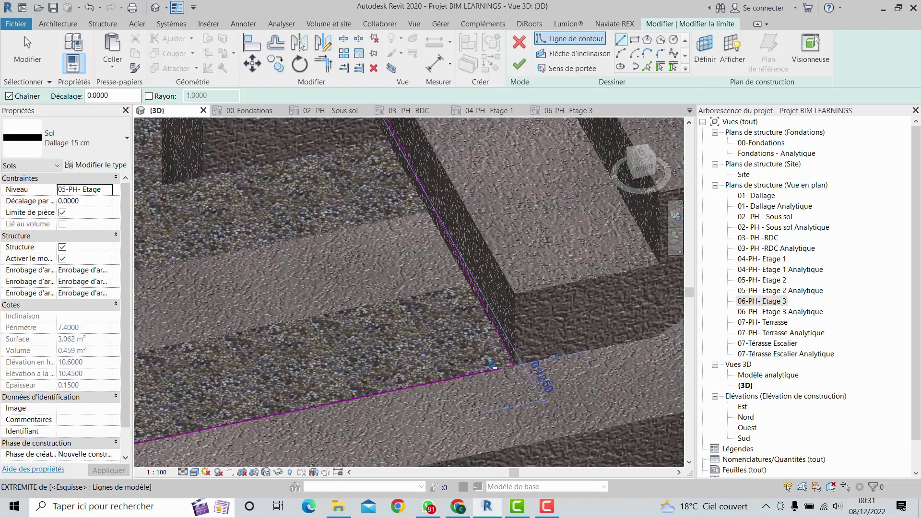
click(520, 66)
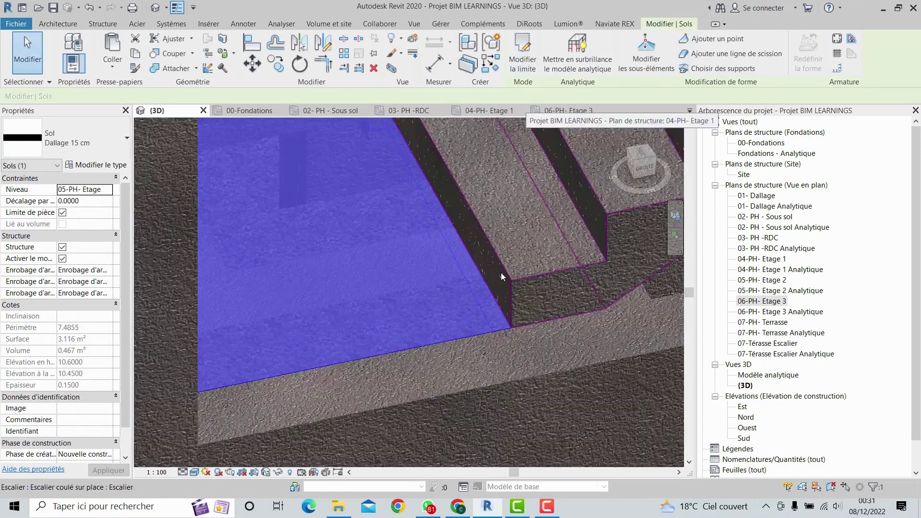
scroll(499, 276, down, 3)
key(Escape)
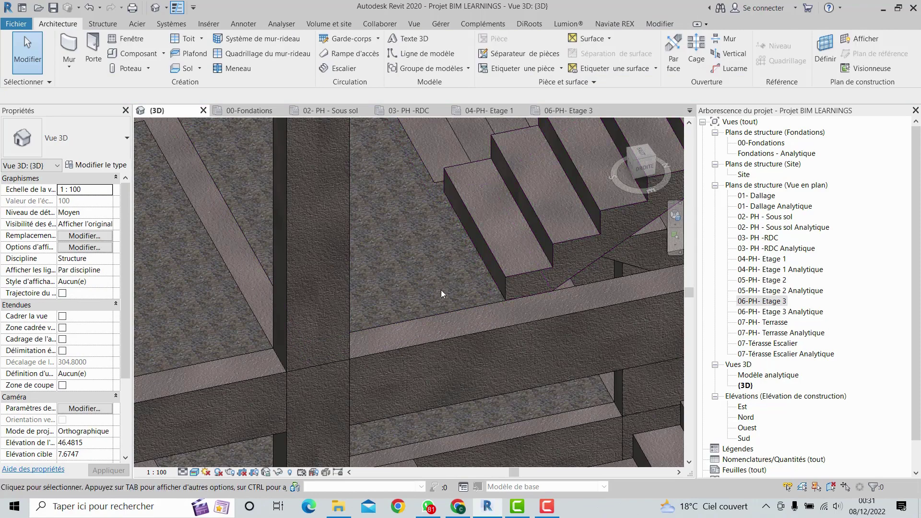
Examine the stairs from the upper floors down to the basement against the surrounding slabs, beams and columns
scroll(441, 294, down, 5)
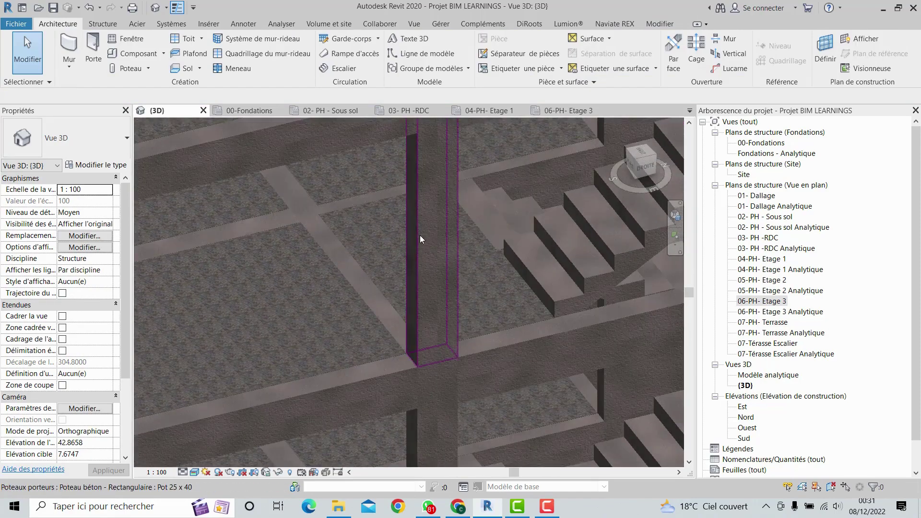
click(418, 236)
shift+middle_drag(475, 293, 459, 240)
key(Escape)
scroll(459, 239, up, 6)
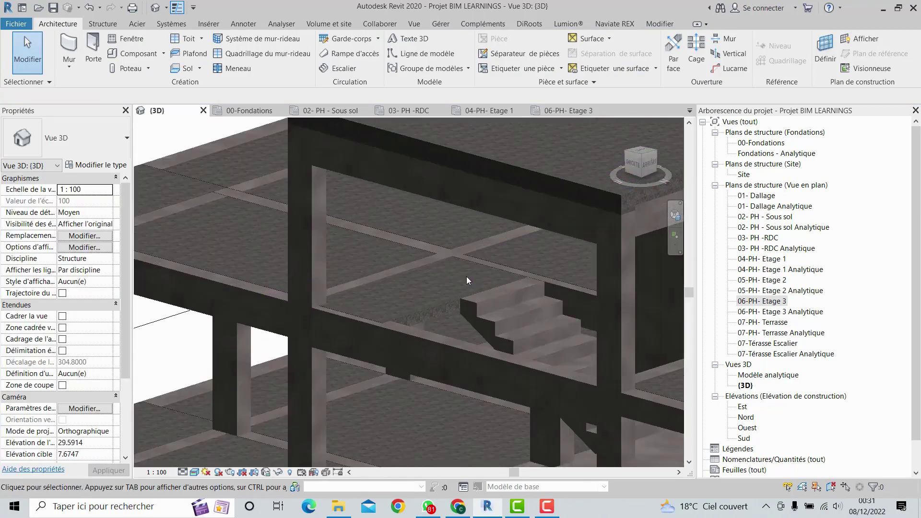
scroll(466, 276, up, 5)
scroll(463, 277, down, 6)
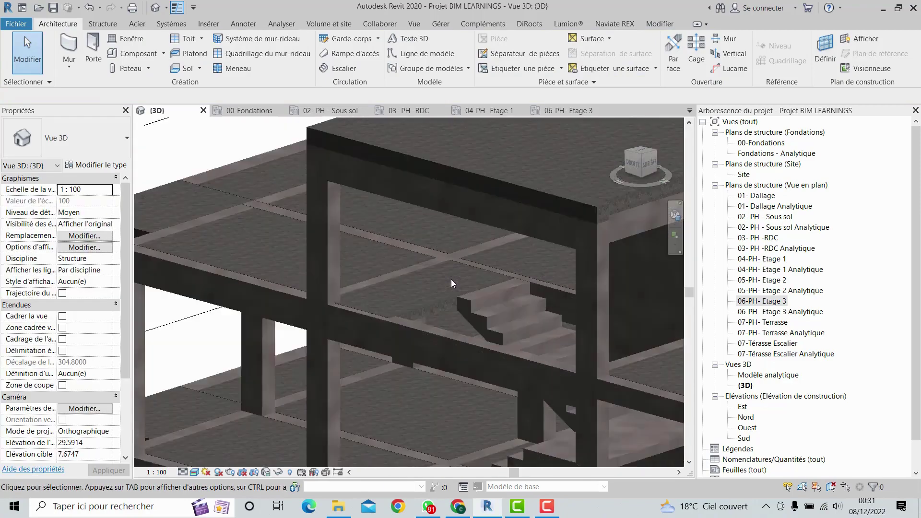
scroll(451, 280, down, 5)
shift+middle_drag(418, 344, 463, 291)
scroll(477, 295, up, 3)
scroll(476, 293, down, 2)
middle_drag(455, 367, 408, 188)
scroll(416, 269, up, 1)
scroll(415, 266, up, 4)
scroll(393, 254, down, 2)
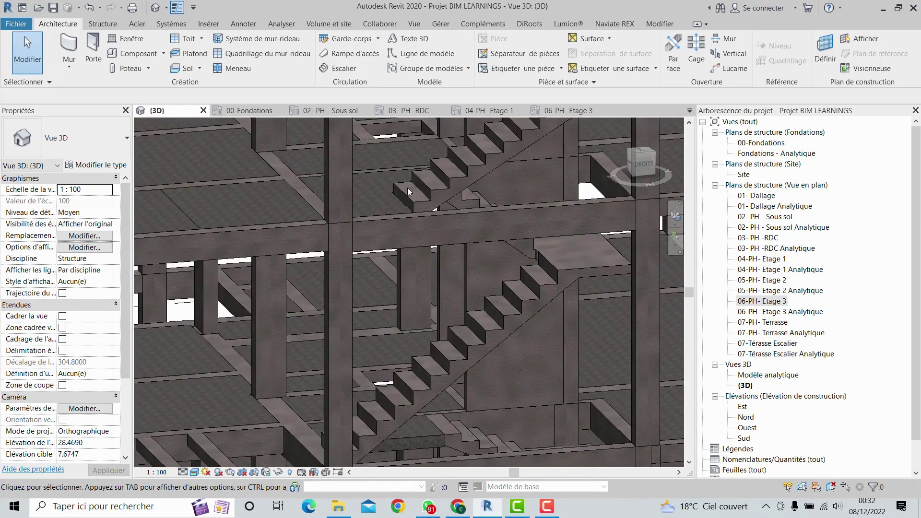
scroll(442, 260, down, 4)
middle_drag(444, 332, 451, 375)
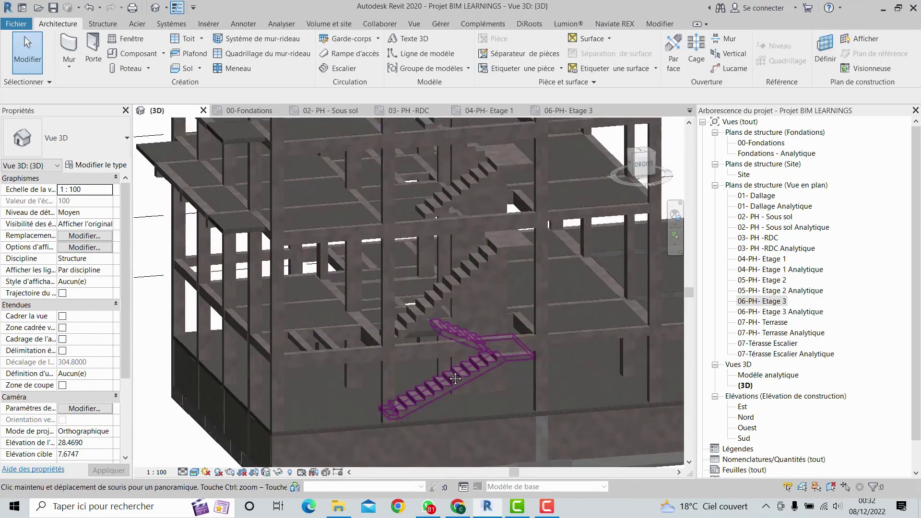
Enable treads and risers in the Nez de marche 25 mm run type of the stair between 02- PH - Sous sol and 03- PH -RDC
click(465, 280)
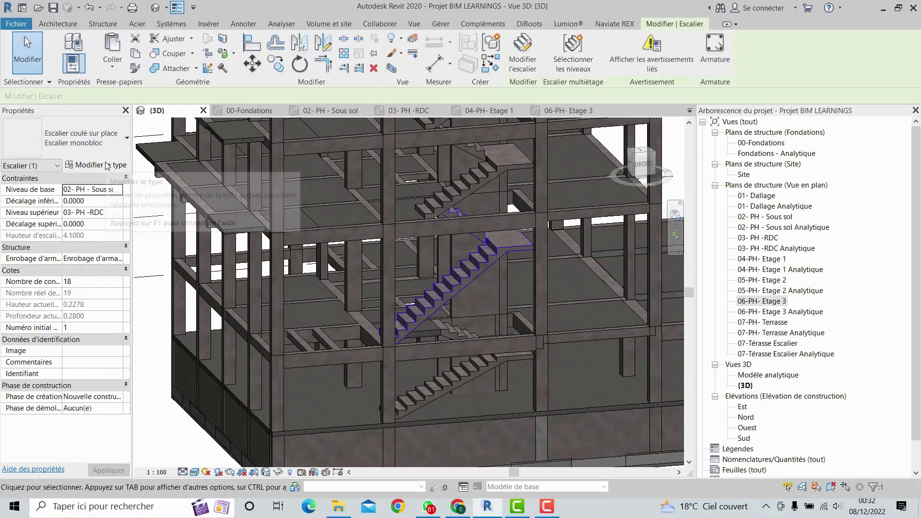
click(106, 166)
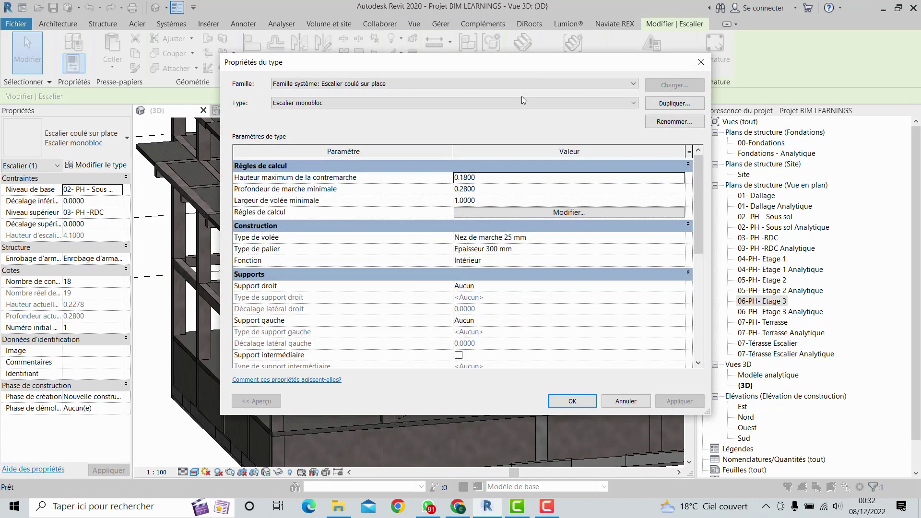
drag(531, 72, 439, 54)
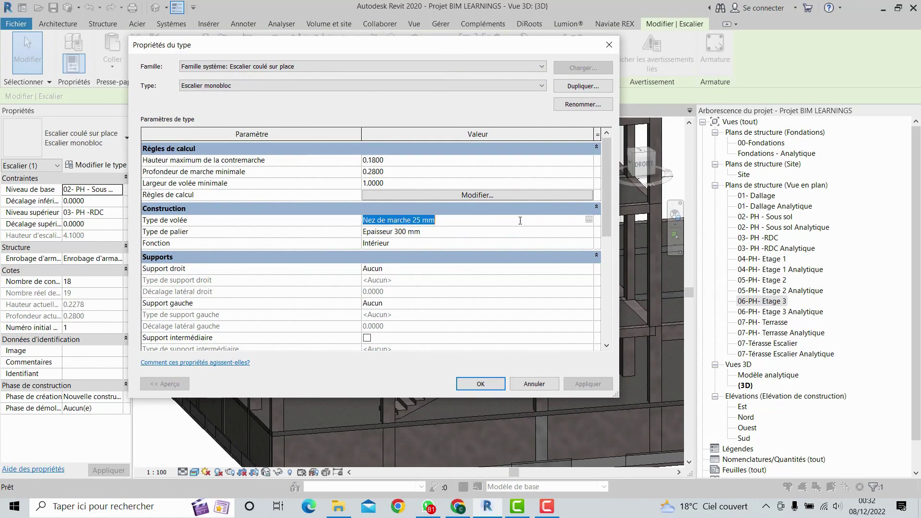
click(588, 221)
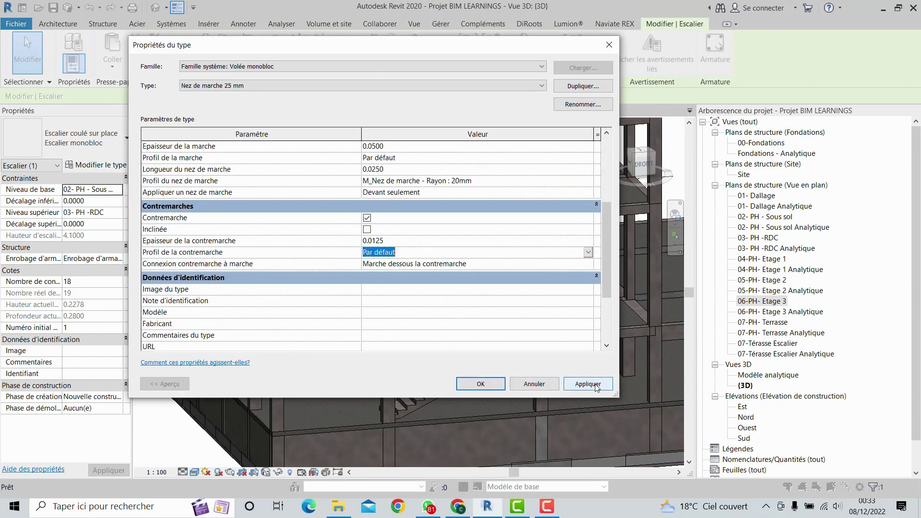
click(481, 384)
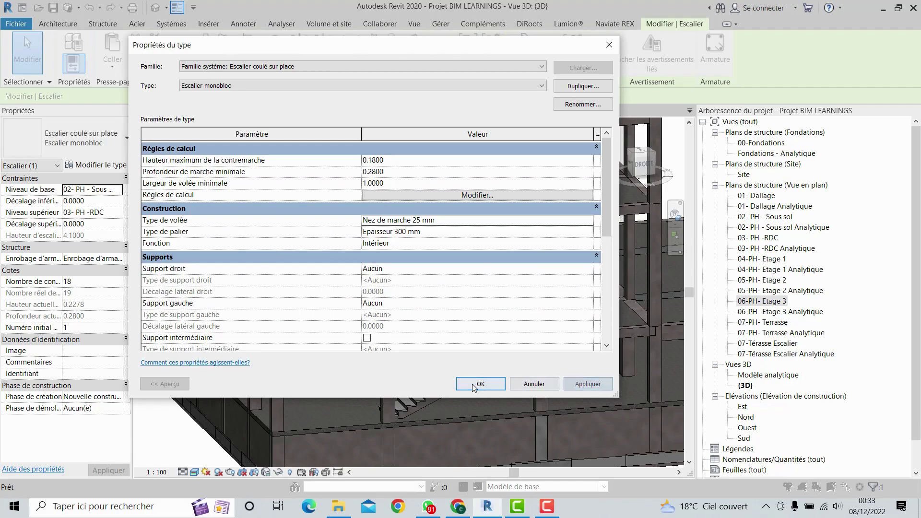
click(472, 386)
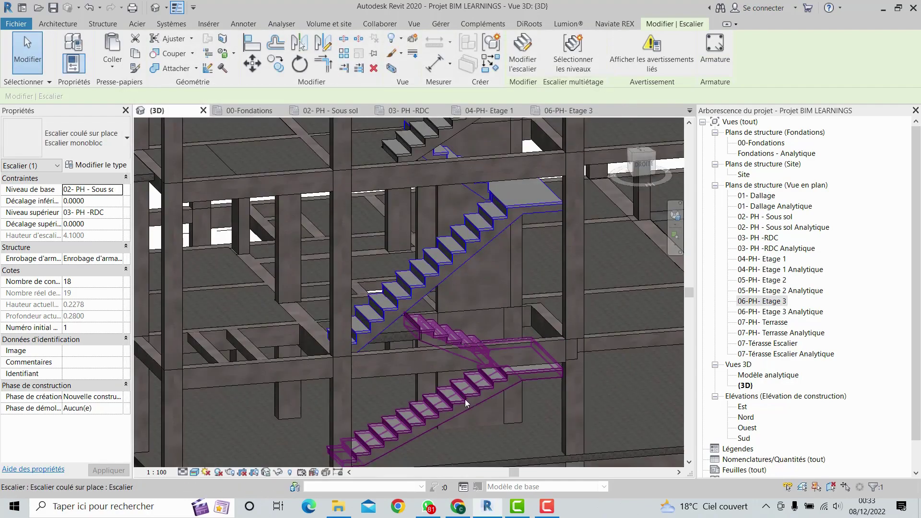
Examine the treads, nosings and risers on the stair flights, especially the first steps above the floor beam
scroll(404, 356, up, 5)
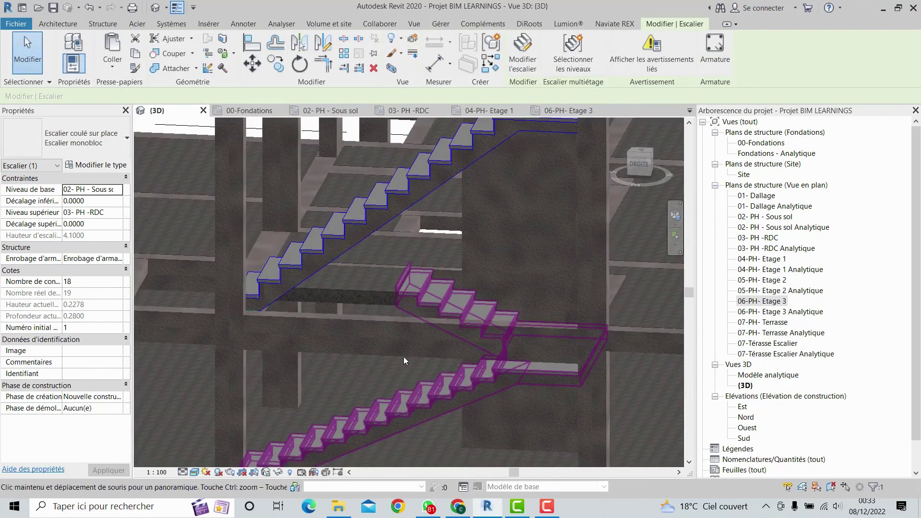
scroll(404, 258, up, 2)
shift+middle_drag(473, 335, 506, 437)
scroll(566, 304, down, 2)
middle_drag(525, 270, 446, 349)
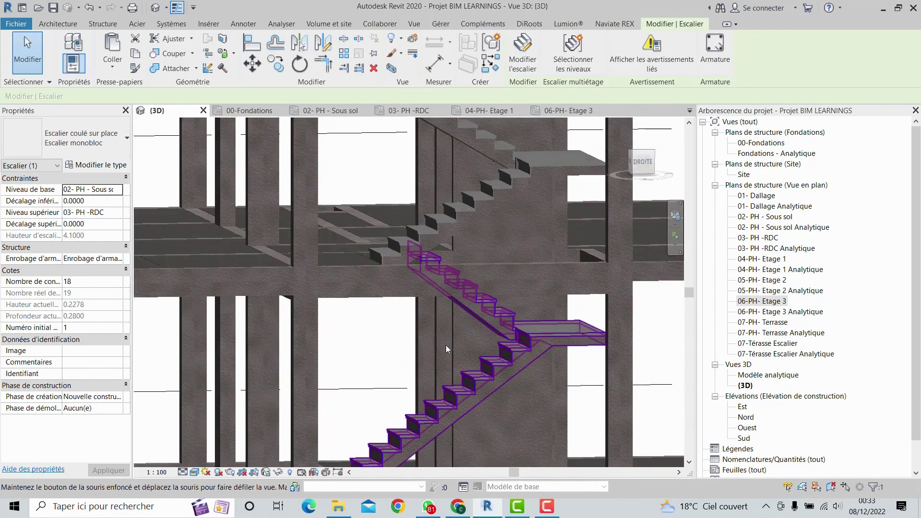
scroll(415, 306, up, 6)
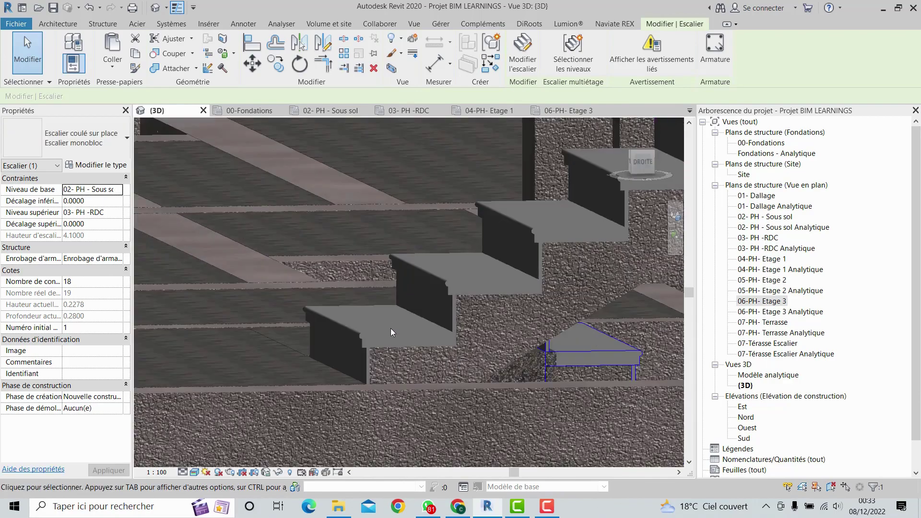
scroll(463, 311, up, 2)
shift+middle_drag(456, 316, 418, 334)
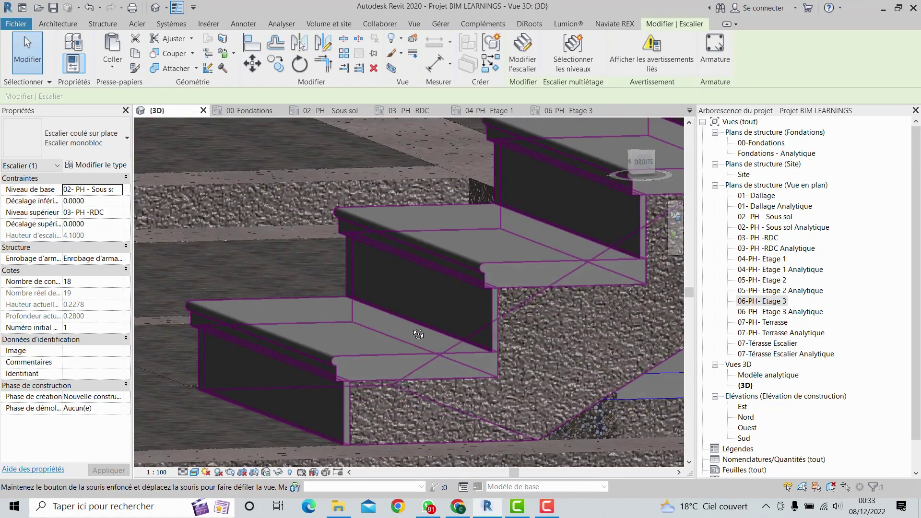
scroll(499, 266, down, 4)
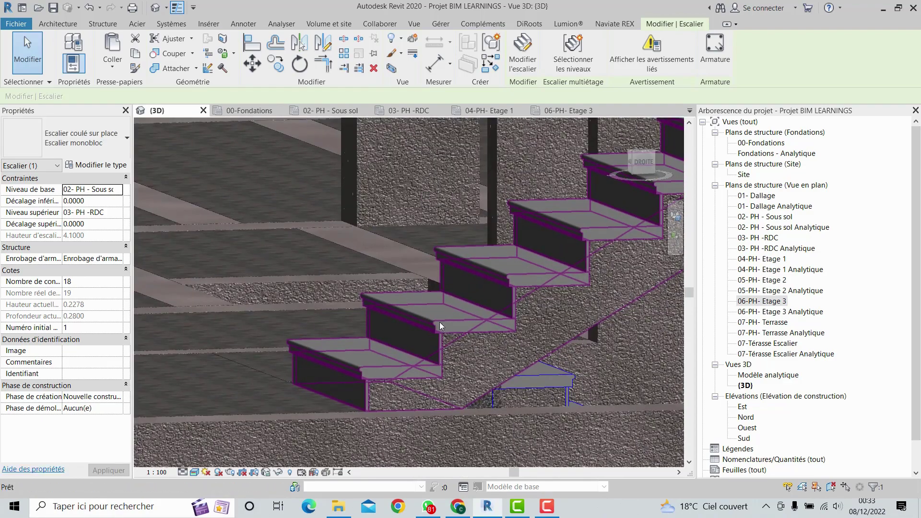
scroll(462, 306, down, 3)
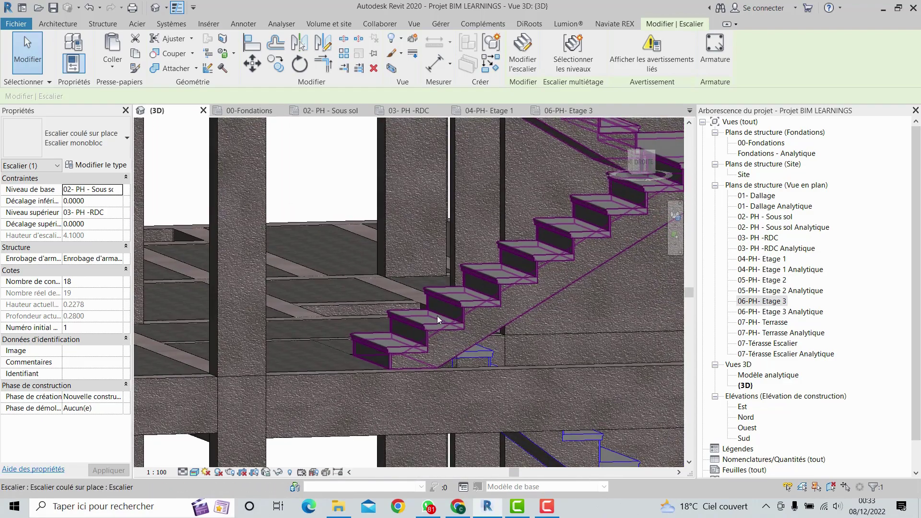
scroll(447, 306, down, 3)
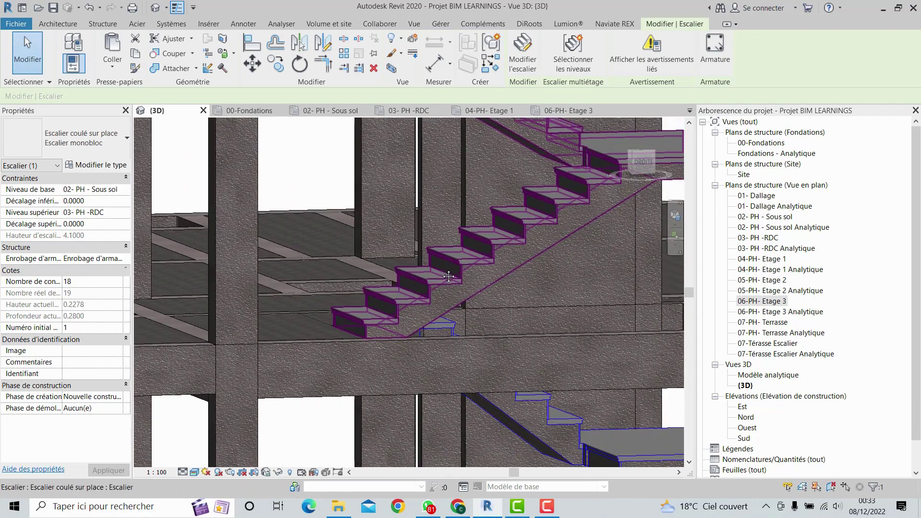
Review the Escalier monobloc type properties and examine the steps of the stair between 03- PH -RDC and 04-PH- Etage 1
click(109, 167)
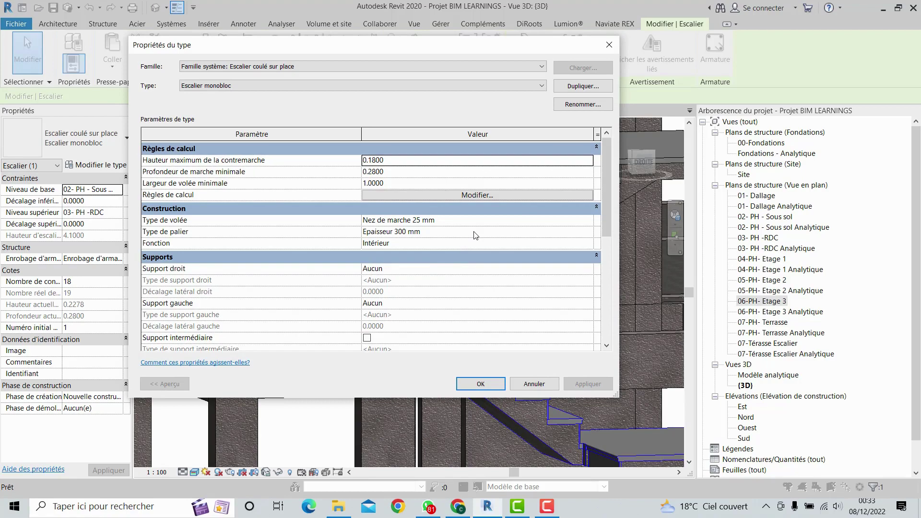
scroll(475, 235, down, 3)
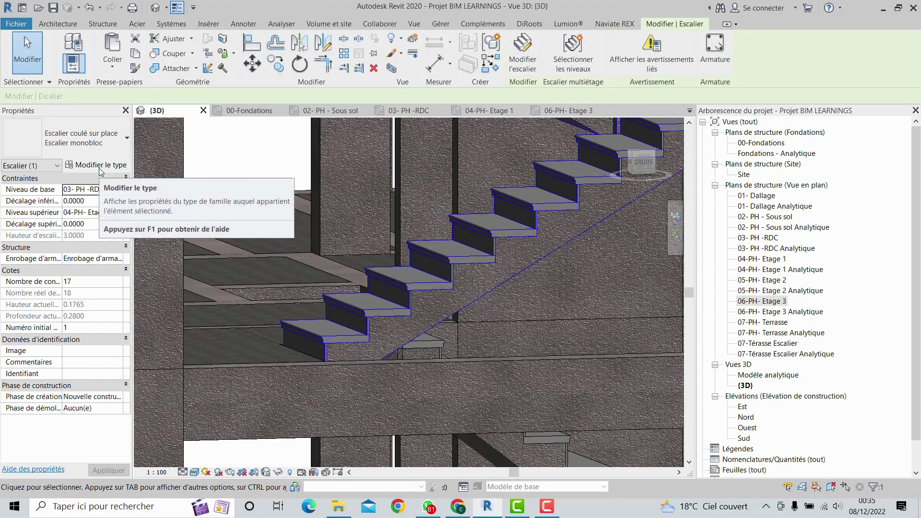
click(95, 164)
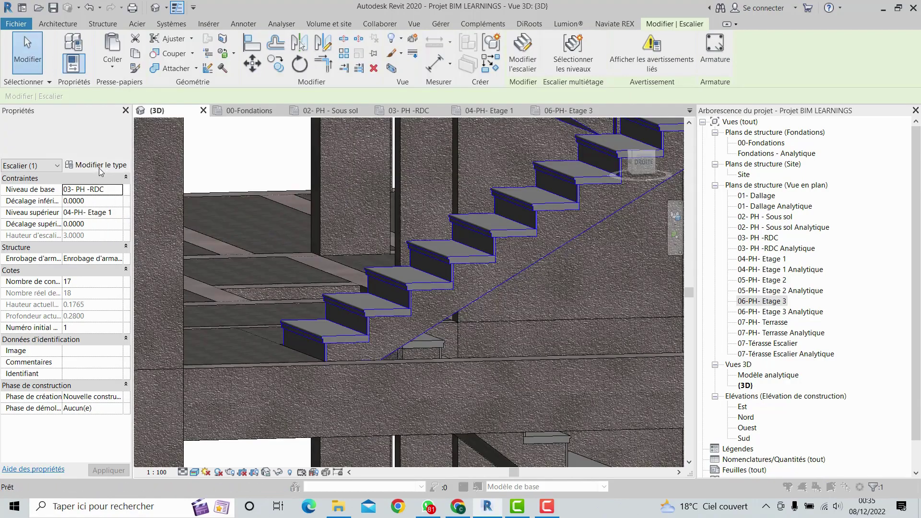
scroll(460, 290, down, 2)
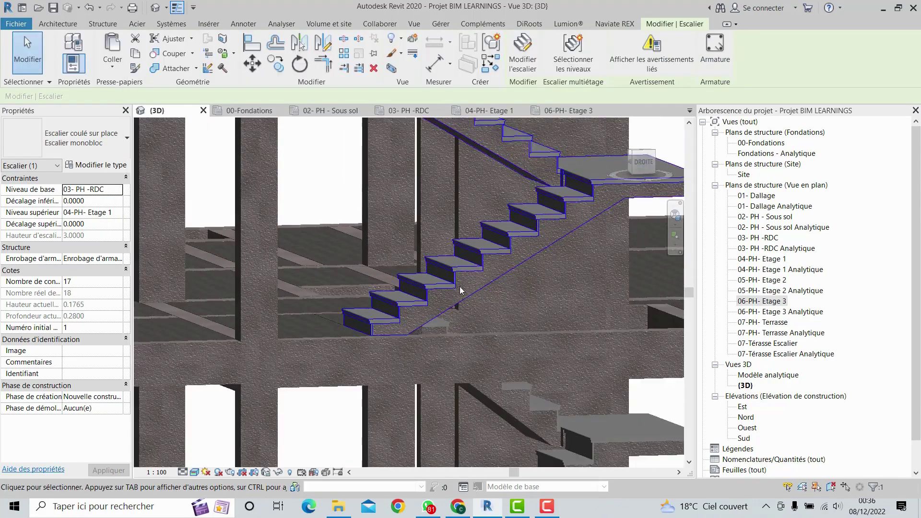
scroll(452, 285, up, 2)
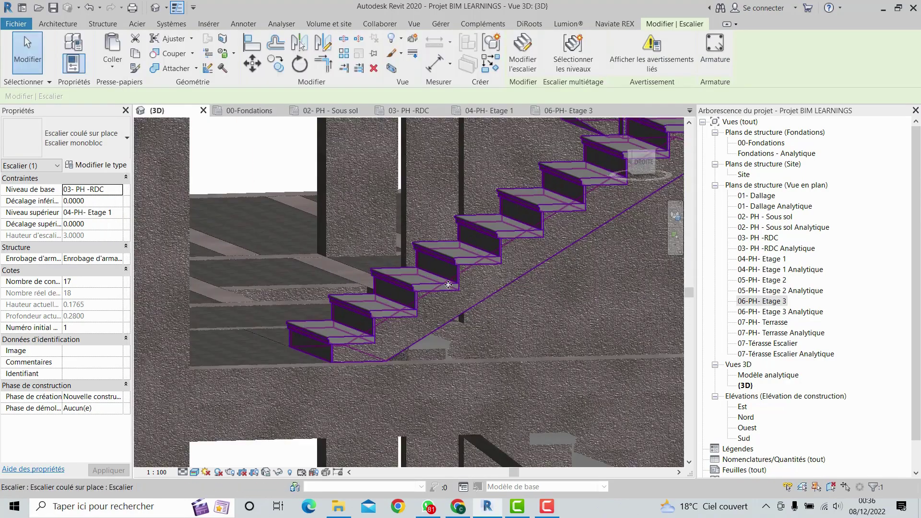
shift+middle_drag(447, 261, 331, 316)
scroll(443, 268, up, 2)
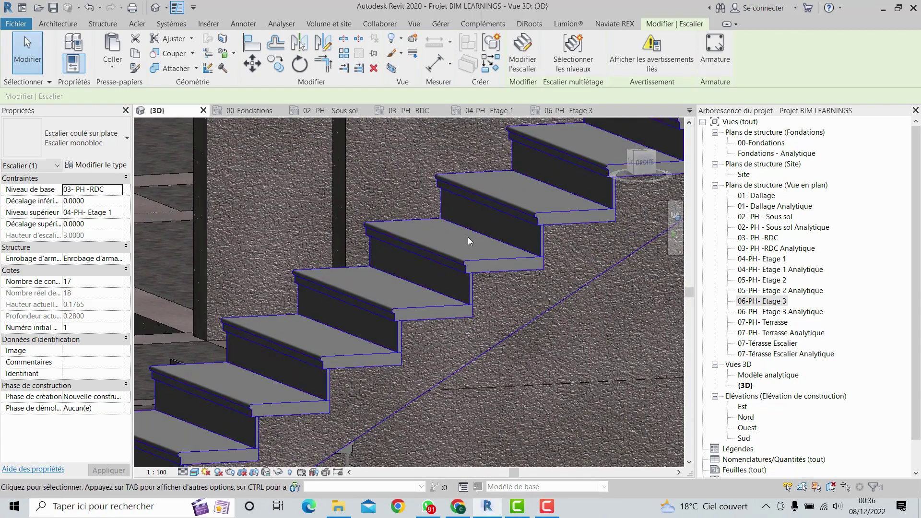
Open the material selection for the treads of the Nez de marche 25 mm run type used by the selected stair
click(99, 165)
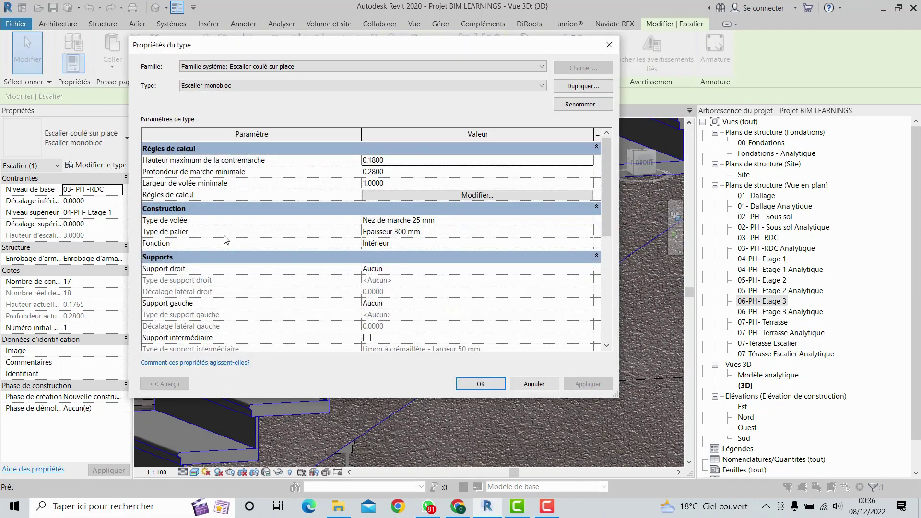
click(513, 221)
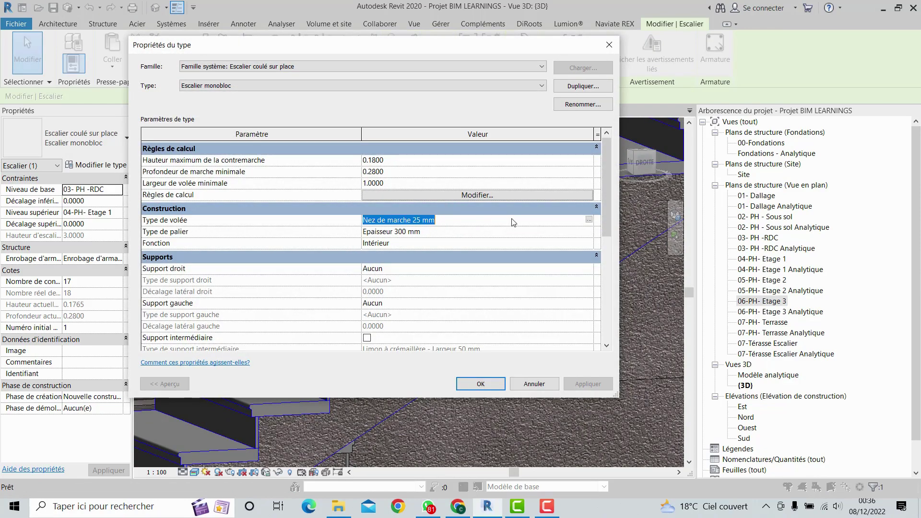
click(589, 220)
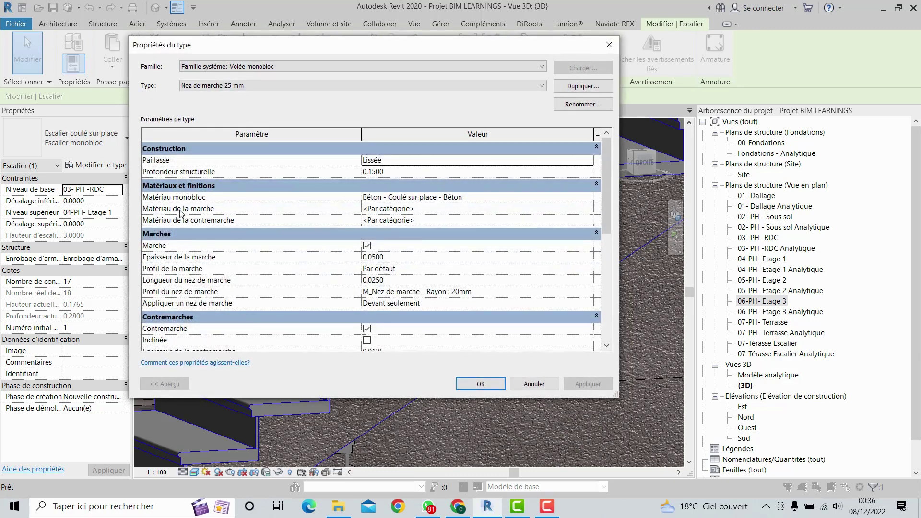
click(398, 209)
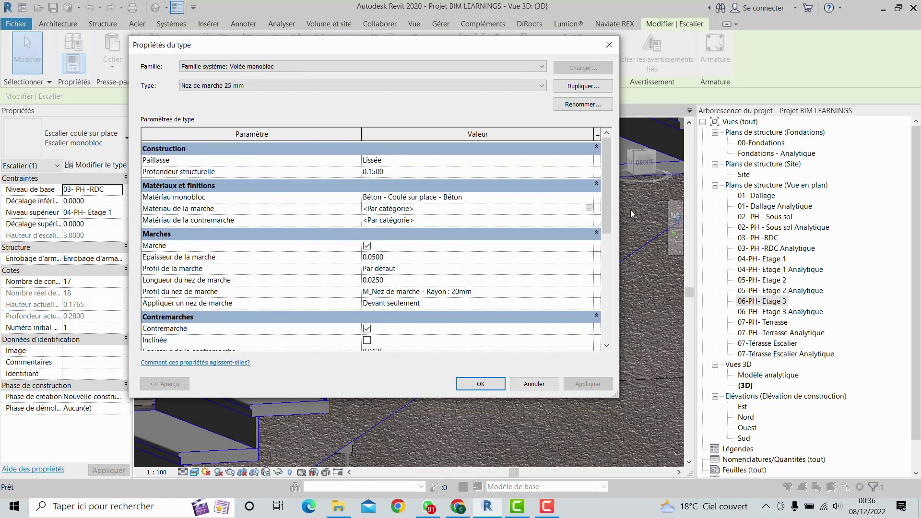
click(589, 209)
click(589, 209)
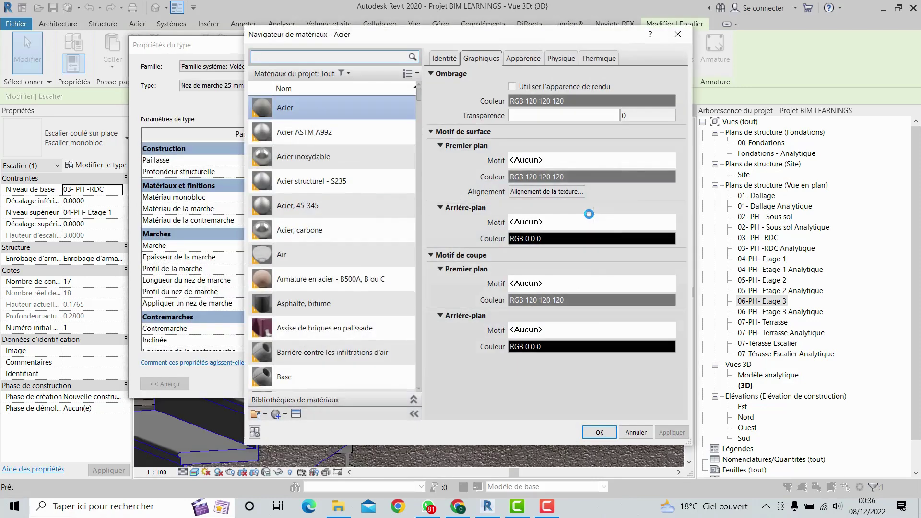
Look through the project materials for a tread finish, including a search for marbre, and clear that search
scroll(290, 250, down, 2)
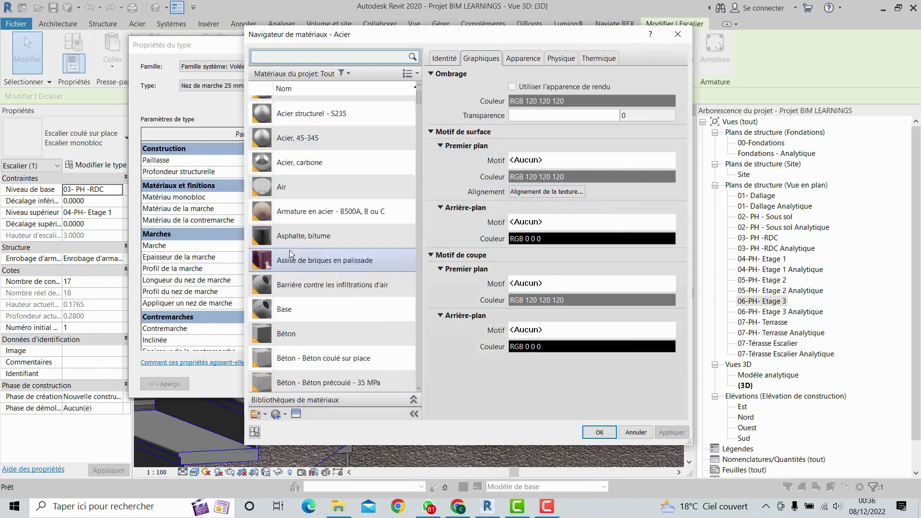
scroll(289, 199, down, 2)
scroll(290, 282, up, 5)
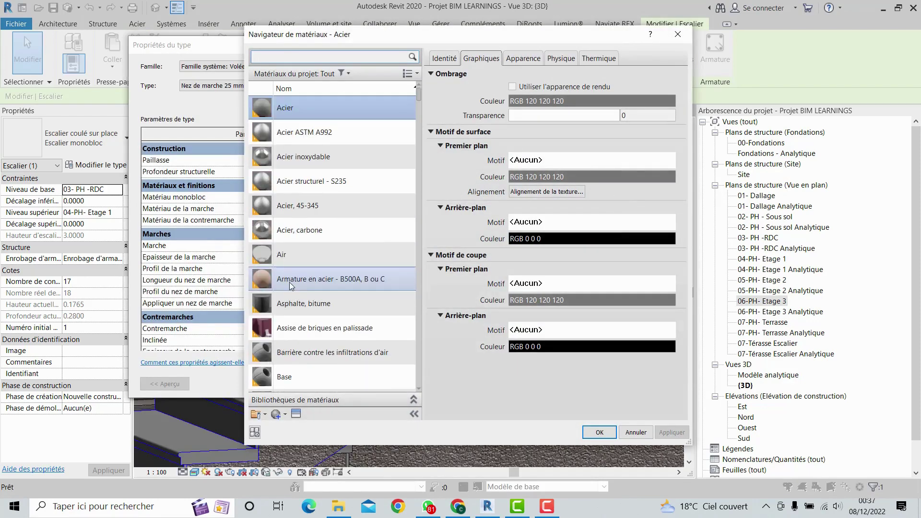
scroll(289, 282, down, 6)
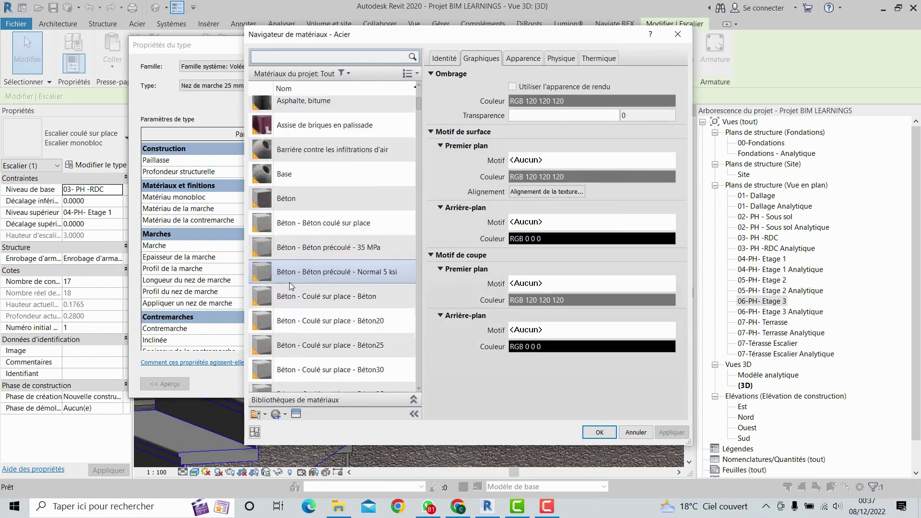
scroll(290, 285, down, 10)
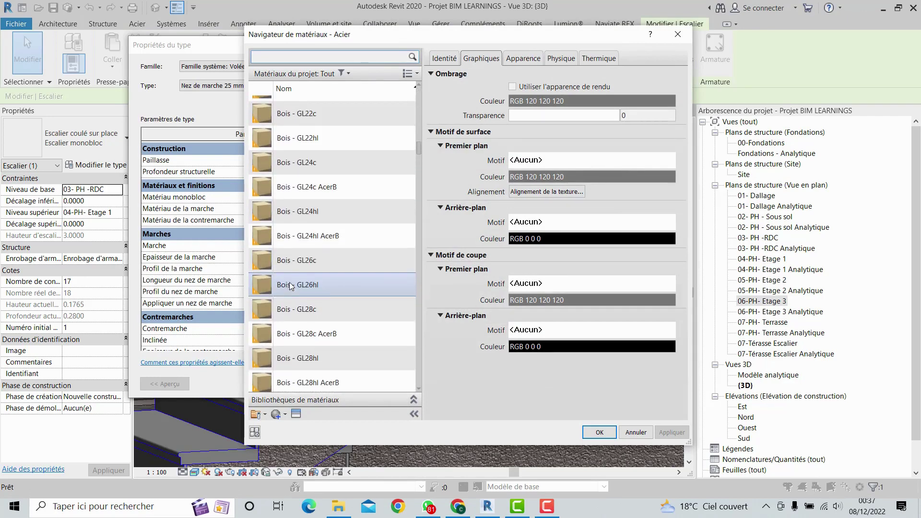
scroll(289, 282, down, 7)
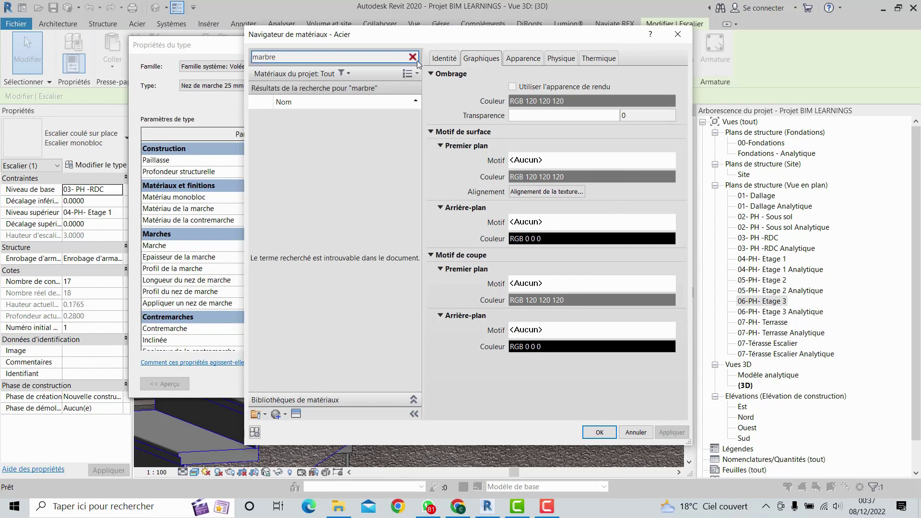
click(412, 57)
scroll(344, 200, down, 15)
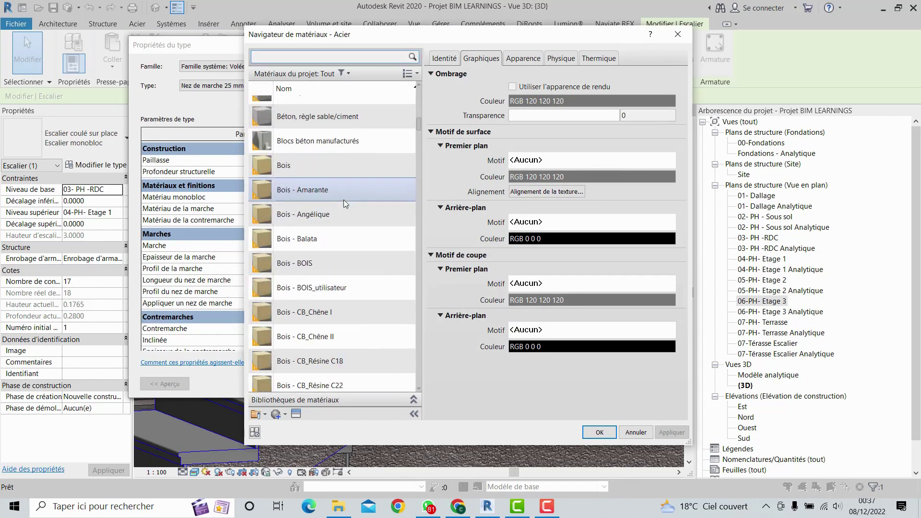
scroll(343, 200, down, 10)
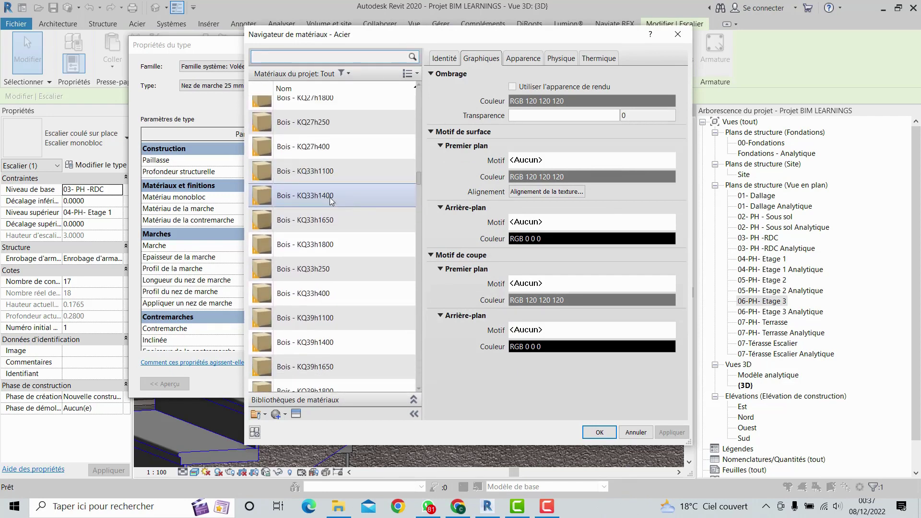
Duplicate the material Bois - KQ33h1400 and name the copy Marbre
click(331, 198)
right_click(330, 198)
click(345, 211)
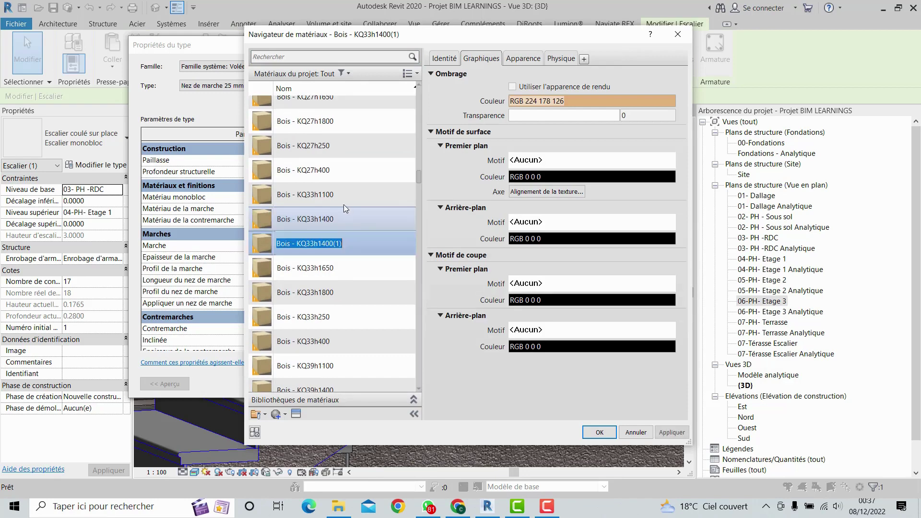
key(BackSpace)
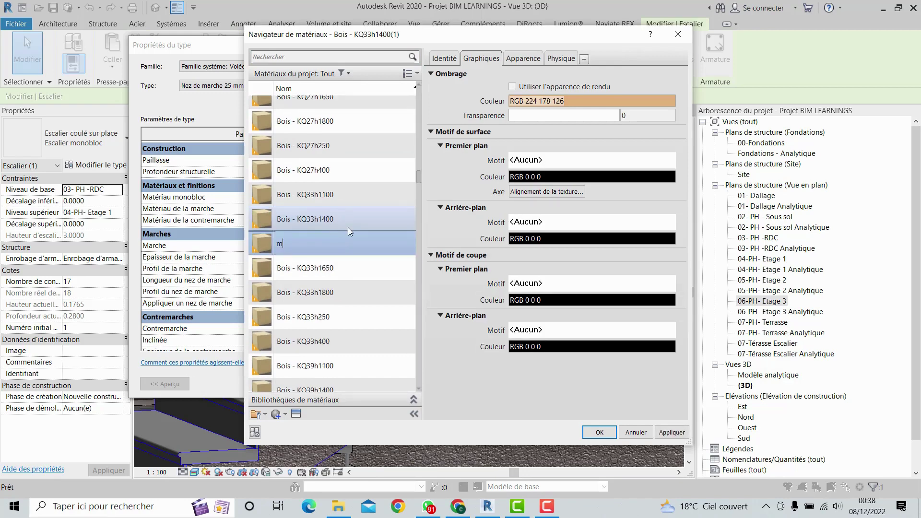
text(Marbre)
key(Return)
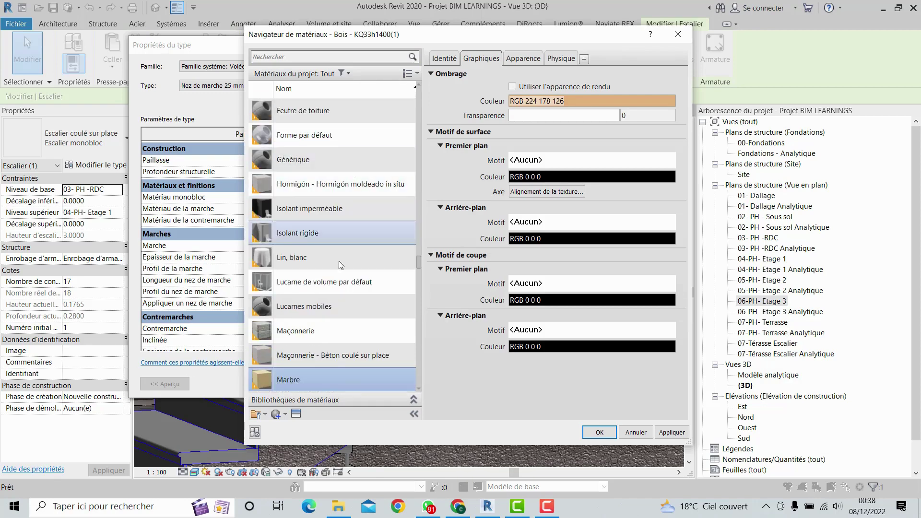
Replace the appearance of Marbre with Carrés 1 po - Mosaïque gris from the Céramique category of the Bibliothèque d'apparences
right_click(333, 378)
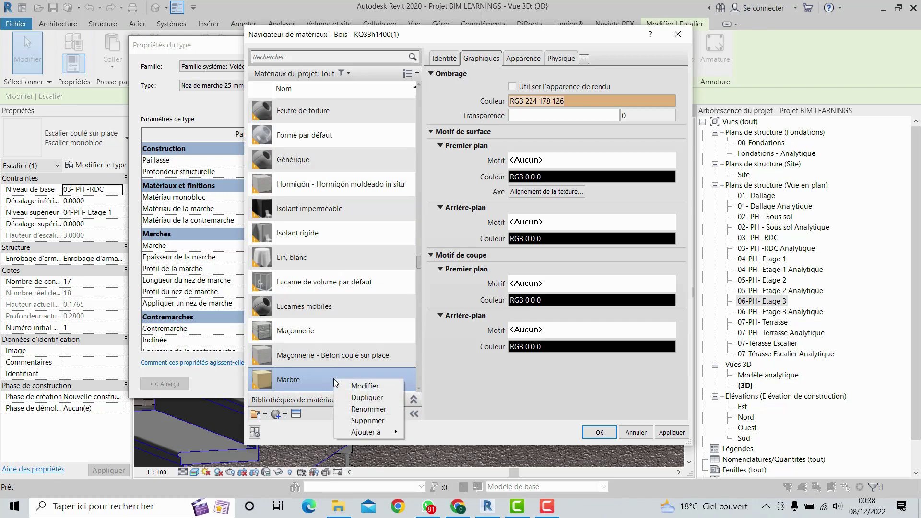
click(319, 380)
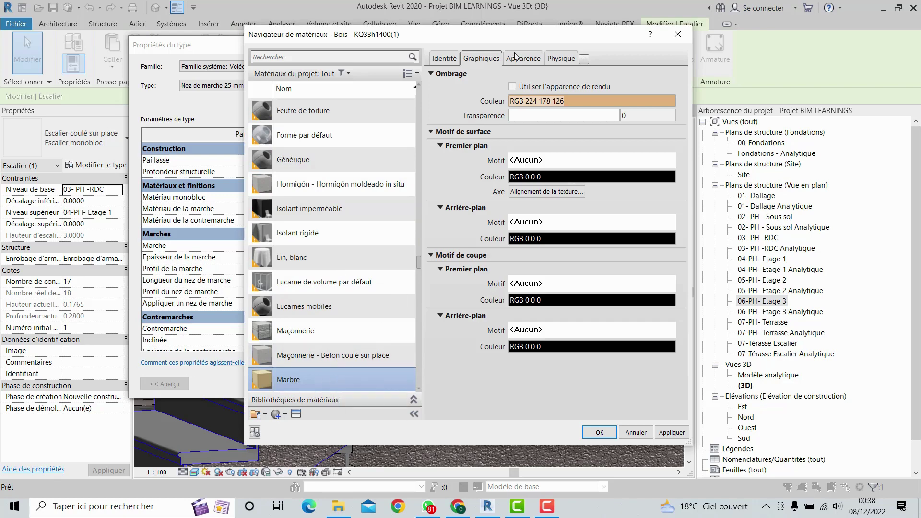
click(515, 56)
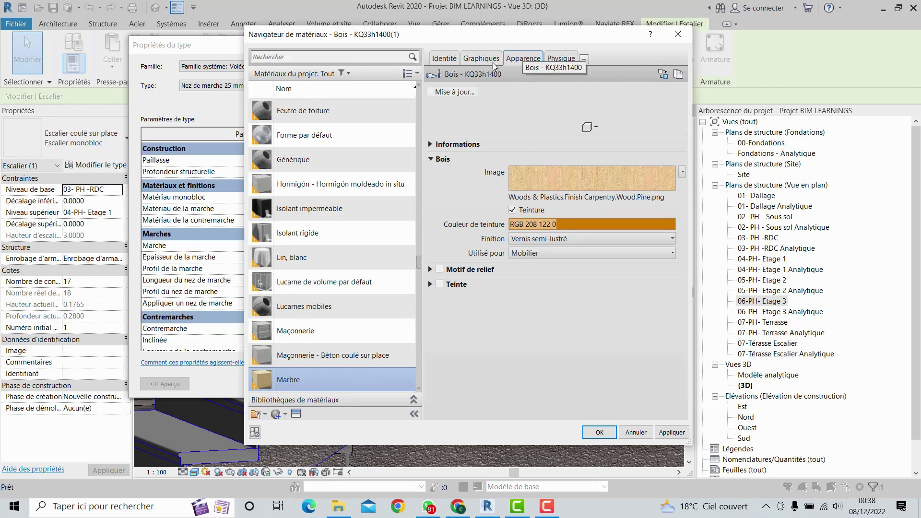
click(663, 74)
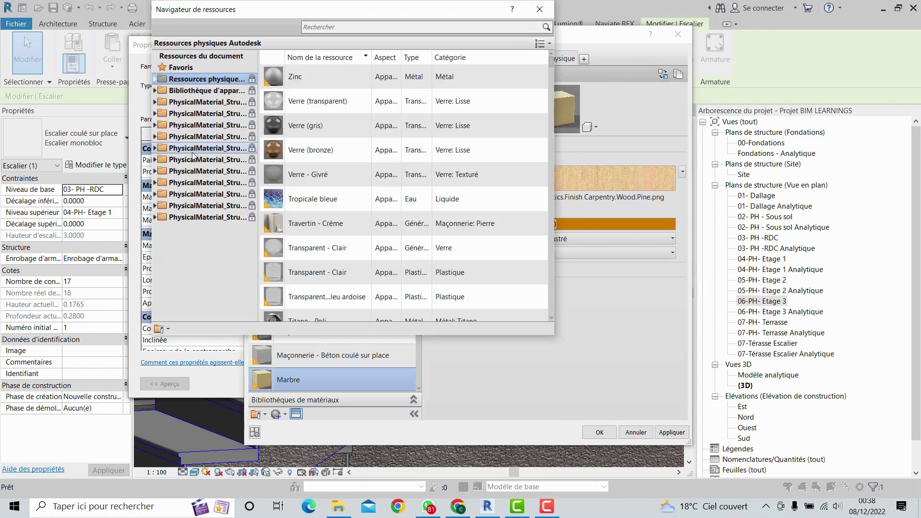
click(155, 90)
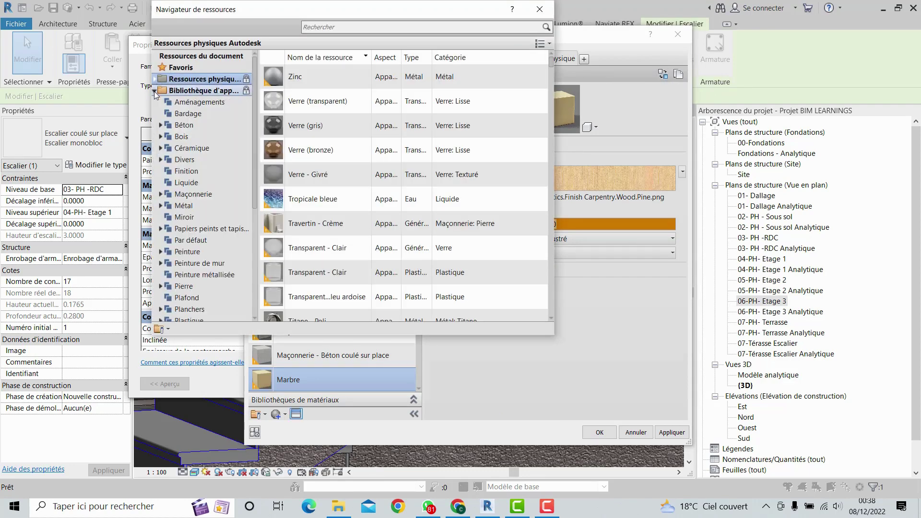
click(176, 150)
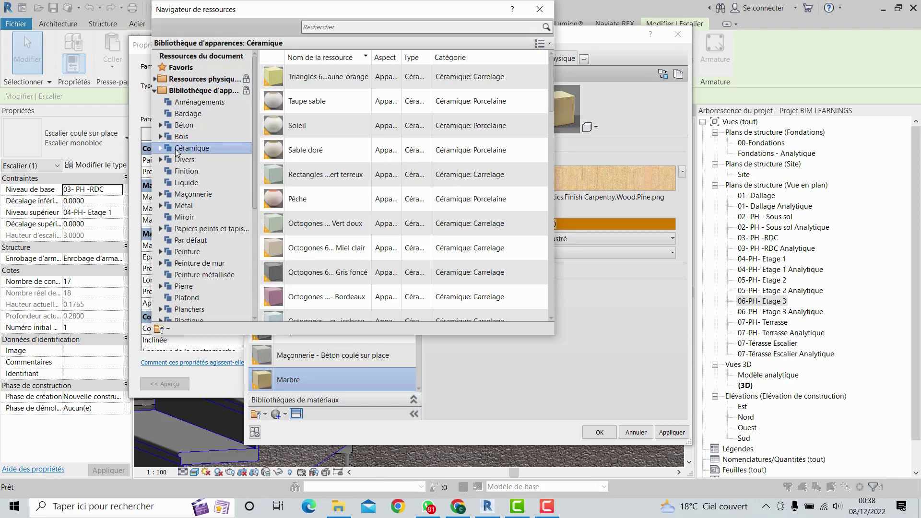
scroll(307, 149, down, 3)
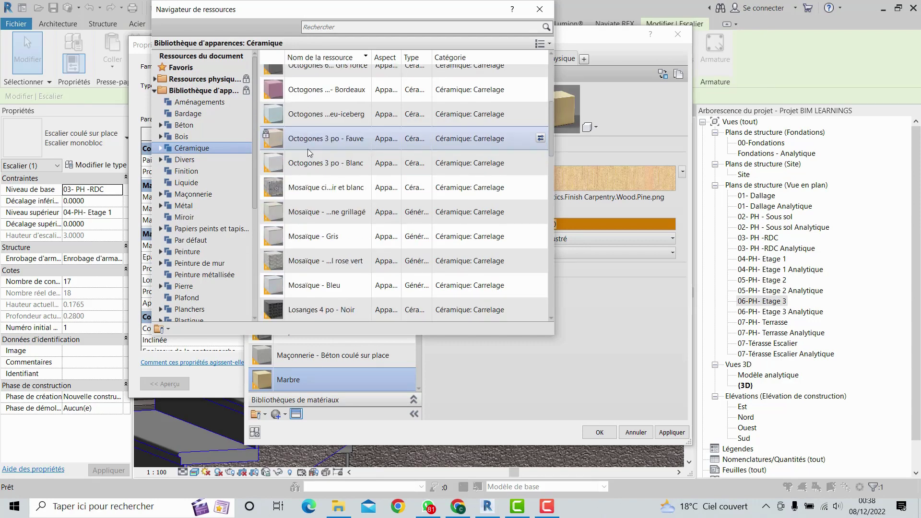
scroll(310, 159, down, 3)
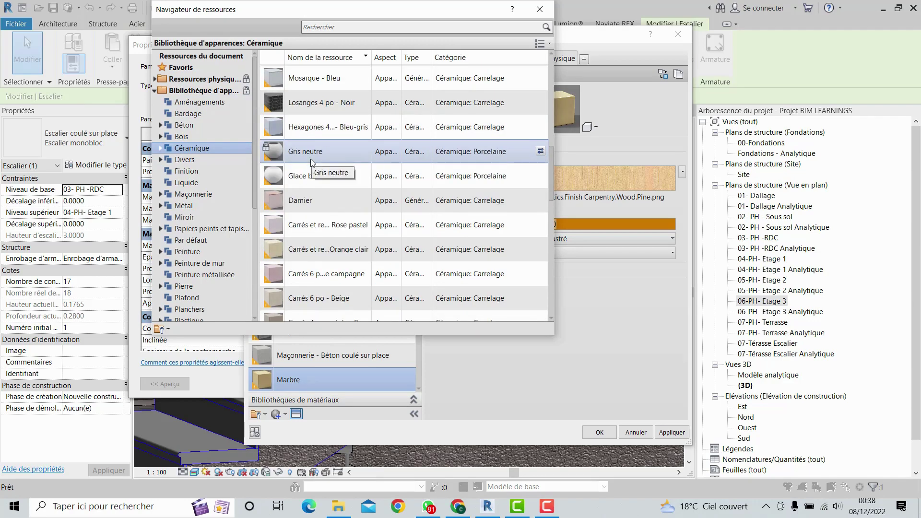
scroll(310, 159, down, 5)
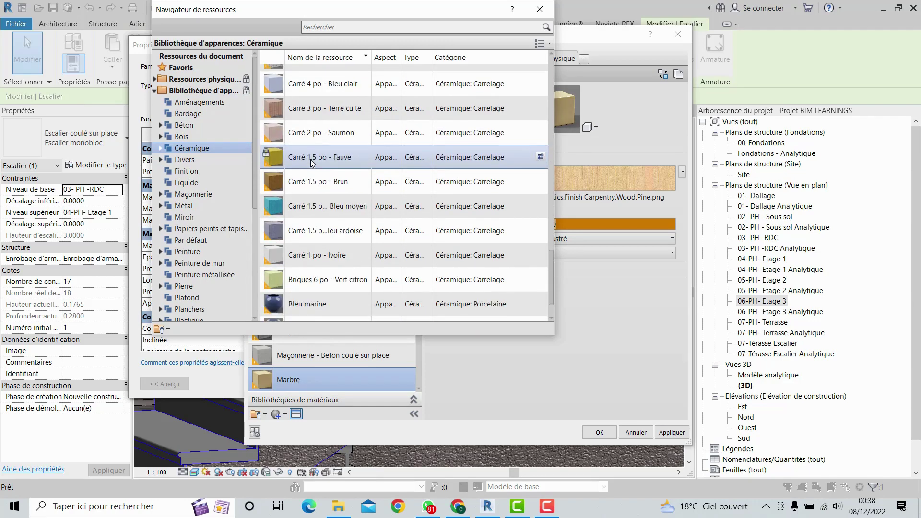
scroll(309, 159, down, 2)
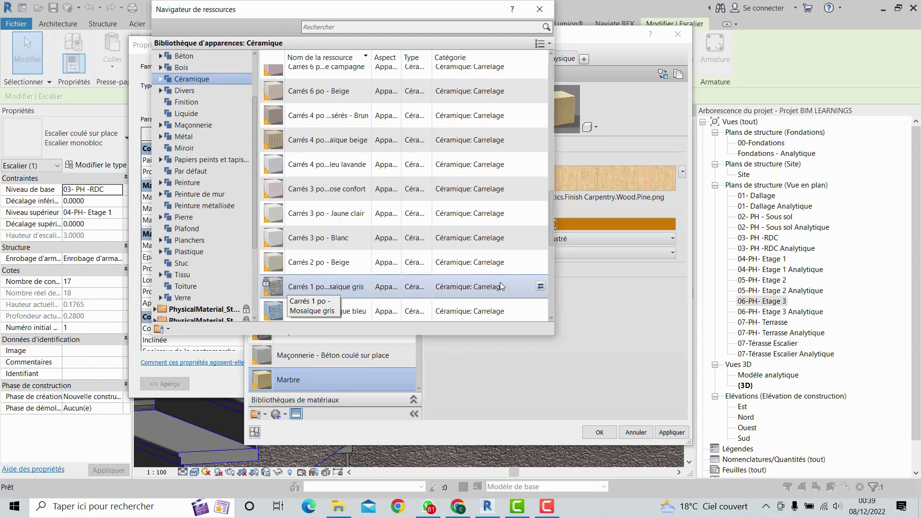
click(540, 287)
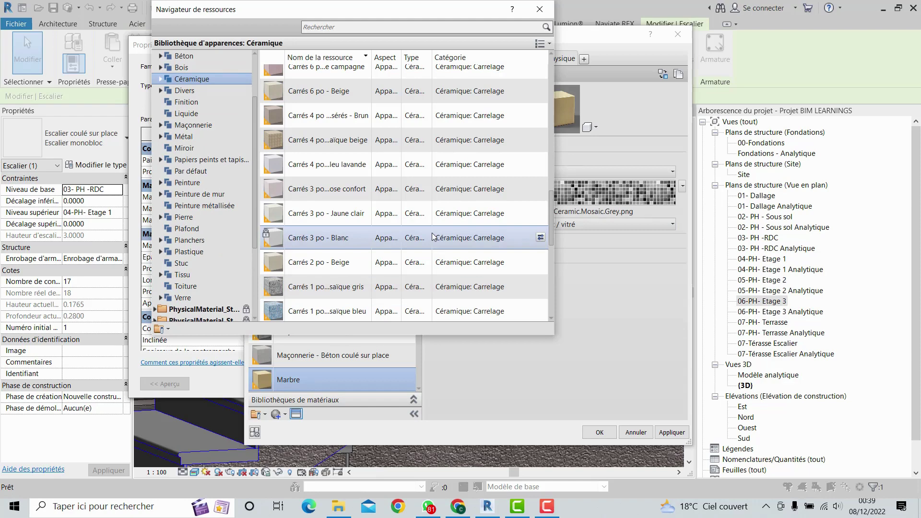
Try the Céramique appearances Briques 6 po - Vert citron, Carrés 4 po - Mosaïque beige and the brown Carrés 4 po on Marbre
scroll(433, 237, down, 5)
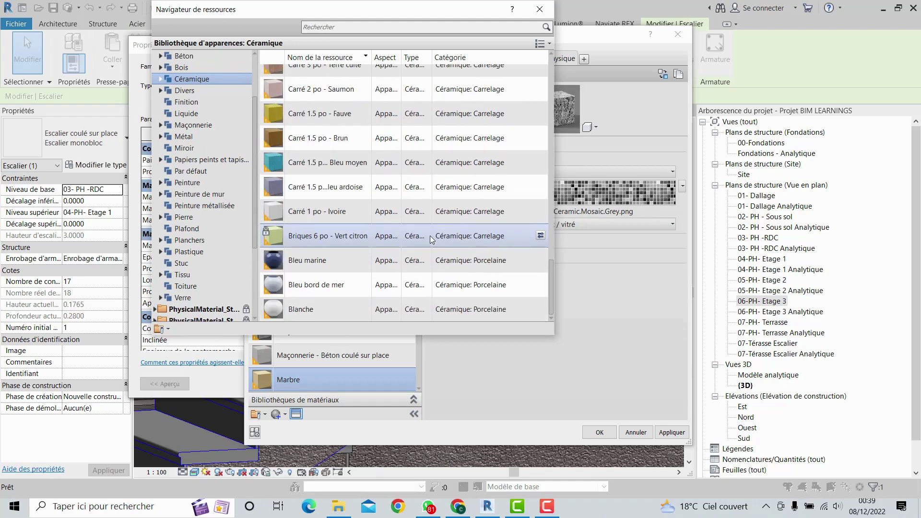
double_click(432, 239)
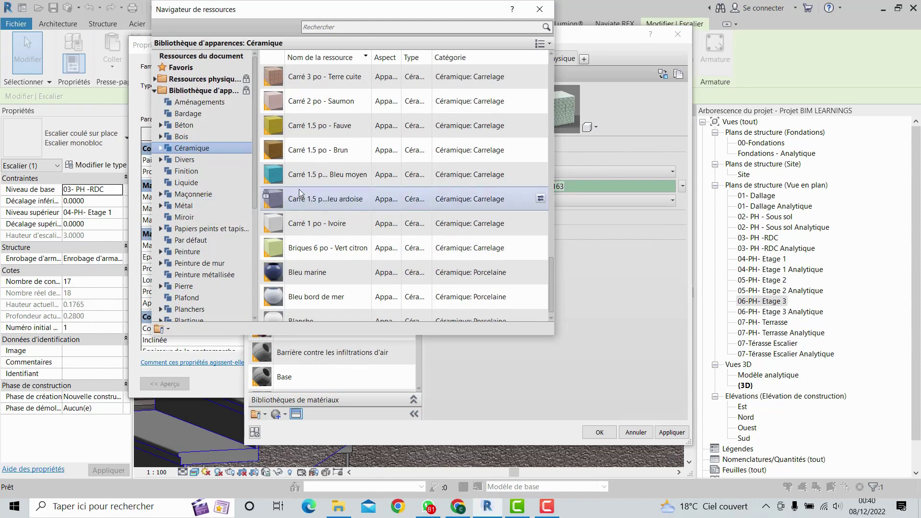
scroll(299, 189, up, 5)
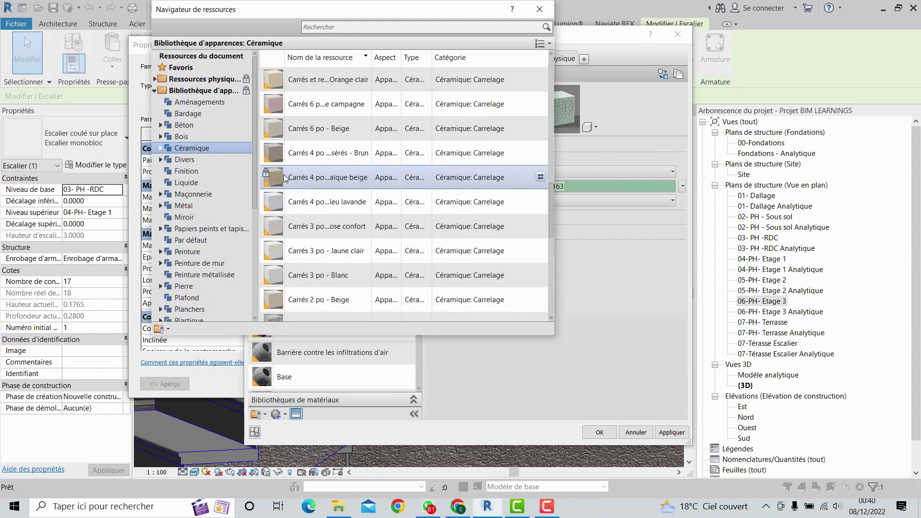
click(540, 178)
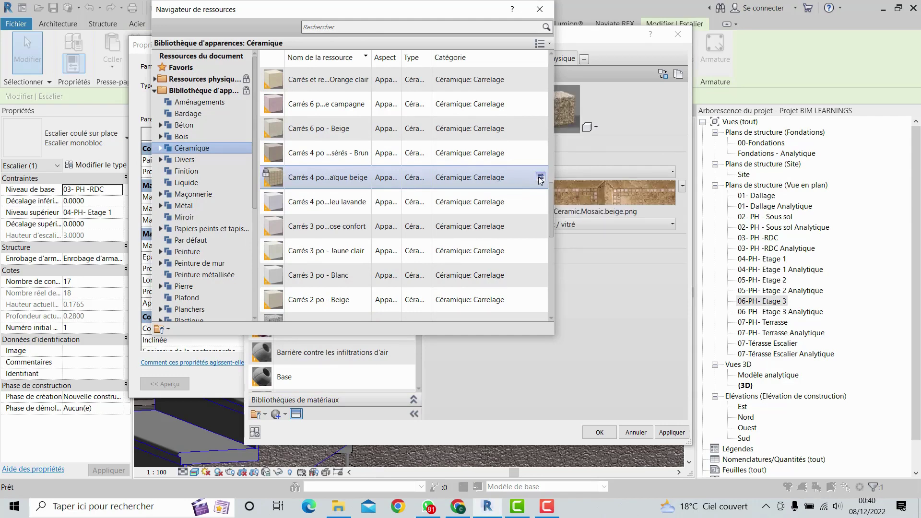
click(540, 153)
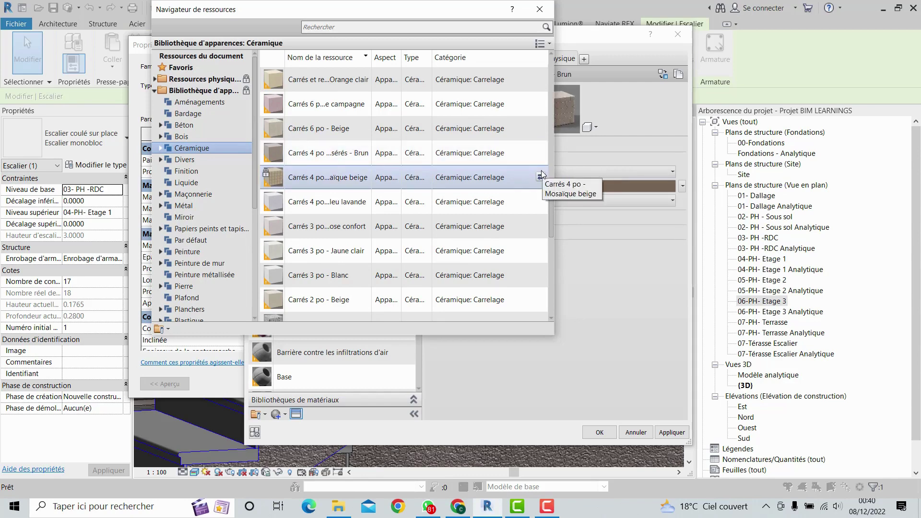
Try the Céramique appearances Mosaïque - Gris and the yellow-orange Triangles 6 po on the Marbre material
scroll(520, 190, up, 4)
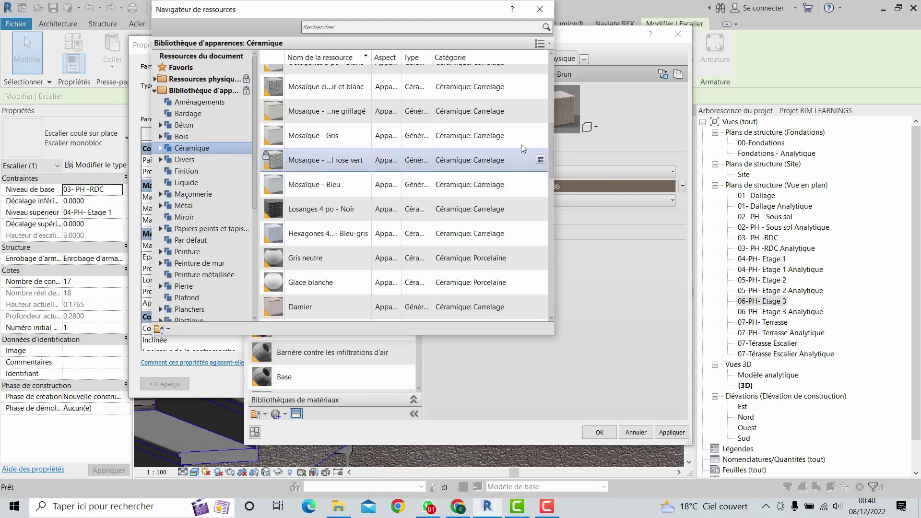
click(540, 136)
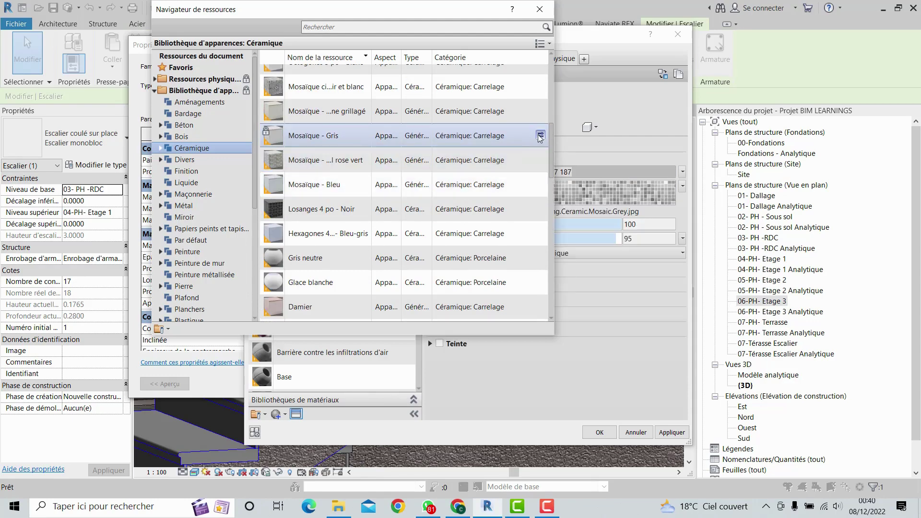
scroll(449, 143, up, 3)
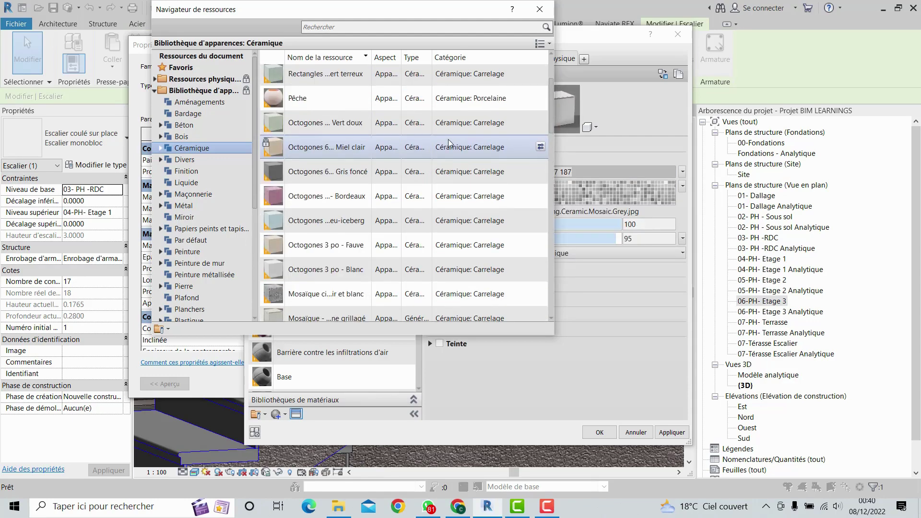
scroll(450, 143, up, 2)
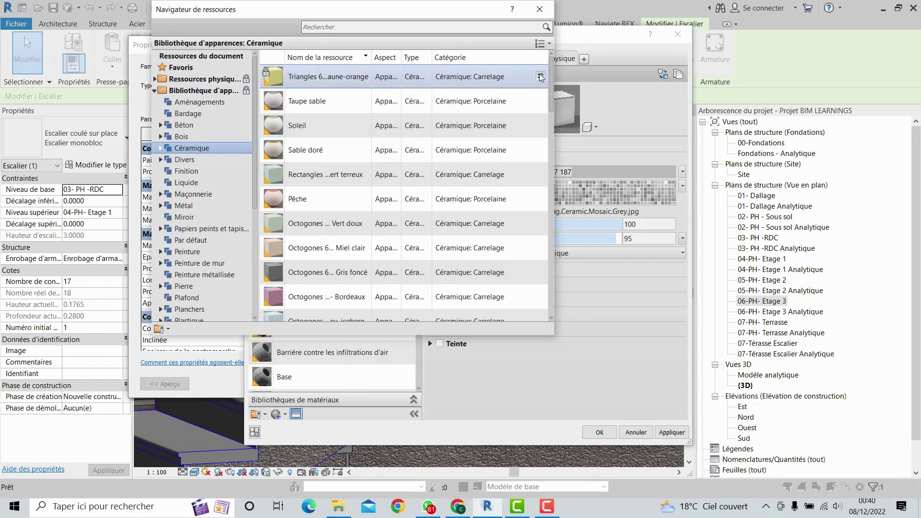
click(541, 77)
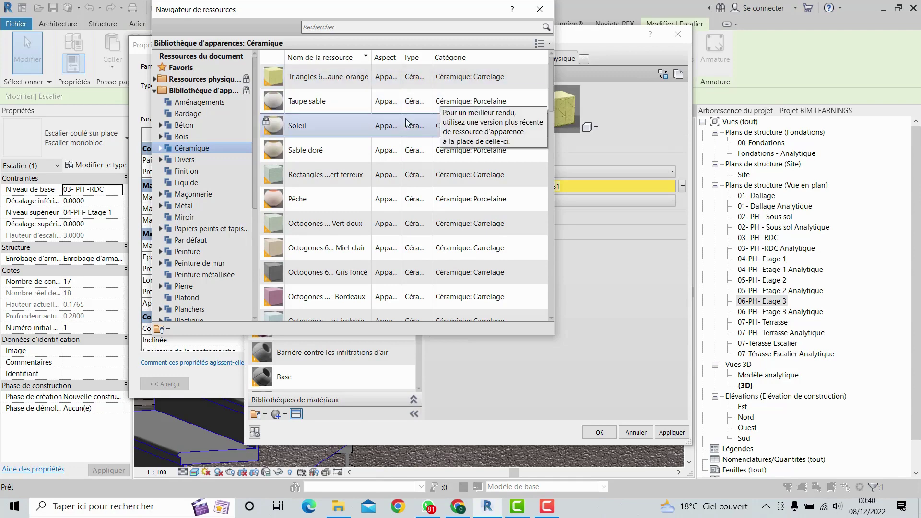
Replace the appearance of Marbre with Mosaïque - Floral rose vert and assign the material to the treads
scroll(360, 153, down, 4)
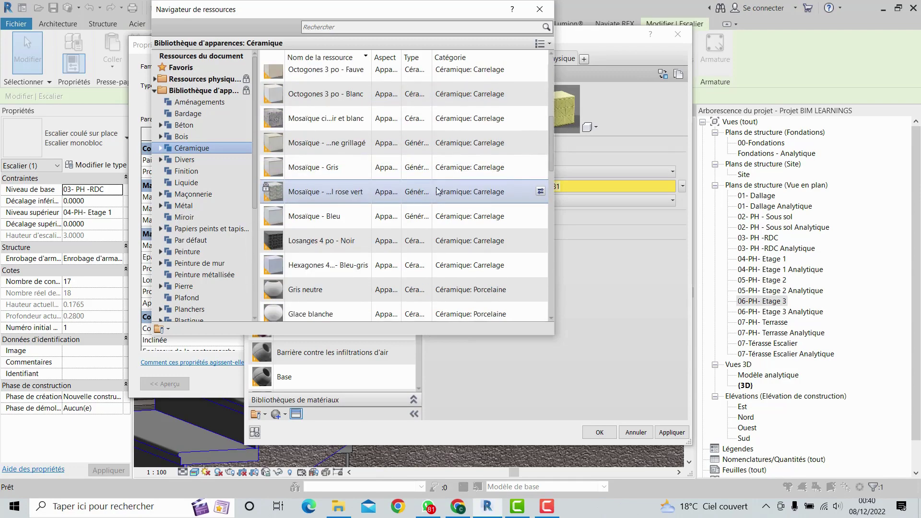
click(540, 192)
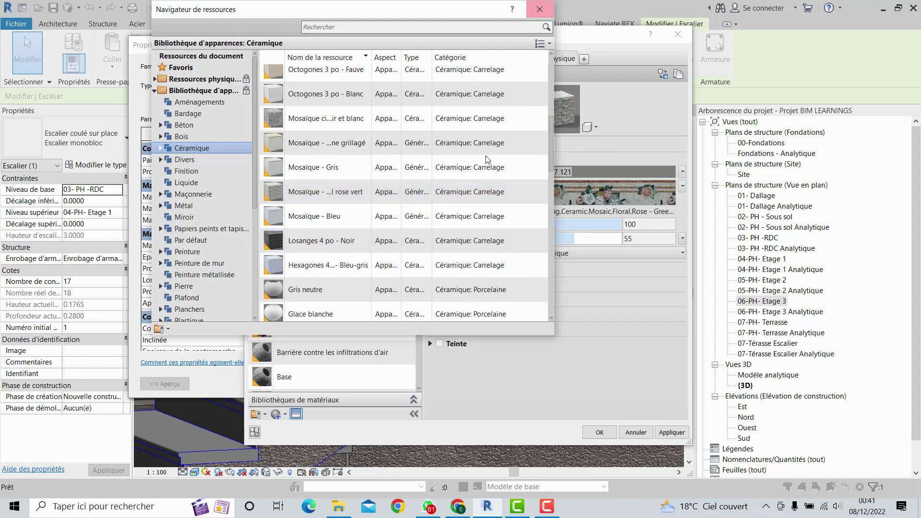
scroll(485, 185, up, 1)
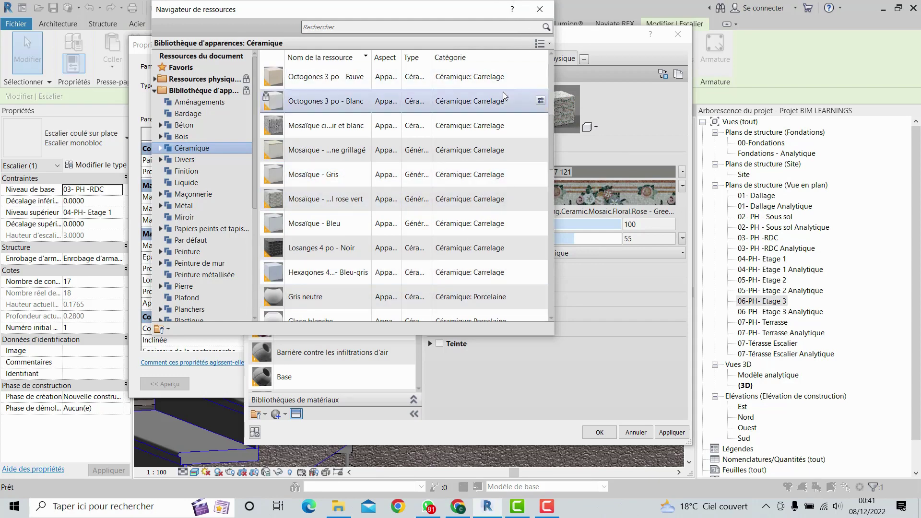
click(540, 9)
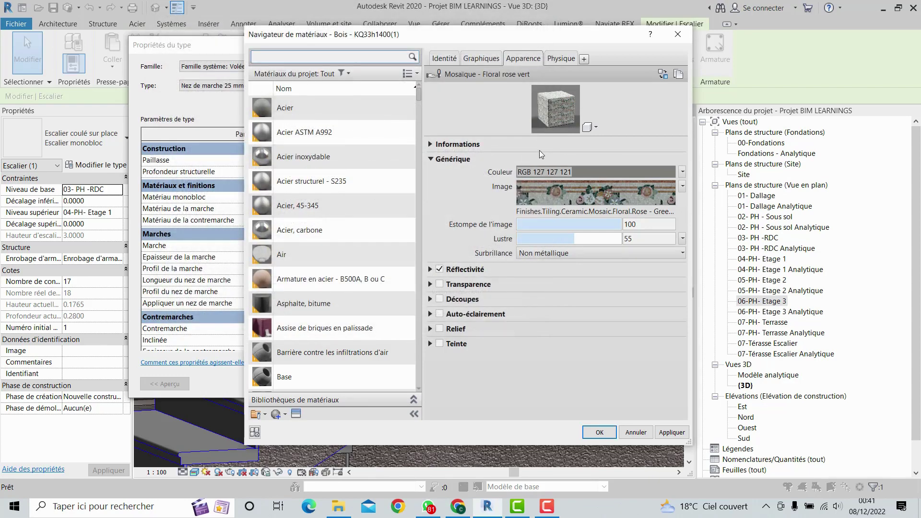
click(661, 431)
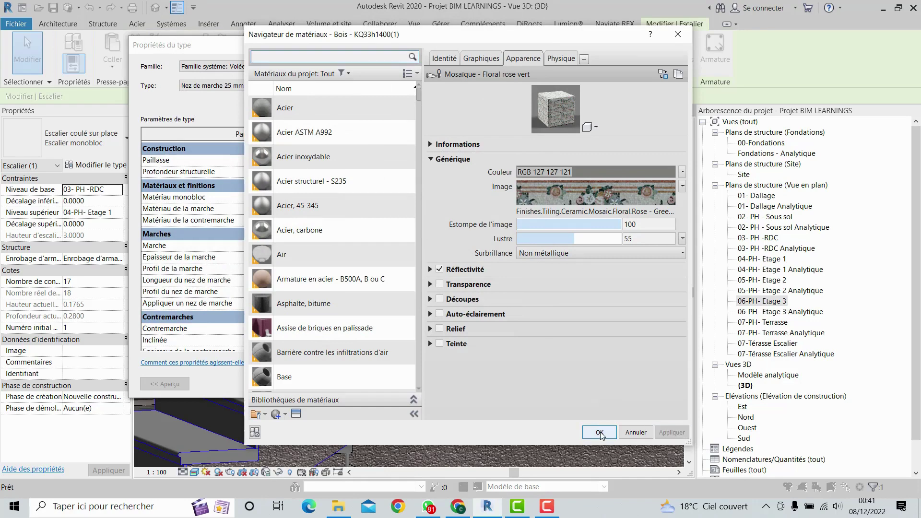
click(600, 433)
Set the riser material of the Nez de marche 25 mm run type to Marbre and apply the type changes to the stair
click(458, 221)
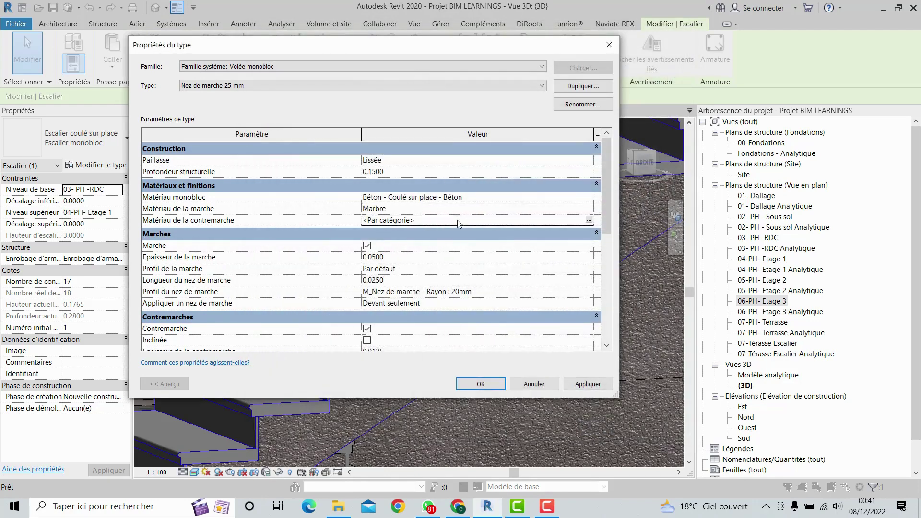
click(589, 220)
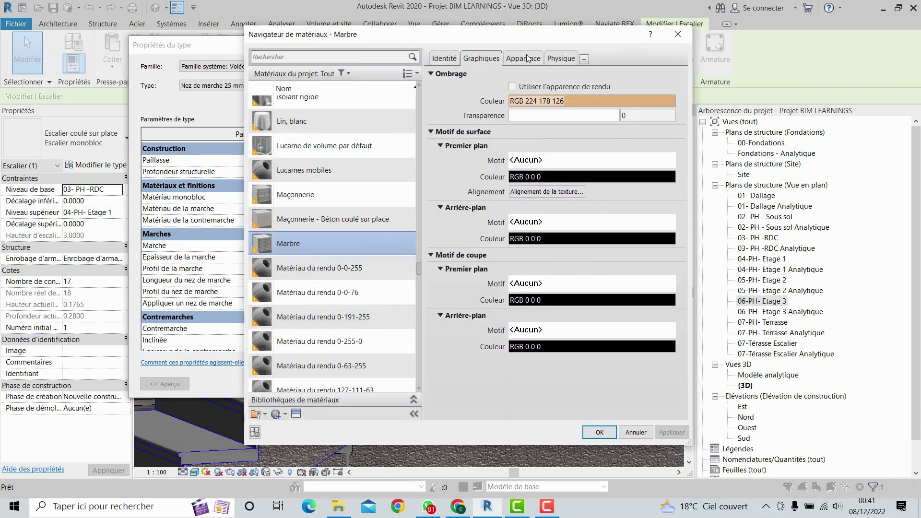
click(602, 431)
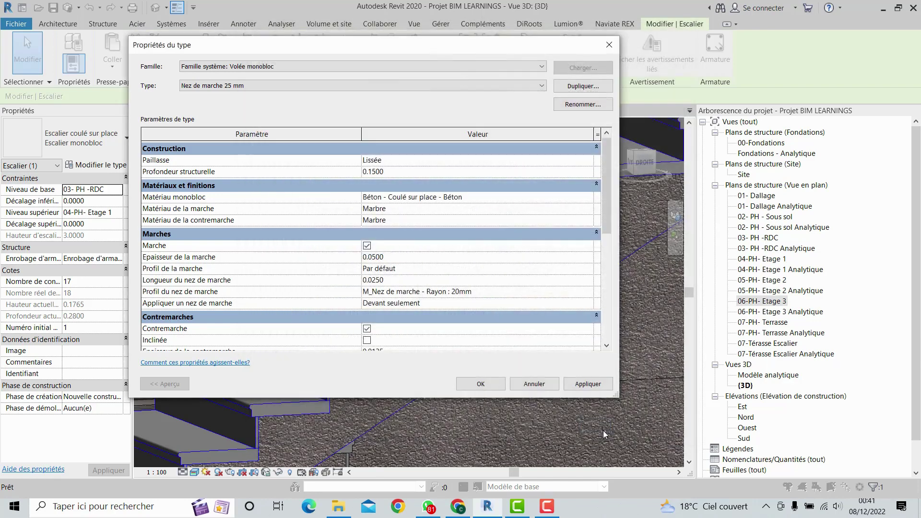
click(576, 384)
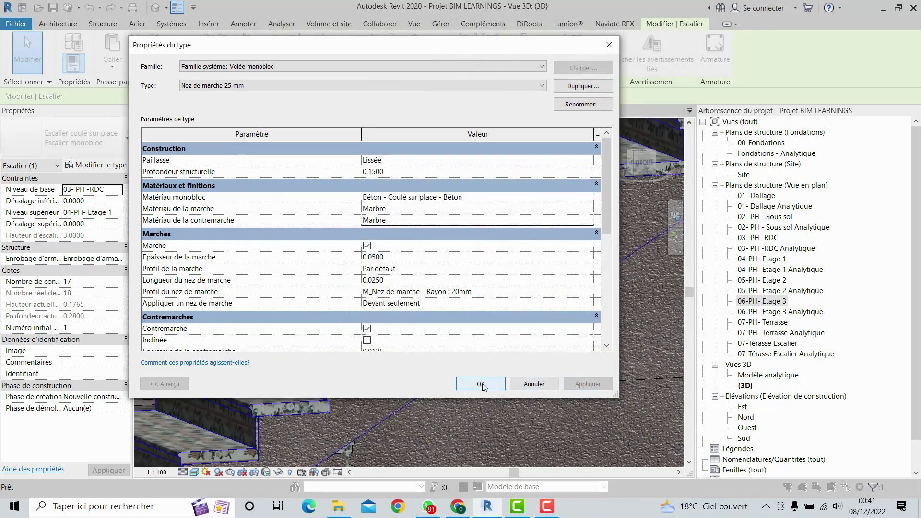
click(481, 385)
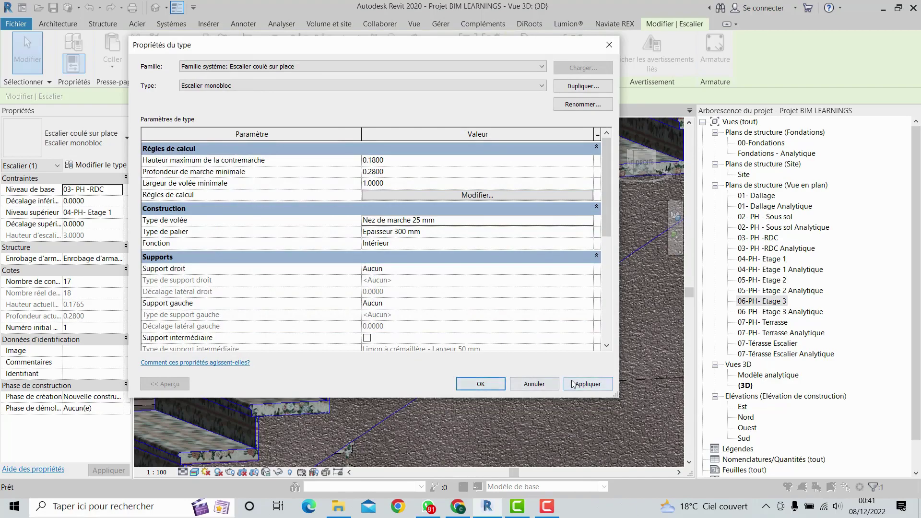
click(482, 384)
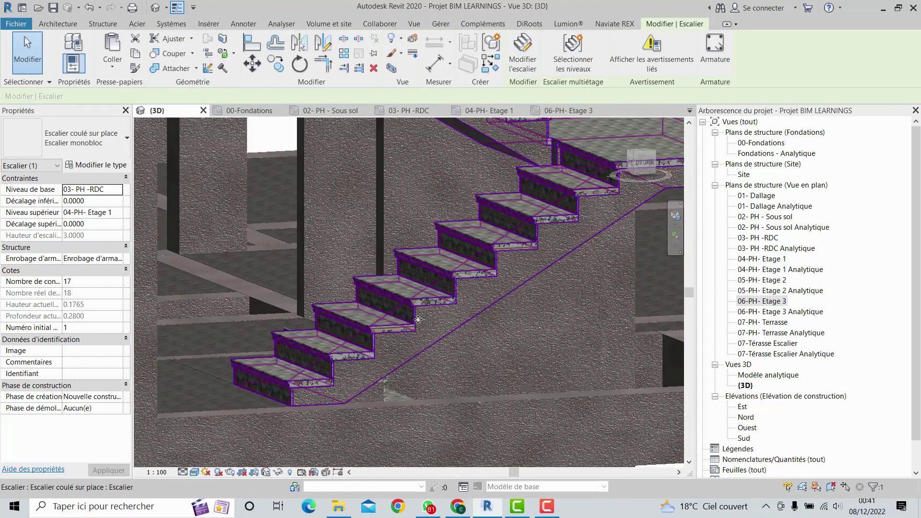
Deselect the stair and examine the floral mosaic finish on its treads, risers, nosings and landing from several angles
shift+middle_drag(418, 319, 447, 306)
scroll(460, 272, up, 2)
key(Escape)
scroll(516, 248, up, 3)
scroll(421, 356, down, 2)
scroll(447, 306, down, 1)
scroll(447, 306, down, 1)
shift+middle_drag(476, 336, 383, 354)
scroll(320, 343, up, 4)
shift+middle_drag(320, 344, 539, 307)
scroll(429, 293, down, 2)
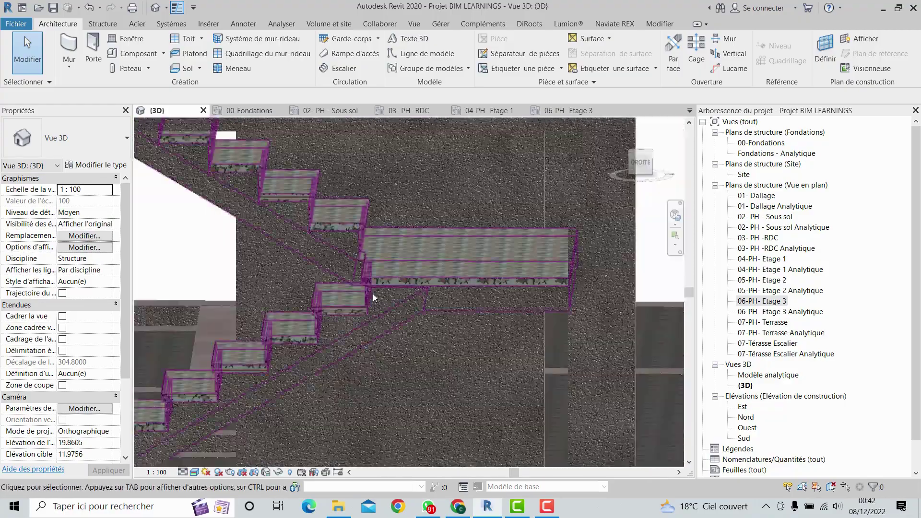
shift+middle_drag(373, 293, 457, 249)
scroll(423, 251, up, 8)
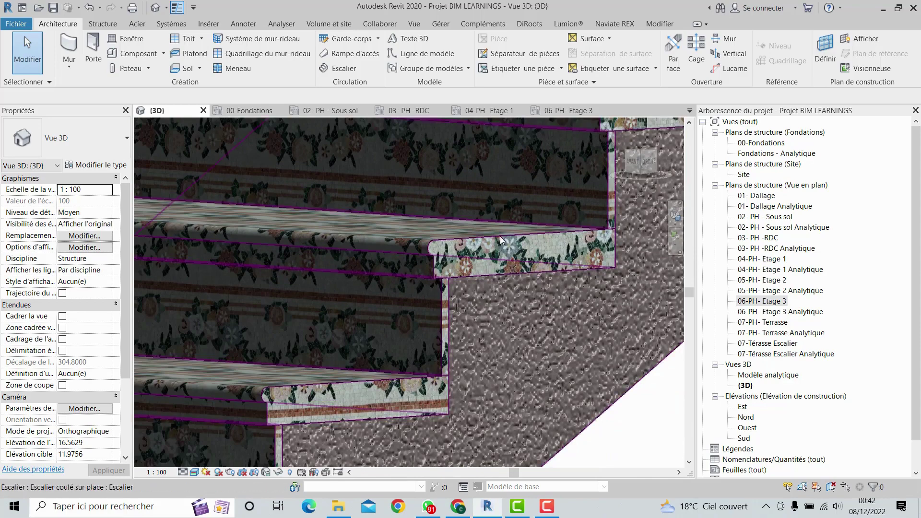
Review the support and graphics settings in the type properties of the Escalier monobloc stair, leaving them unmodified
scroll(517, 227, down, 2)
middle_drag(431, 307, 482, 248)
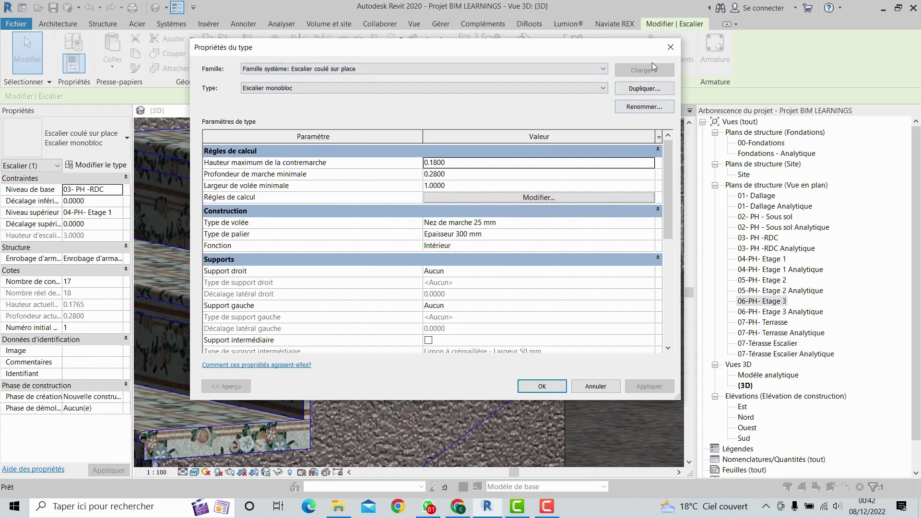
scroll(525, 264, down, 3)
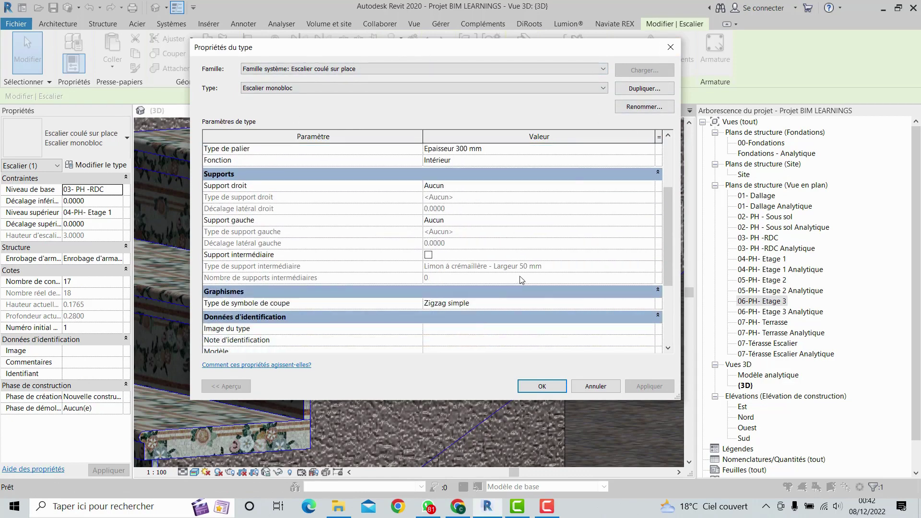
click(670, 47)
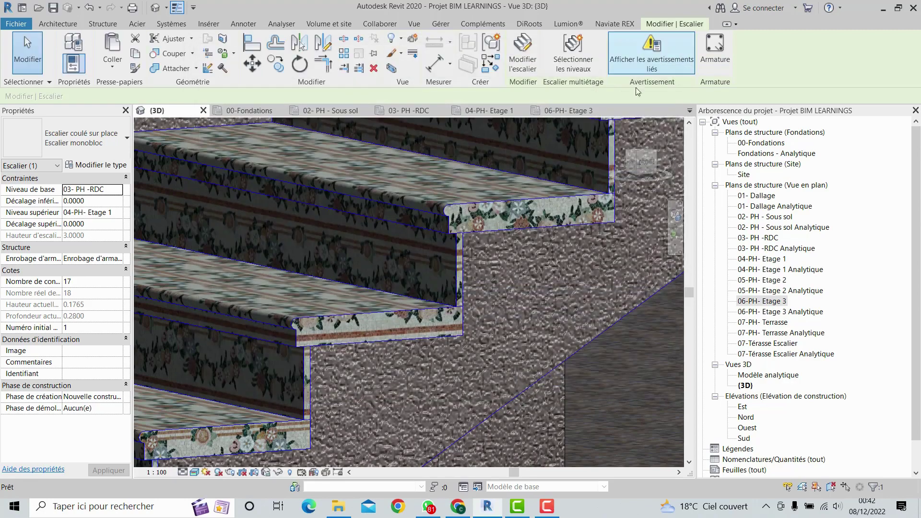
Examine the finished flights from the lower steps up to the landing, including the tread edges and nosings up close
scroll(442, 262, down, 2)
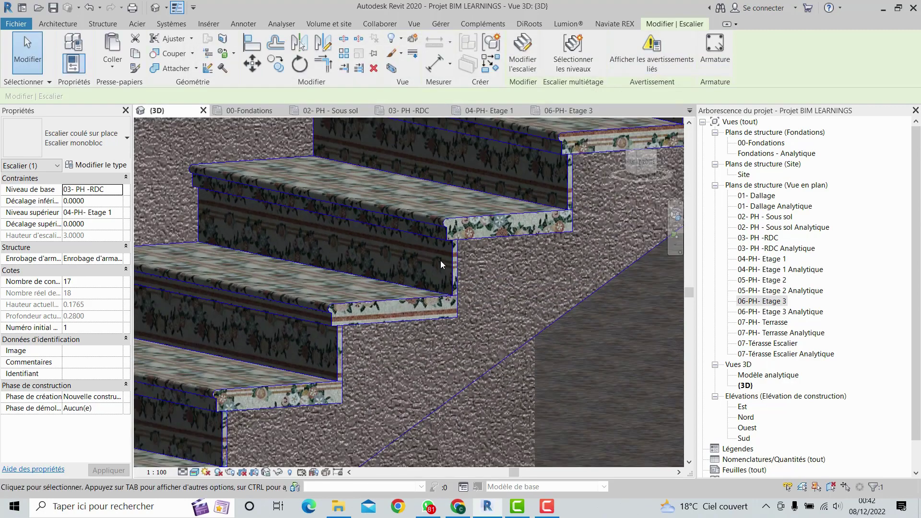
scroll(390, 349, down, 1)
shift+middle_drag(413, 353, 379, 388)
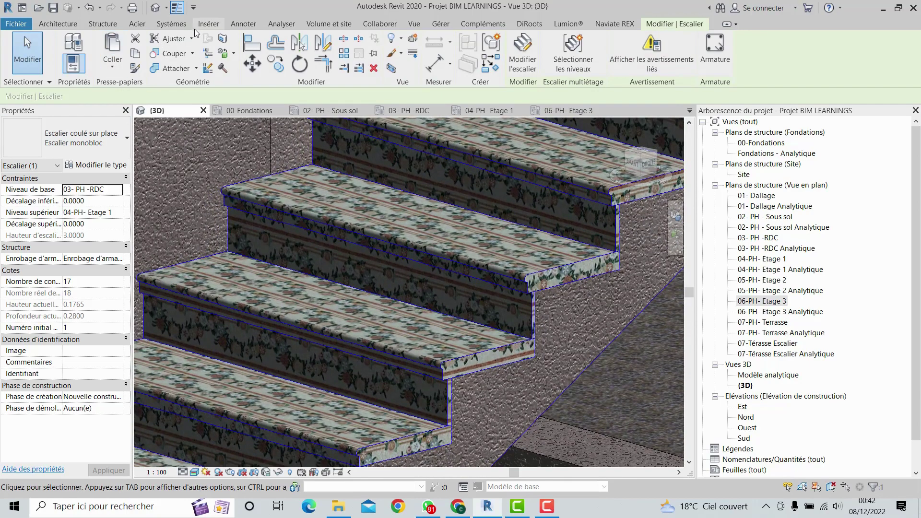
scroll(347, 255, down, 4)
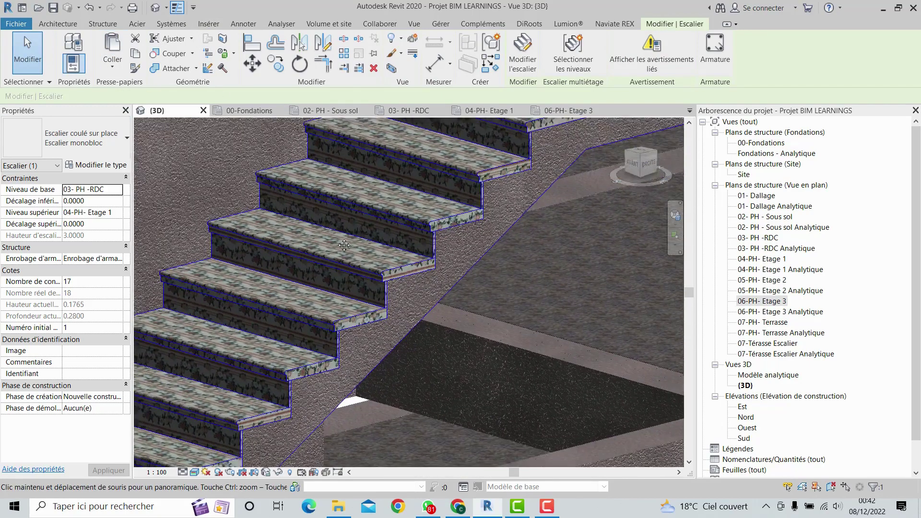
middle_drag(332, 240, 304, 164)
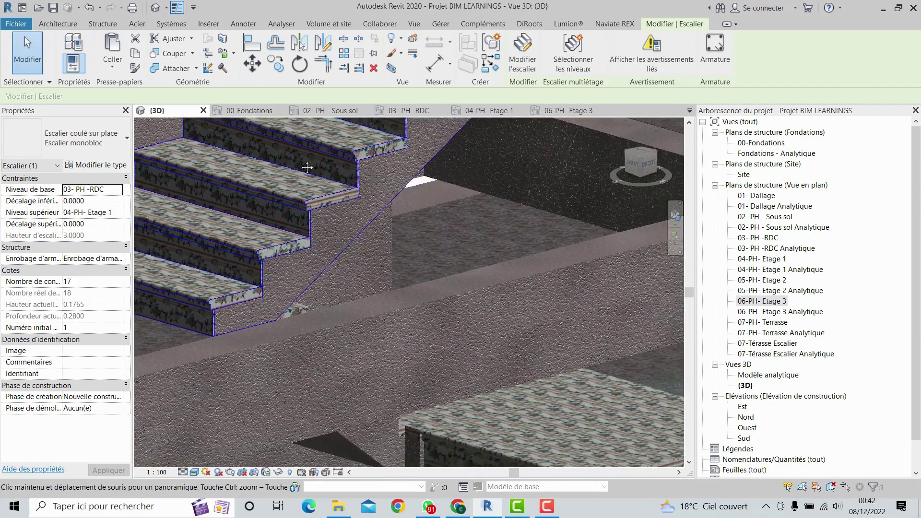
middle_drag(362, 324, 430, 174)
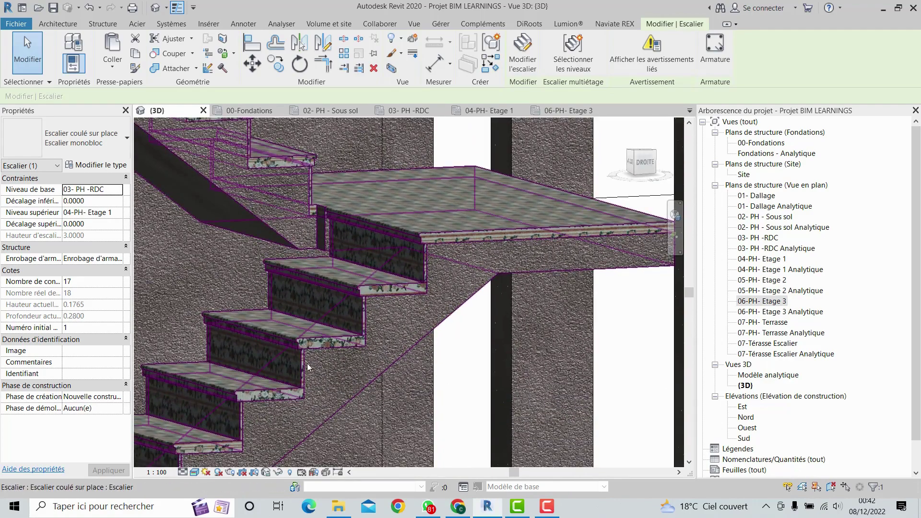
scroll(274, 363, up, 2)
middle_drag(284, 361, 310, 258)
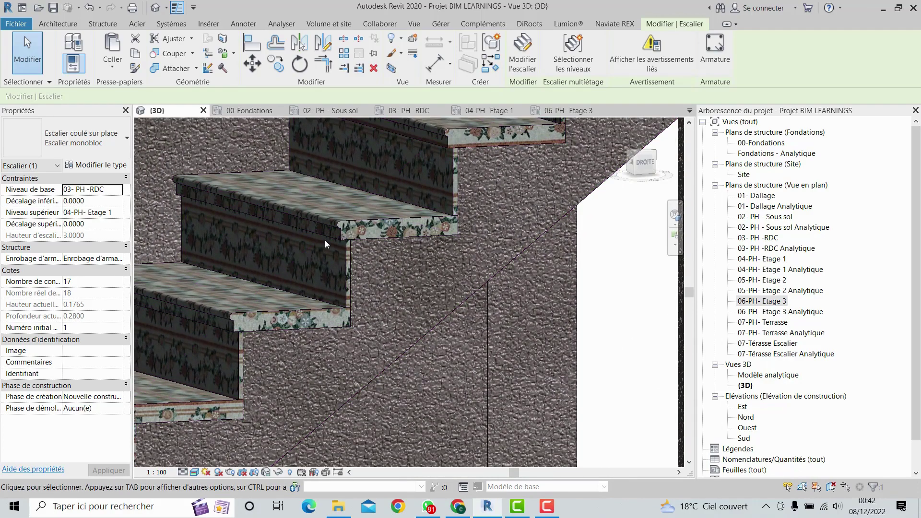
scroll(341, 227, down, 2)
scroll(340, 226, down, 3)
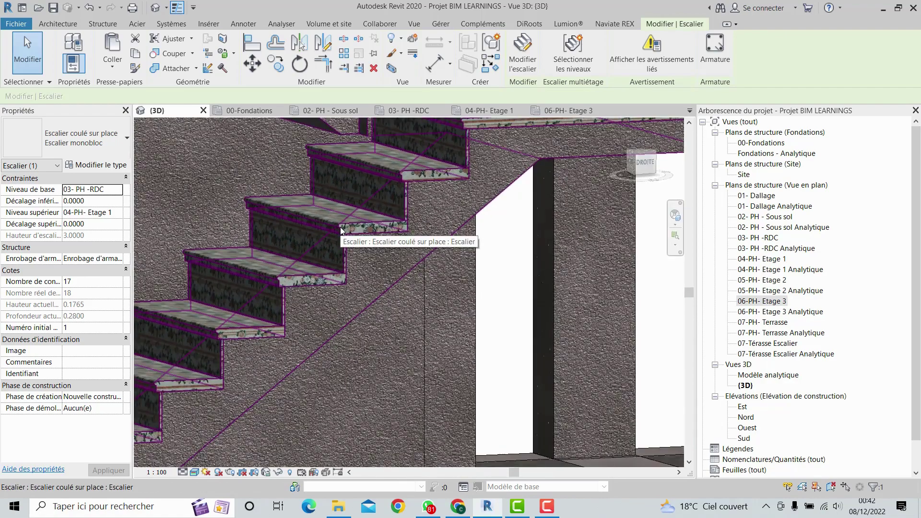
middle_drag(340, 227, 350, 283)
scroll(398, 196, down, 2)
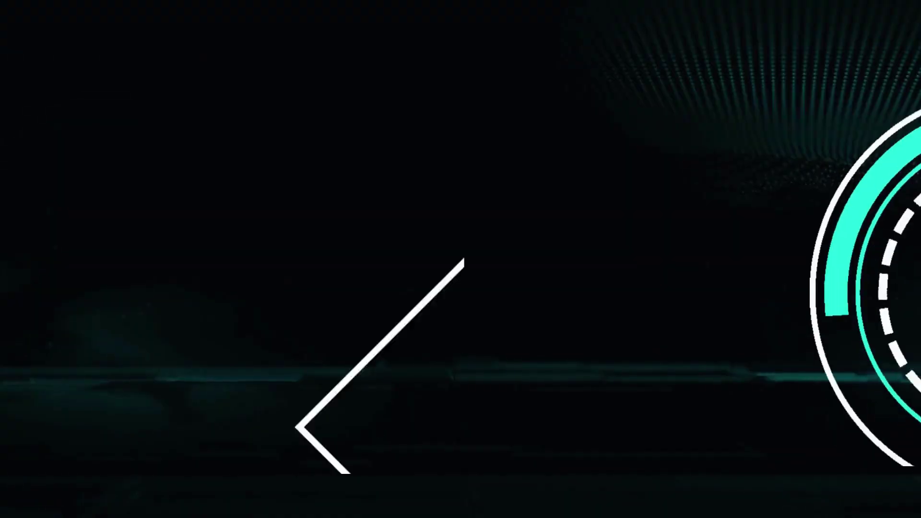